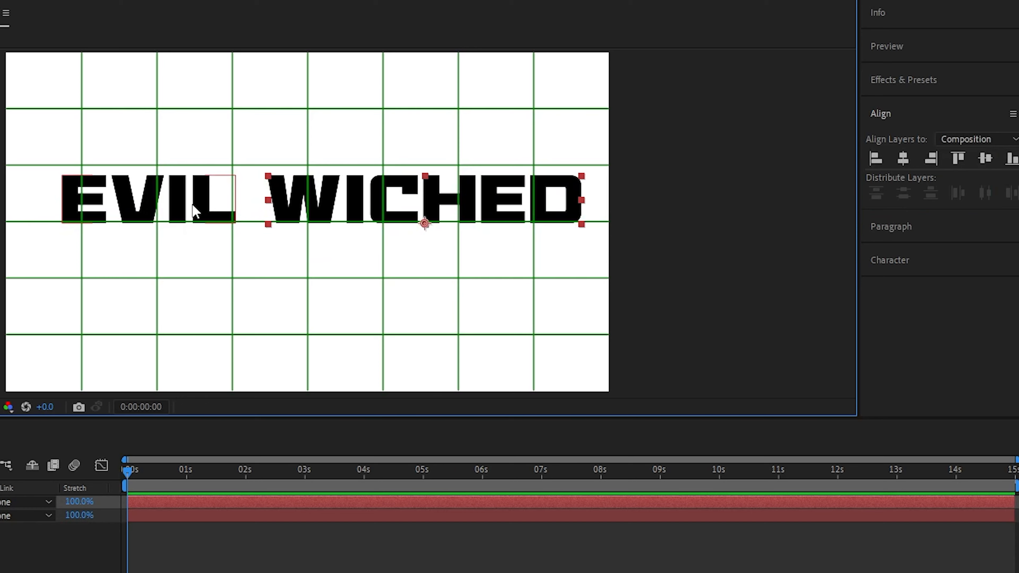
# Move the Wiched text's anchor point to its right edge and scale the text down to 81.1%.
pyautogui.click(192, 210)
pyautogui.click(280, 194)
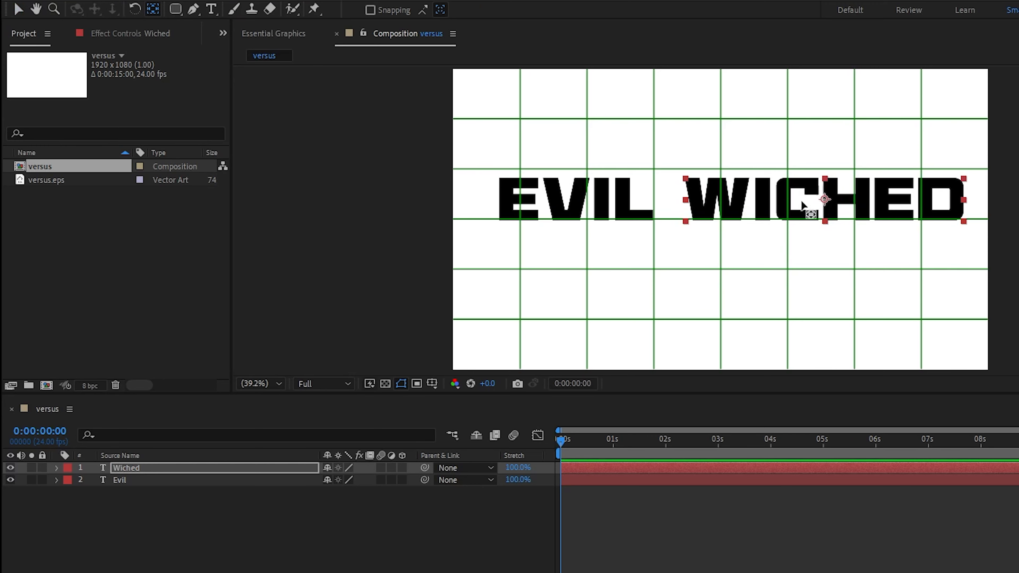
pyautogui.moveTo(802, 202); pyautogui.dragTo(951, 199)
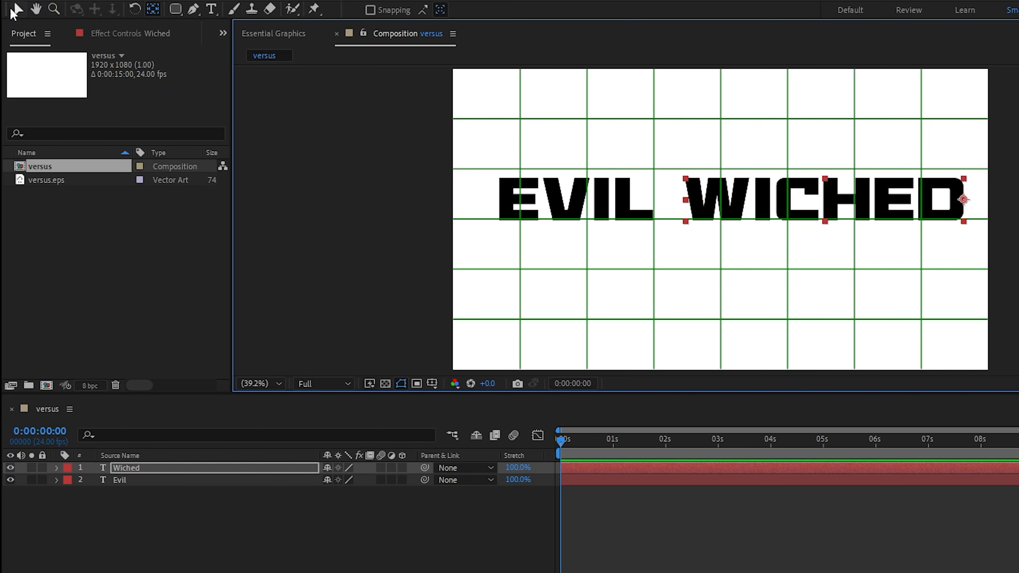
pyautogui.click(12, 11)
pyautogui.moveTo(687, 199); pyautogui.dragTo(740, 200)
# Add versus.eps above the text layers in the versus composition and create shapes from that vector layer.
pyautogui.moveTo(45, 181); pyautogui.dragTo(156, 464)
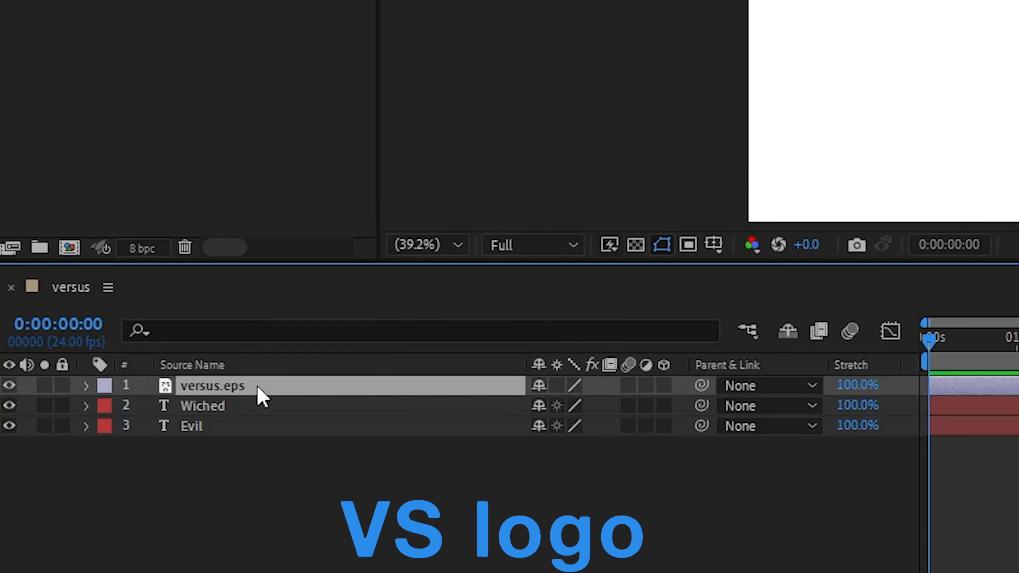
pyautogui.rightClick(224, 457)
pyautogui.moveTo(402, 163)
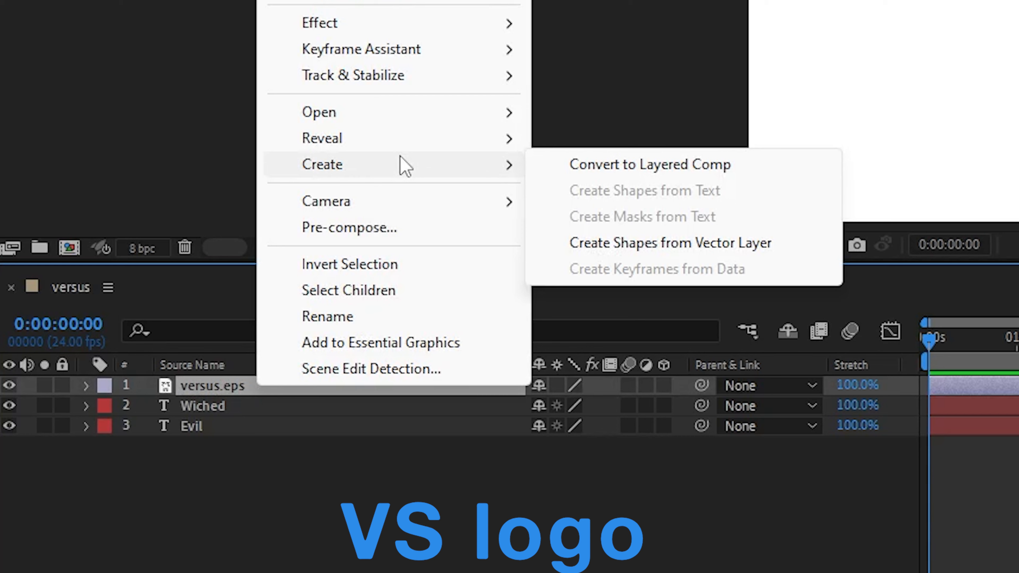
pyautogui.click(609, 243)
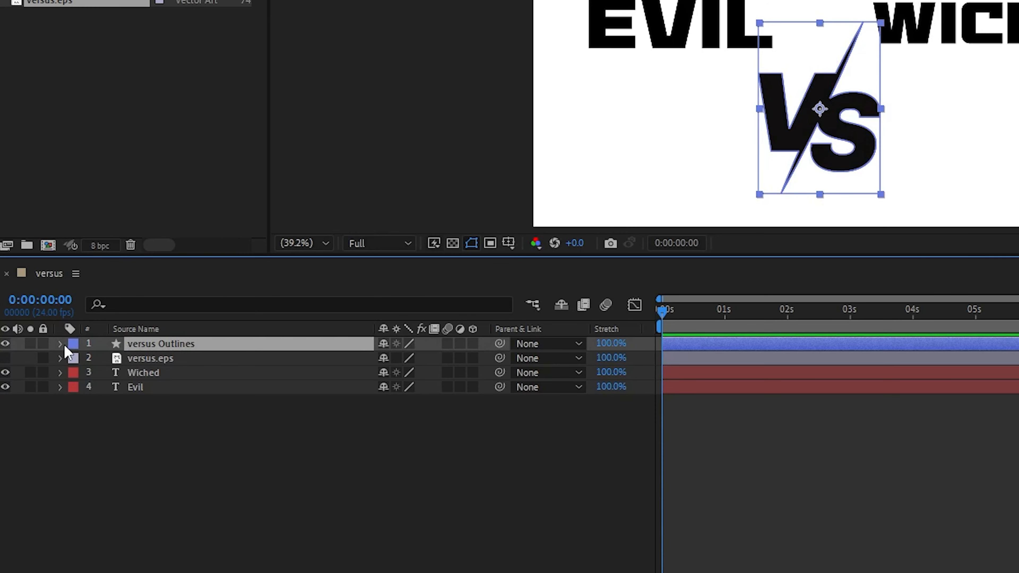
# Delete Path 2 and Merge Paths 1 from Group 1 of the versus Outlines layer.
pyautogui.click(61, 344)
pyautogui.click(76, 359)
pyautogui.click(89, 374)
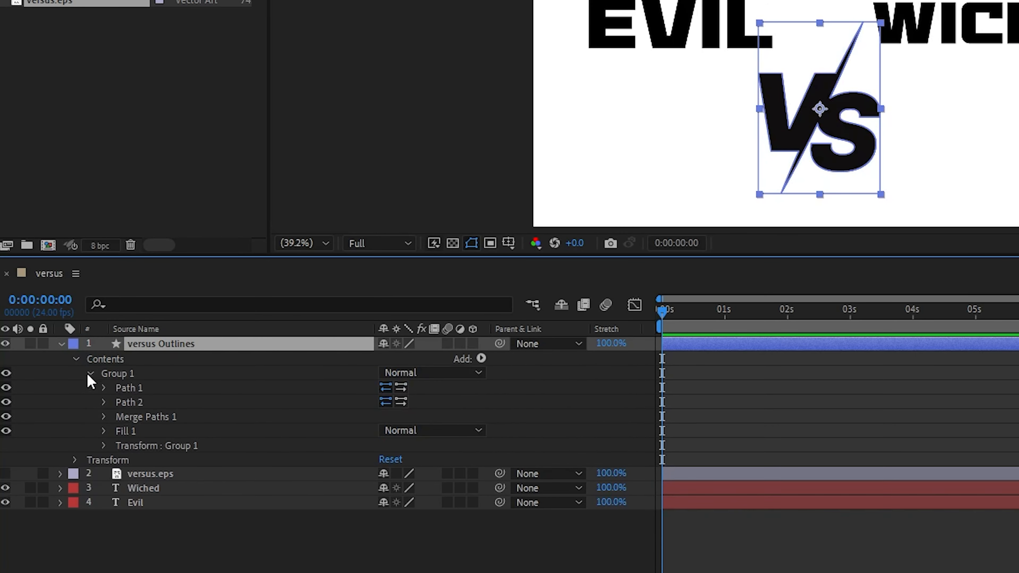
pyautogui.click(164, 388)
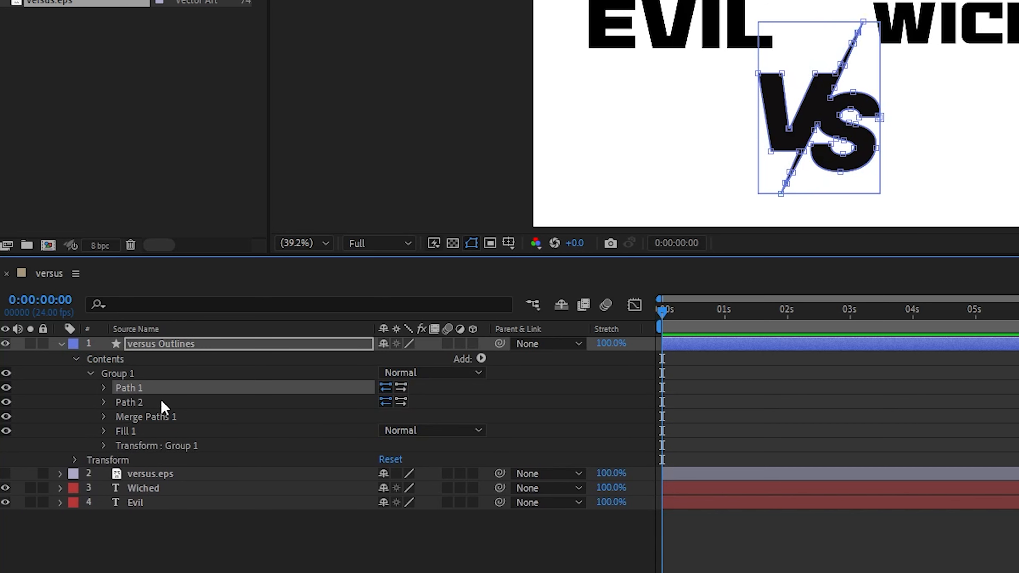
pyautogui.click(165, 403)
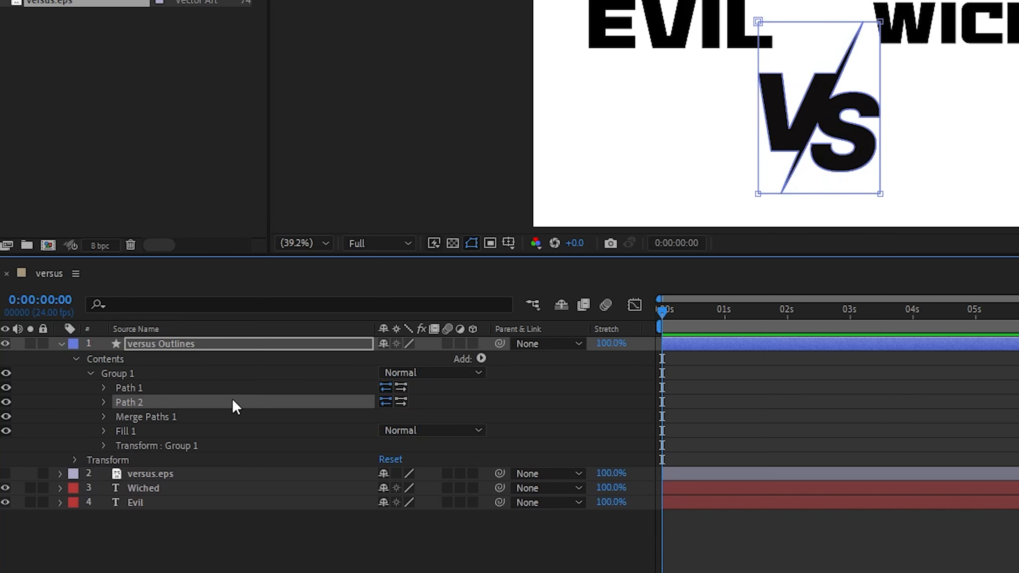
pyautogui.press('Delete')
pyautogui.click(194, 403)
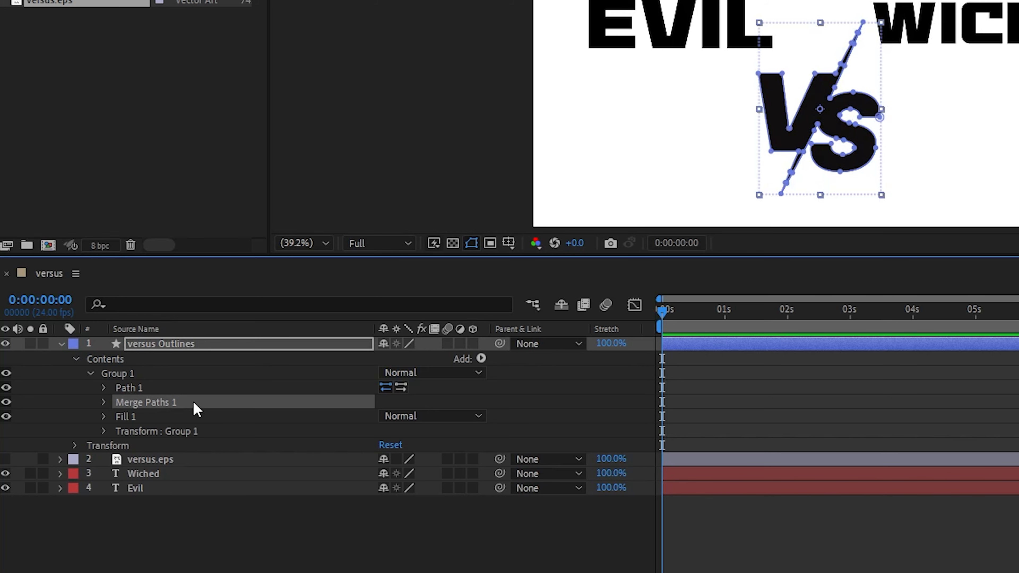
pyautogui.press('Delete')
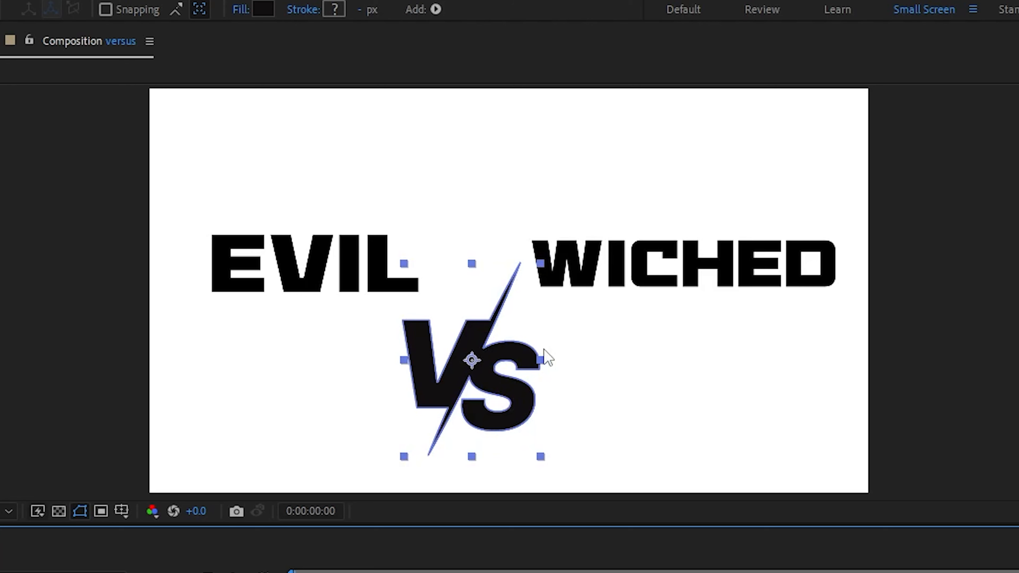
# Fit the VS logo between the two words at 67.9% scale and delete the versus.eps layer.
pyautogui.moveTo(546, 357); pyautogui.dragTo(506, 291)
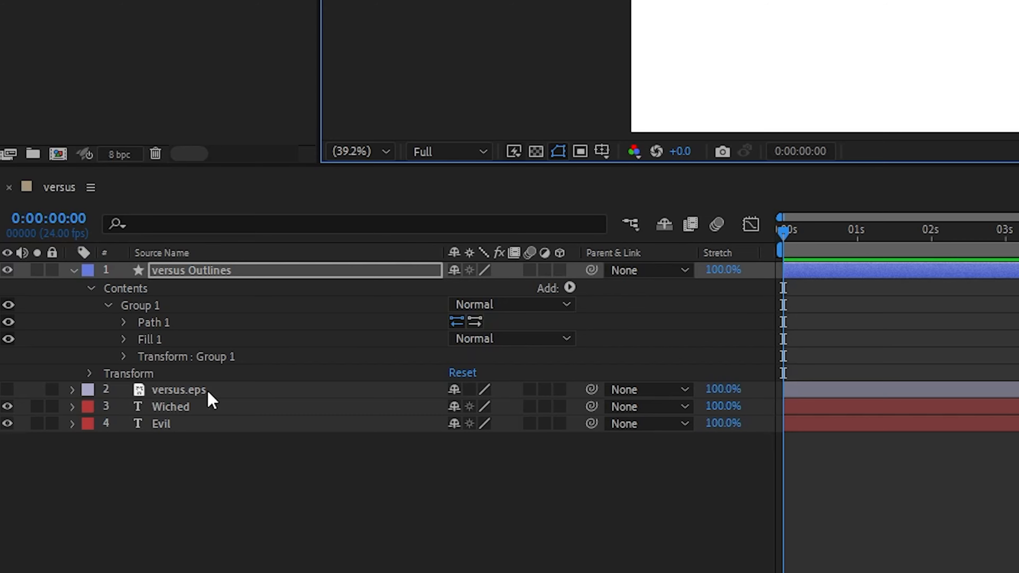
pyautogui.click(209, 393)
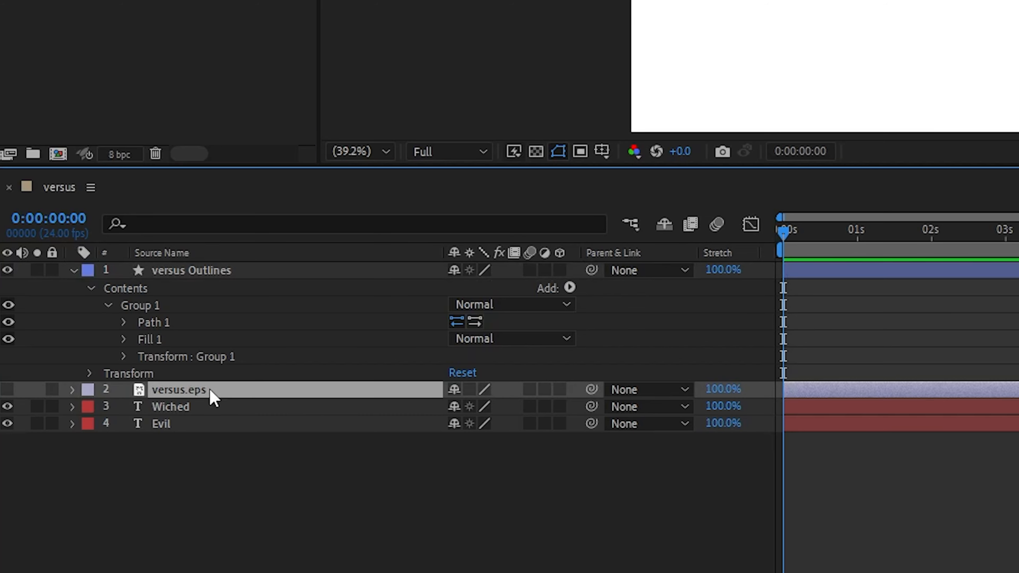
pyautogui.press('Delete')
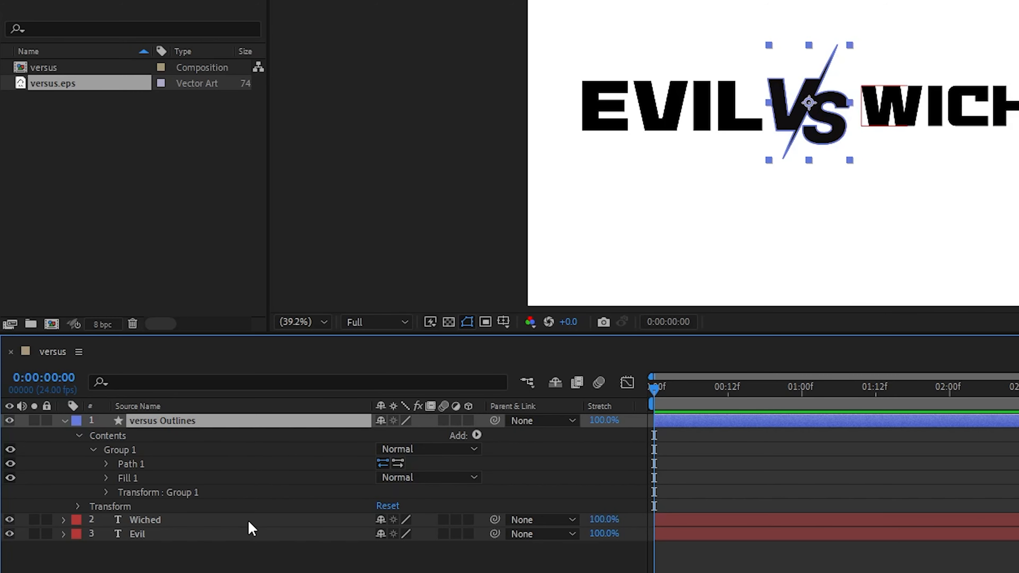
# Add Scale keyframes to all three layers and place them at 12 frames.
pyautogui.hotkey('ctrl', 'a')
pyautogui.press('s')
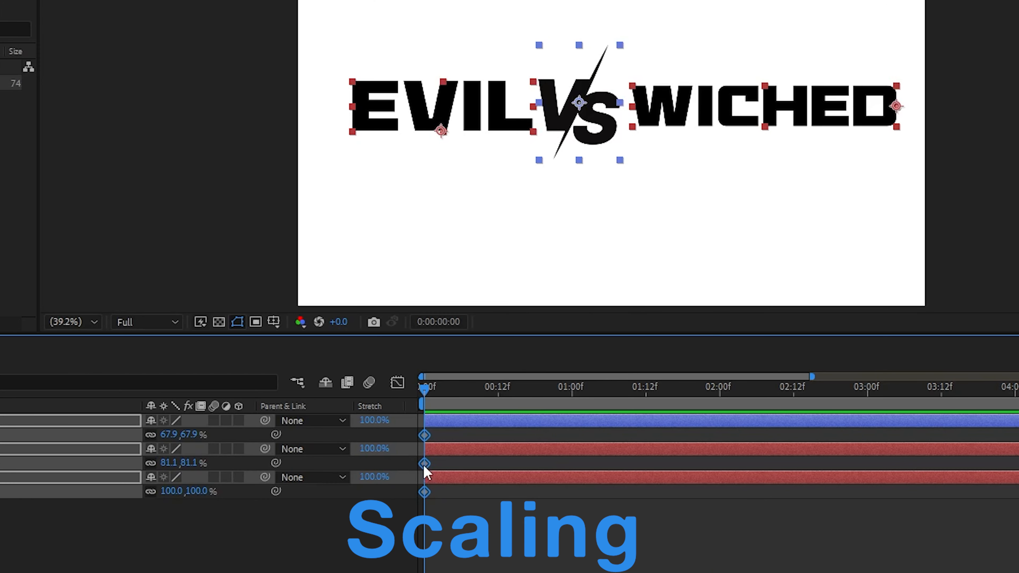
pyautogui.moveTo(655, 464); pyautogui.dragTo(734, 466)
pyautogui.moveTo(504, 466); pyautogui.dragTo(499, 466)
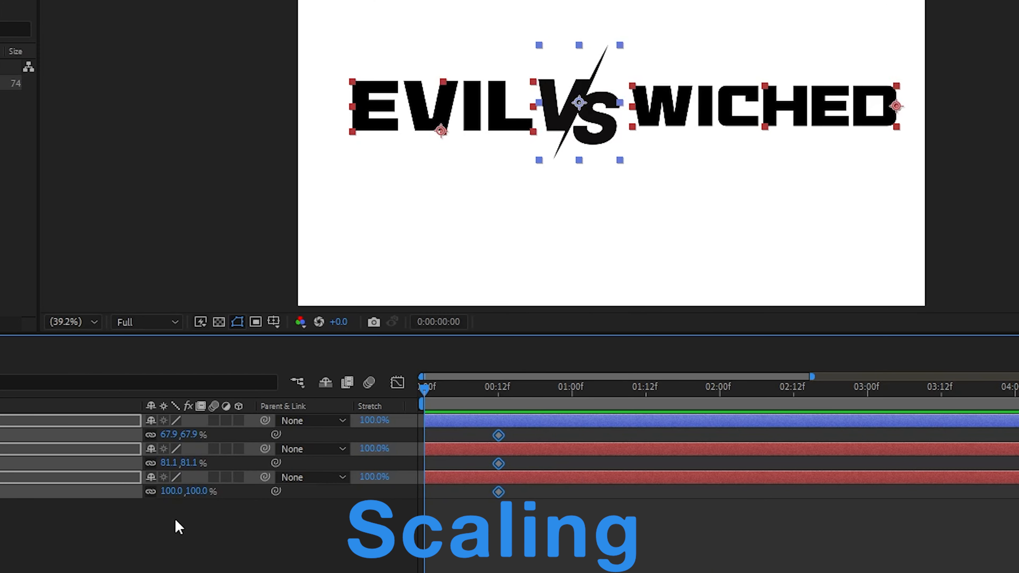
# Set the Scale of all three layers to 0% at the first frame.
pyautogui.click(188, 462)
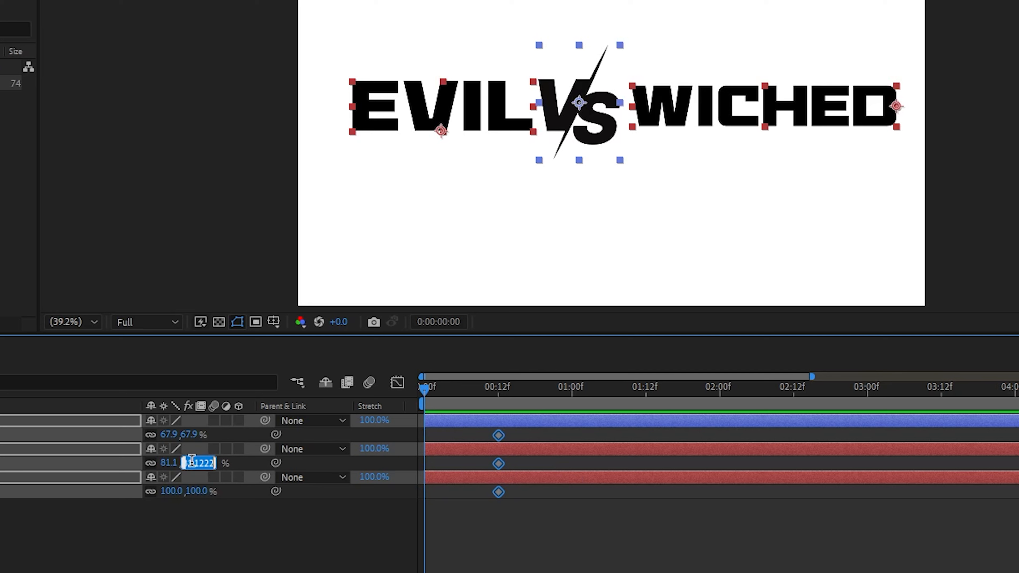
pyautogui.write('0')
pyautogui.press('Return')
pyautogui.click(499, 515)
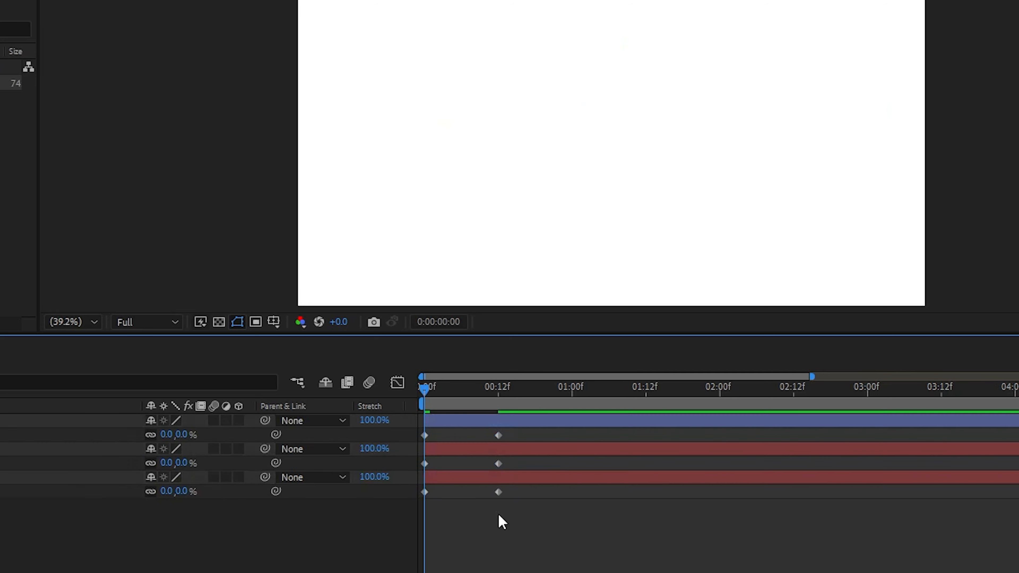
# With the current time at 12 frames, center the anchor points of the Wiched and Evil text layers.
pyautogui.moveTo(423, 397); pyautogui.dragTo(499, 394)
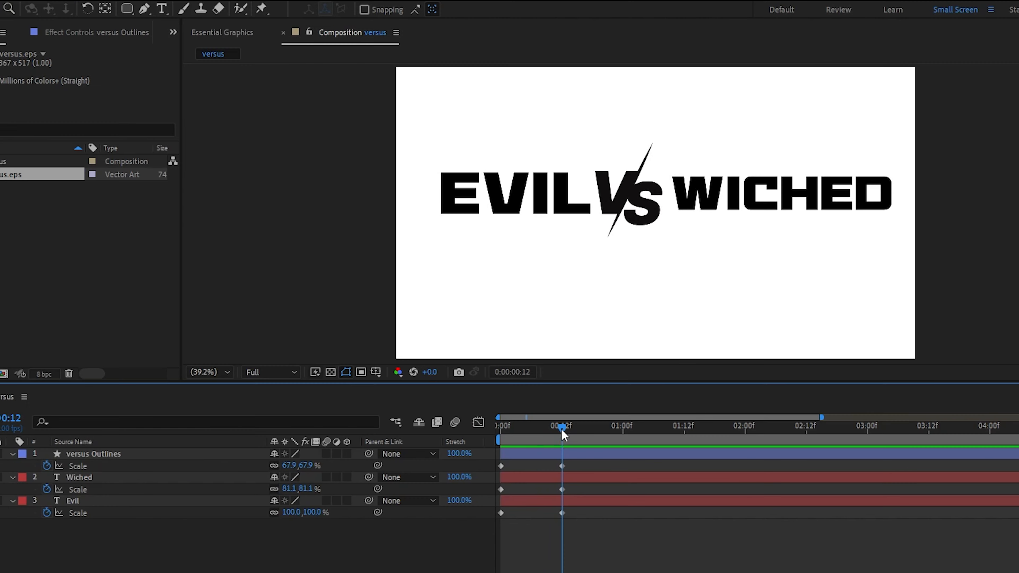
pyautogui.moveTo(562, 428); pyautogui.dragTo(565, 429)
pyautogui.click(104, 10)
pyautogui.click(566, 454)
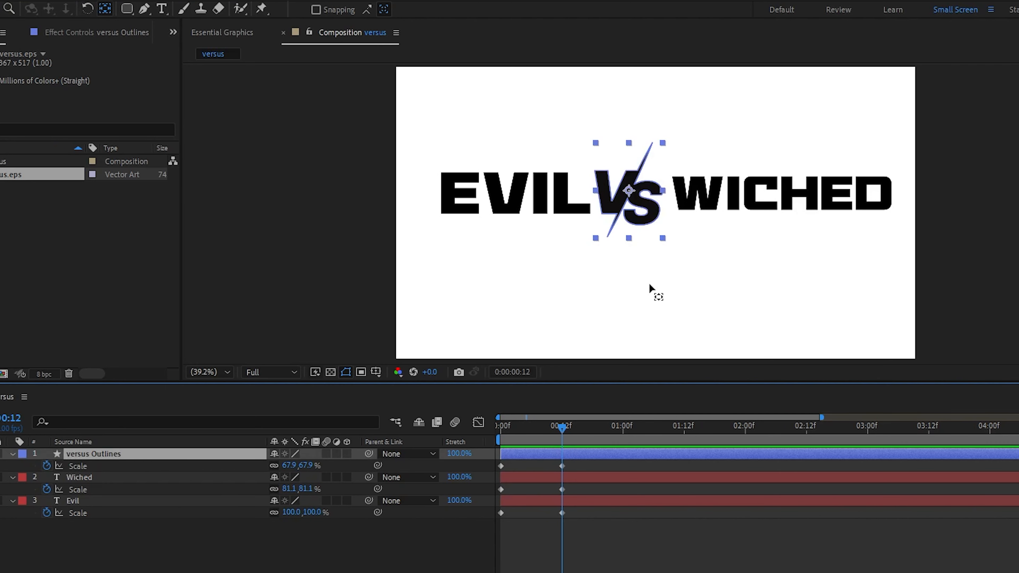
pyautogui.click(606, 477)
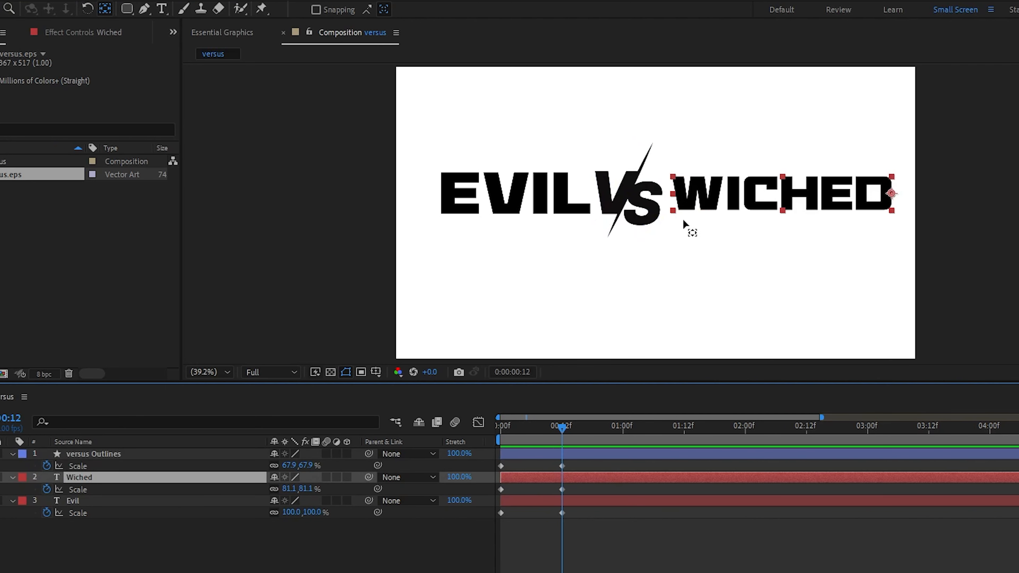
pyautogui.moveTo(891, 192); pyautogui.dragTo(783, 193)
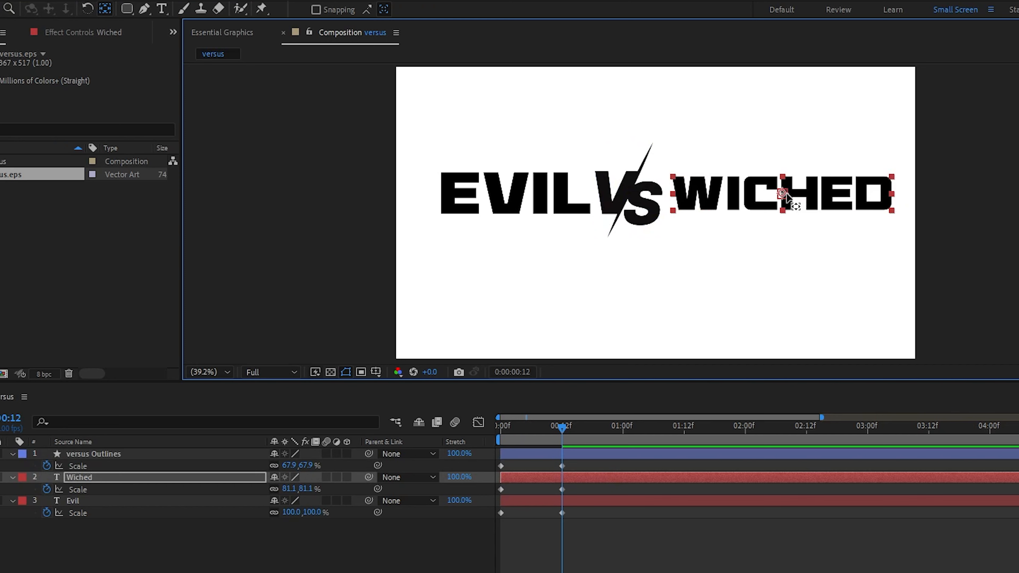
pyautogui.click(611, 503)
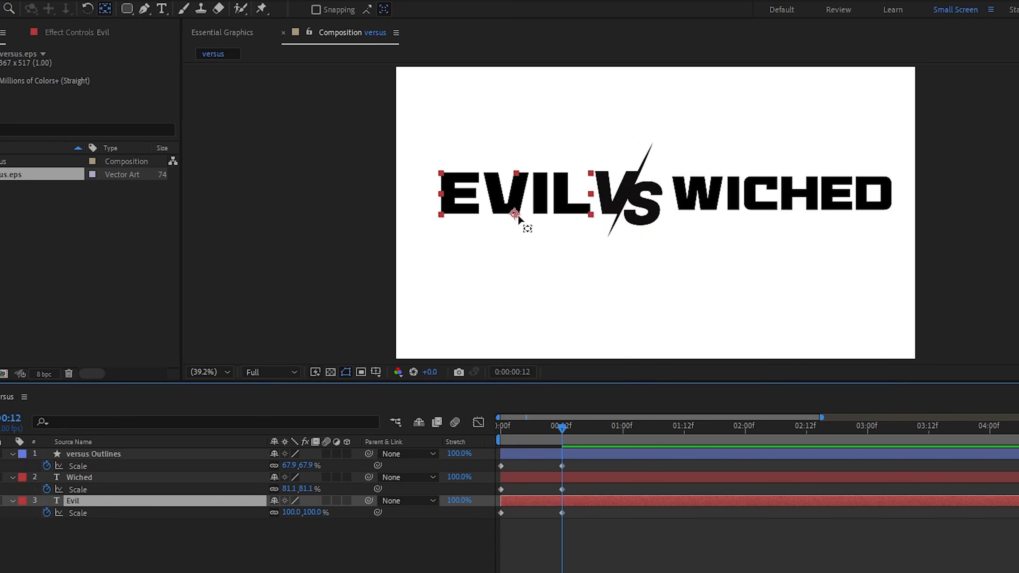
pyautogui.moveTo(518, 216); pyautogui.dragTo(511, 194)
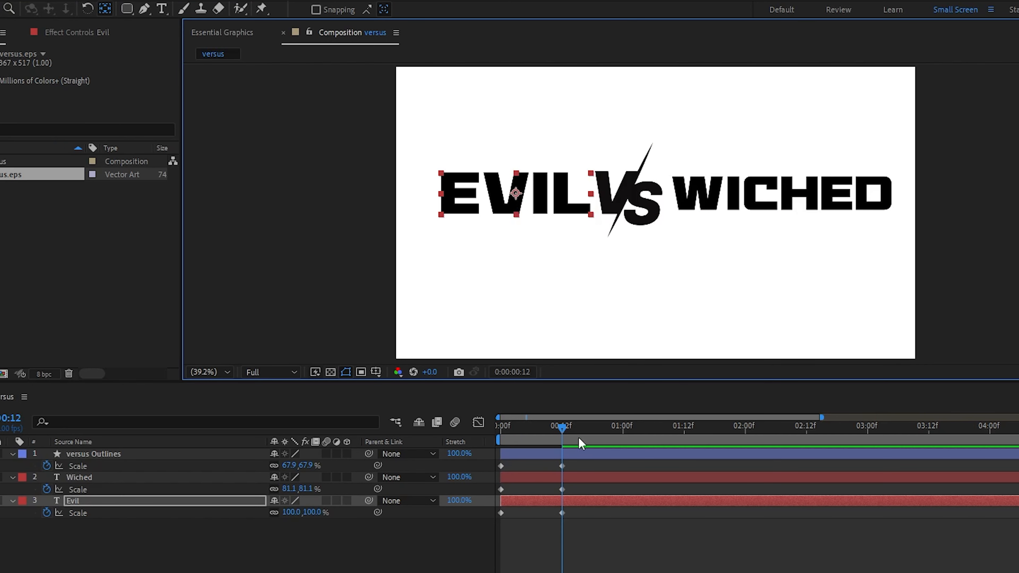
# Apply Easy Ease to all Scale keyframes of the three layers.
pyautogui.moveTo(561, 432); pyautogui.dragTo(592, 435)
pyautogui.click(549, 523)
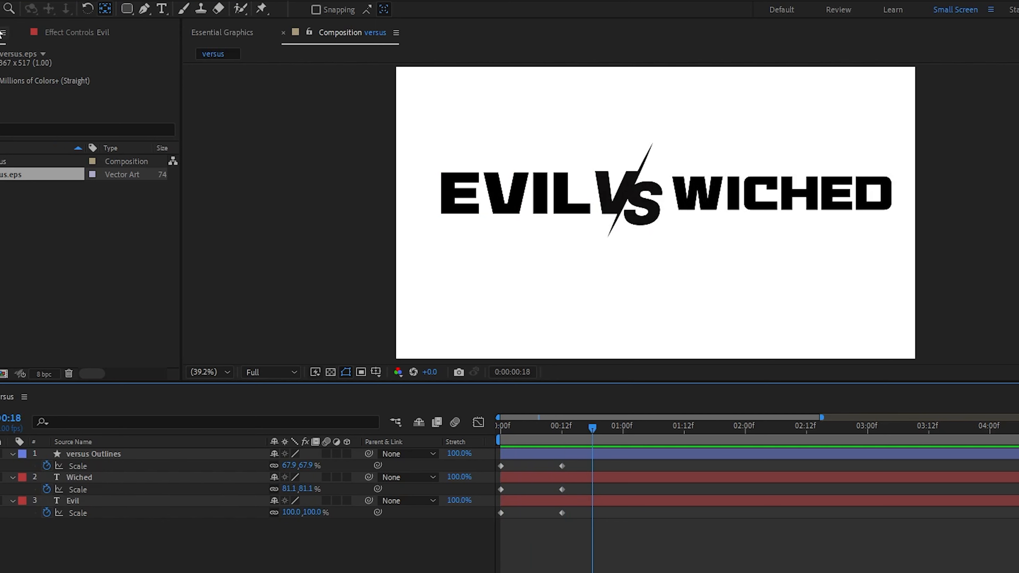
pyautogui.moveTo(579, 463); pyautogui.dragTo(489, 525)
pyautogui.press('F9')
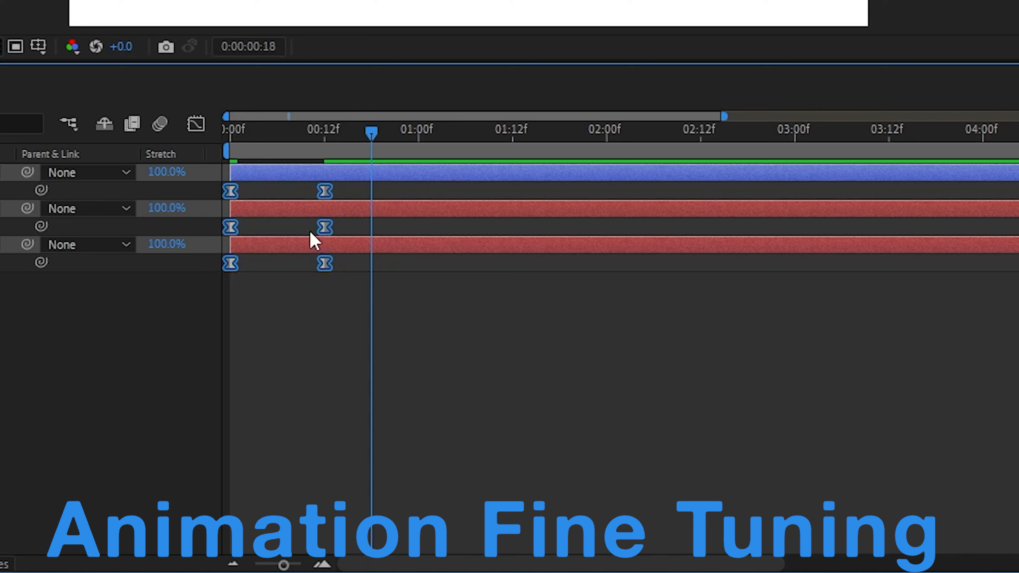
# Reshape the Scale keyframes' speed graph into a steep, narrow peak midway between the keyframes.
pyautogui.click(195, 123)
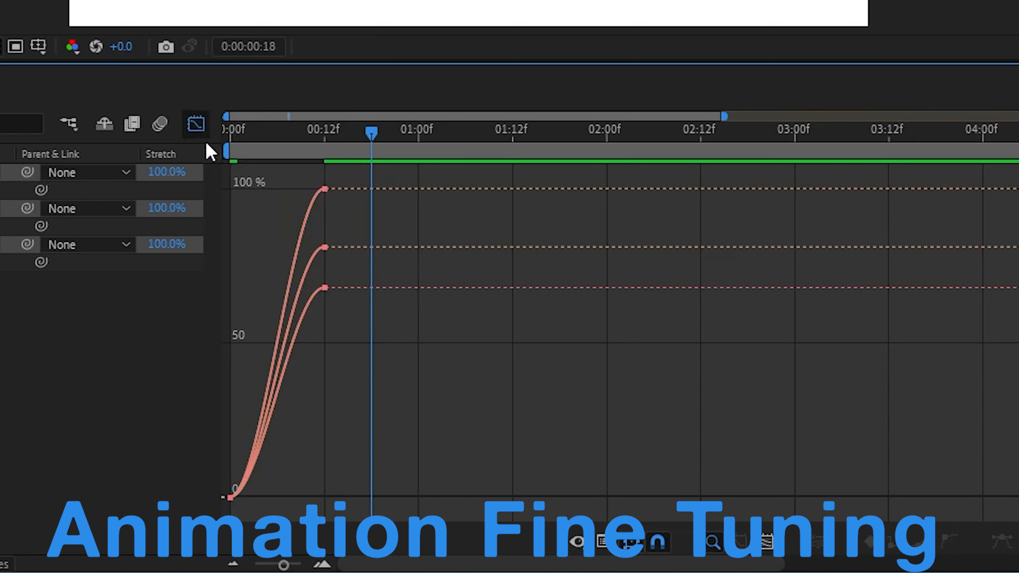
pyautogui.moveTo(326, 299)
pyautogui.click(604, 542)
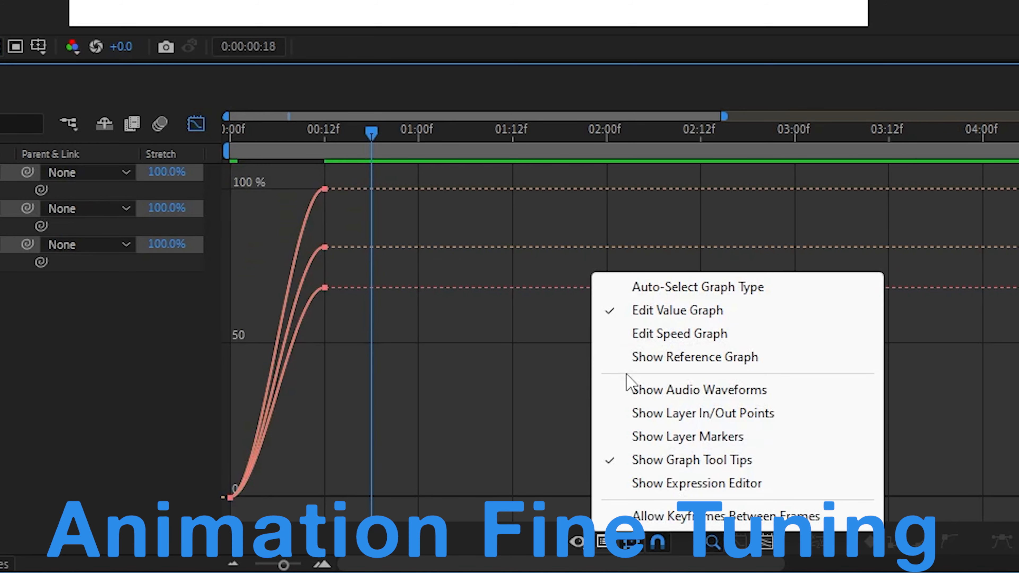
pyautogui.click(638, 341)
pyautogui.moveTo(358, 482); pyautogui.dragTo(260, 490)
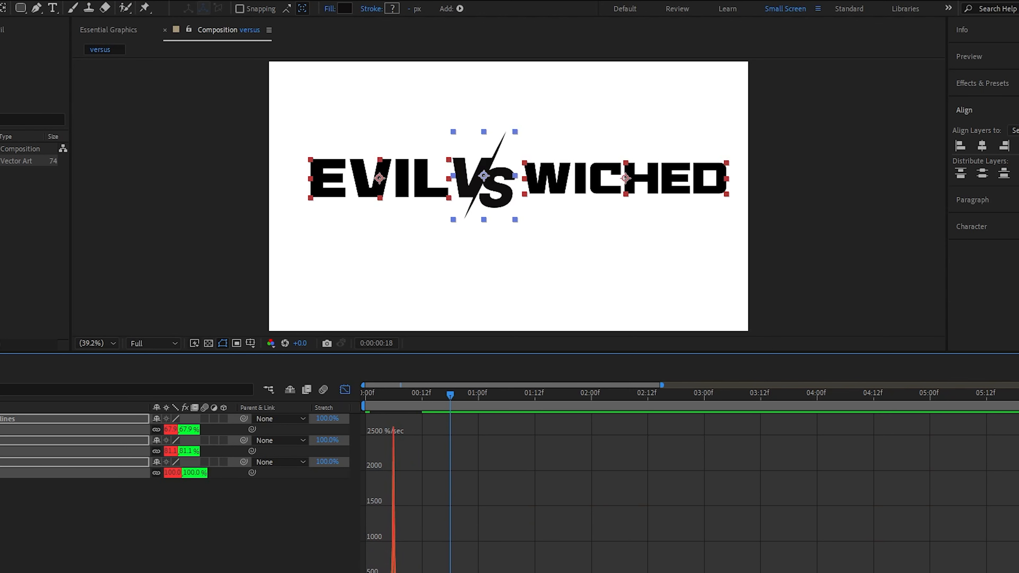
pyautogui.click(344, 390)
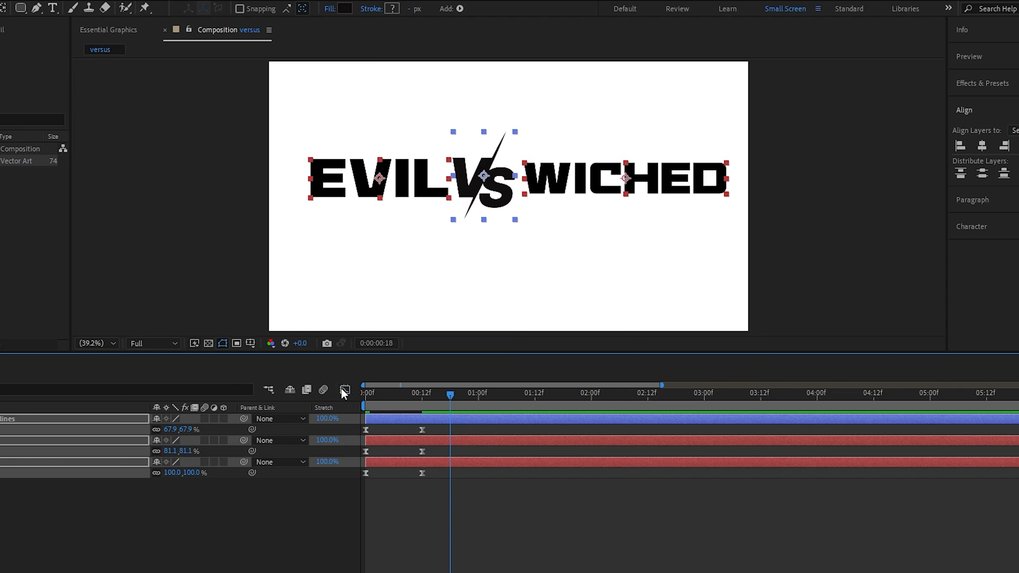
# Play the scale animation from the first frame to check the easing.
pyautogui.click(280, 531)
pyautogui.moveTo(390, 393); pyautogui.dragTo(359, 398)
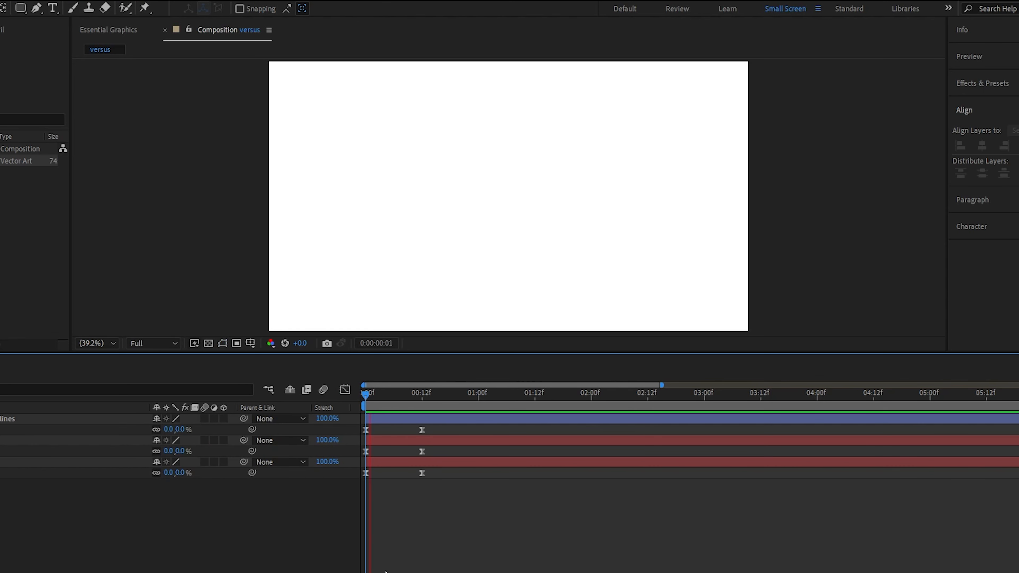
pyautogui.press('space')
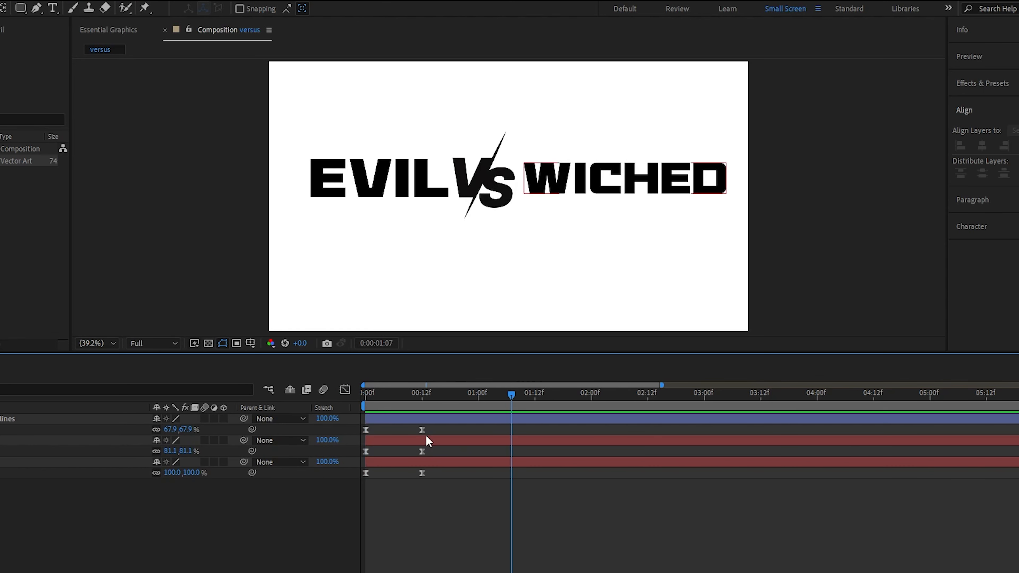
# Stagger the layers so Wiched starts at 12 frames and versus Outlines at 1 second, and preview the animation.
pyautogui.moveTo(427, 440); pyautogui.dragTo(470, 442)
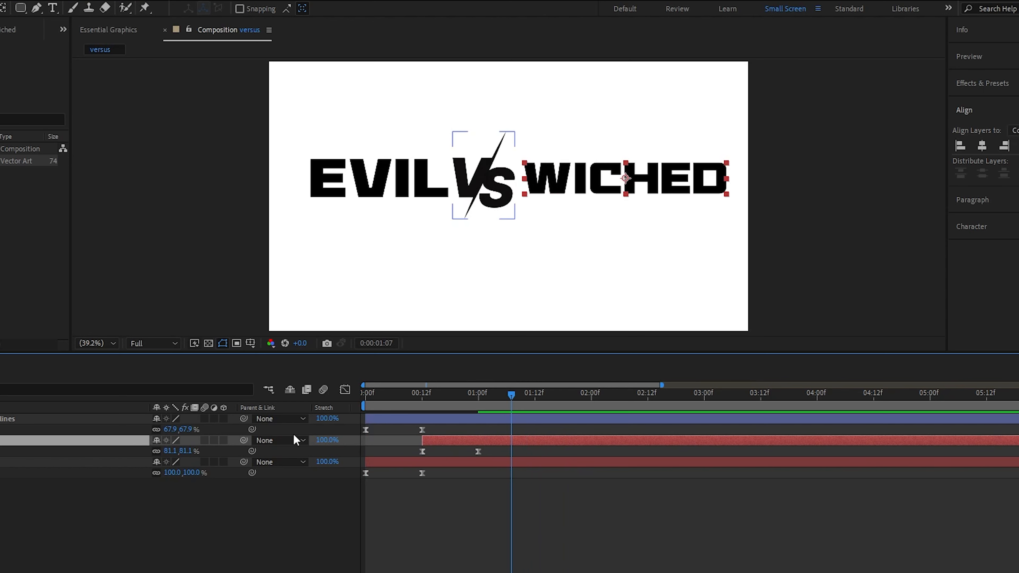
pyautogui.moveTo(394, 421); pyautogui.dragTo(503, 420)
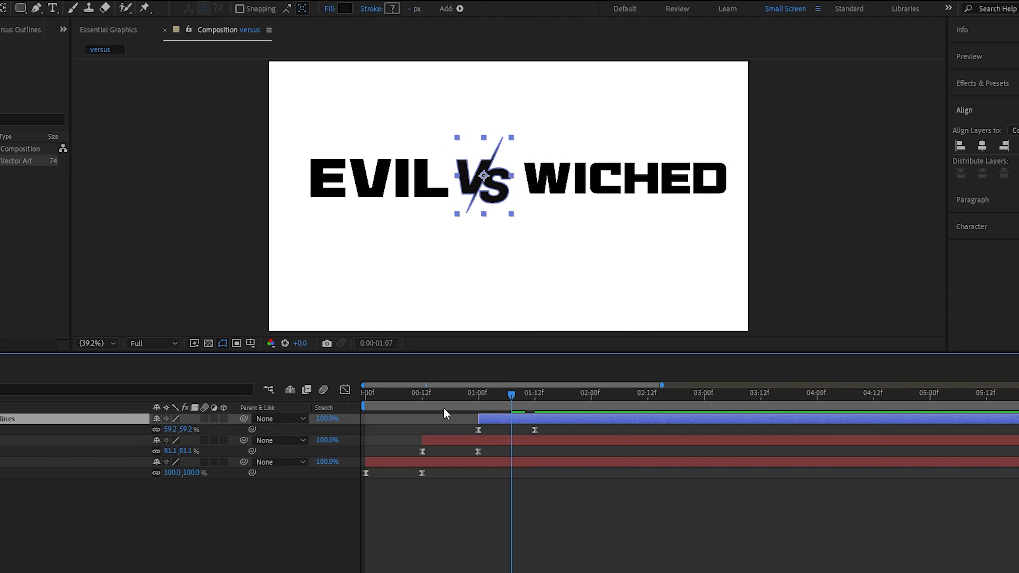
pyautogui.press('space')
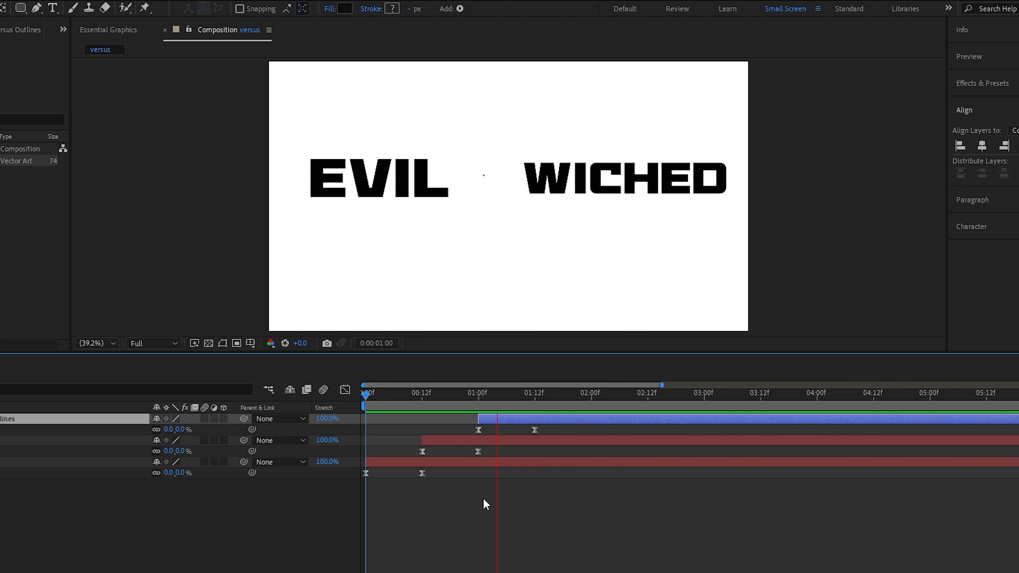
pyautogui.press('space')
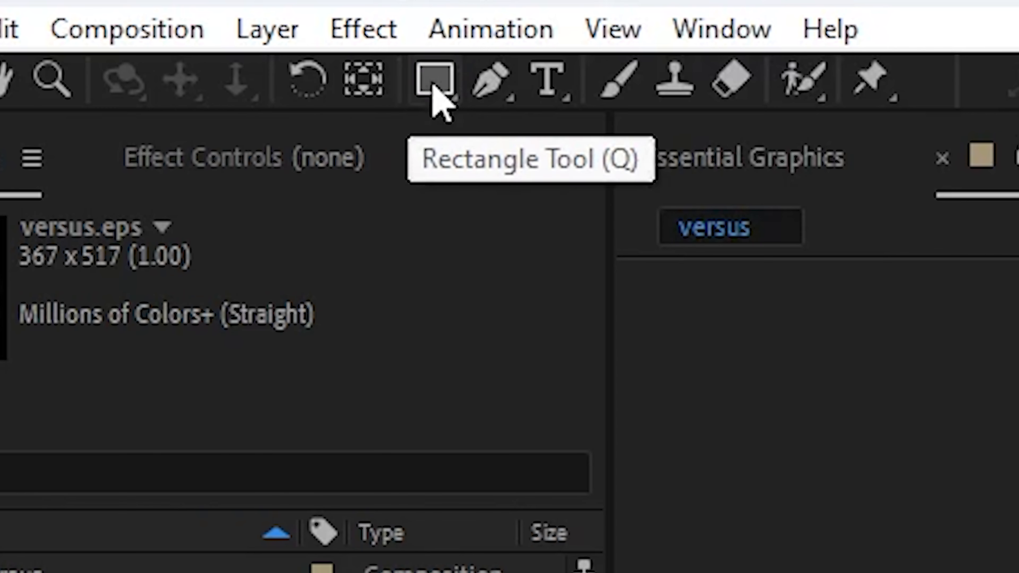
# Draw a tall black rounded rectangle without stroke, about 38 by 996 px, over the VS logo as a divider bar.
pyautogui.moveTo(20, 8); pyautogui.dragTo(41, 24)
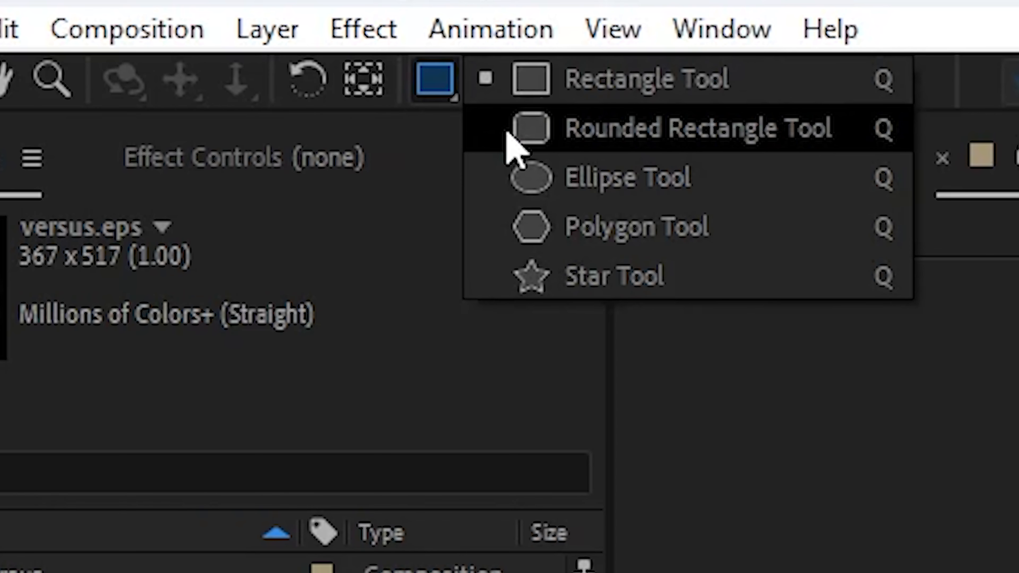
pyautogui.moveTo(511, 149); pyautogui.dragTo(531, 276)
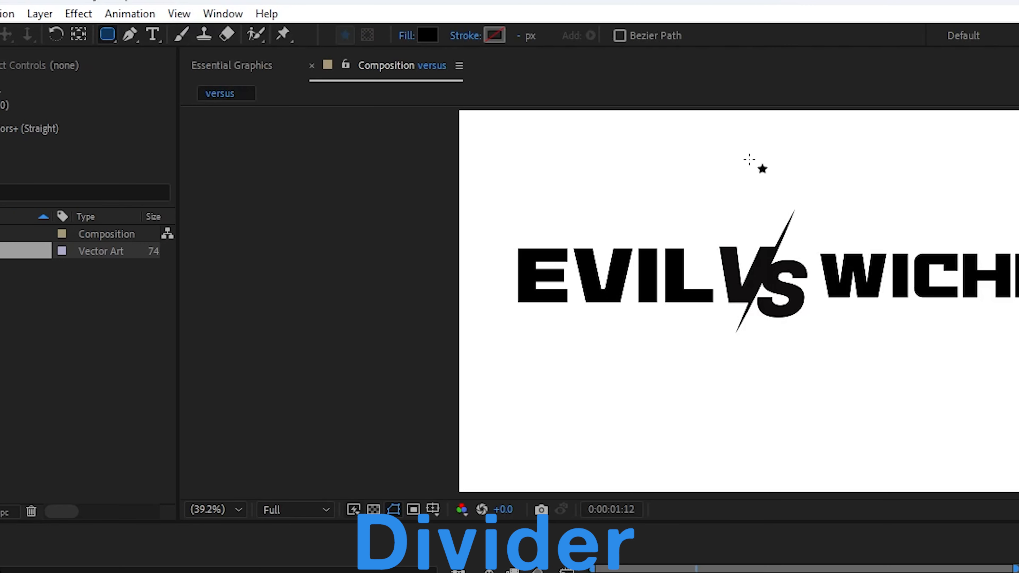
pyautogui.moveTo(749, 160)
pyautogui.mouseDown()
pyautogui.moveTo(787, 339)
pyautogui.moveTo(783, 470)
pyautogui.moveTo(754, 477)
pyautogui.moveTo(762, 509)
pyautogui.mouseUp()
pyautogui.press('v')
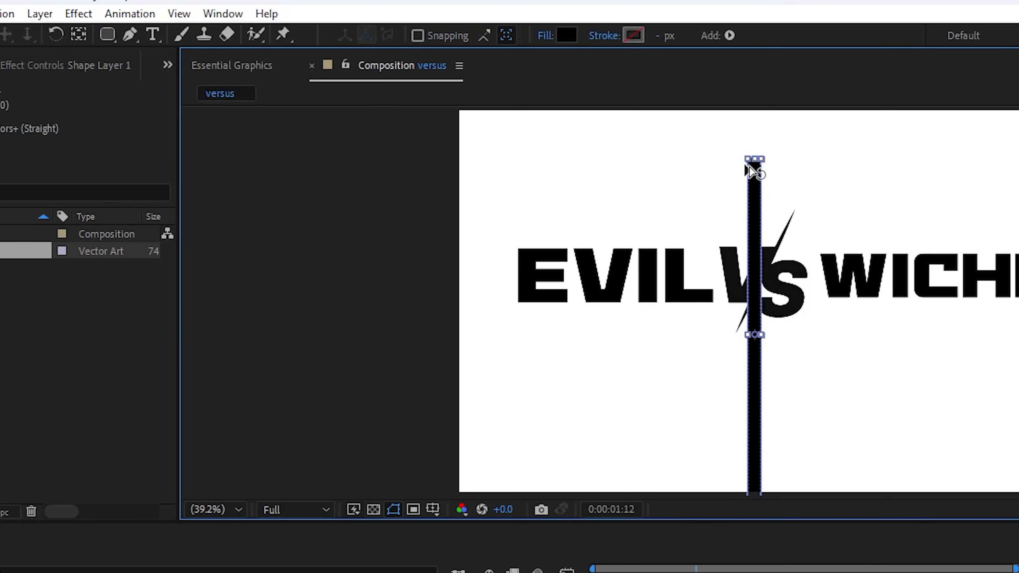
pyautogui.scroll(3, 754, 162)
pyautogui.scroll(2, 770, 156)
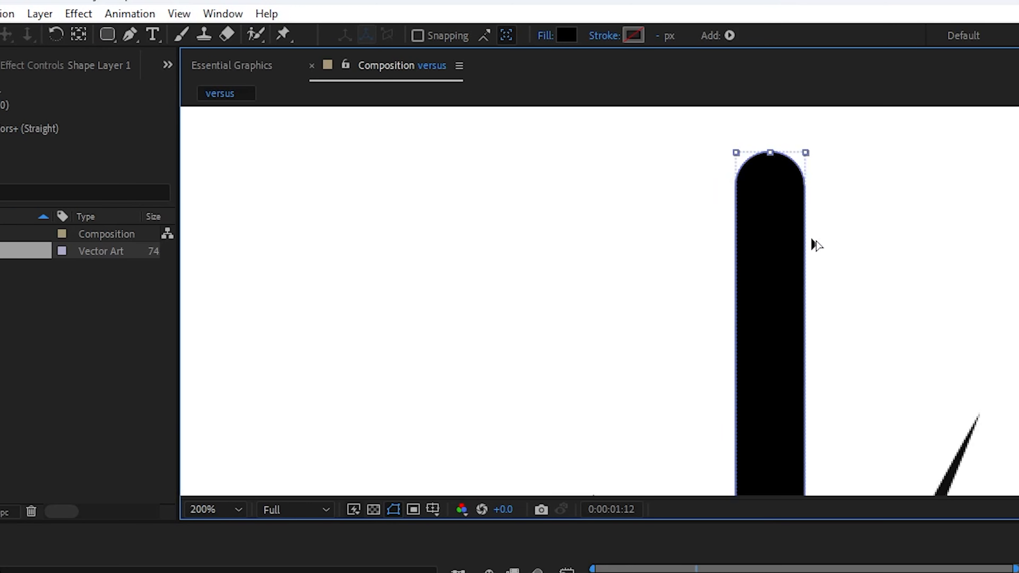
pyautogui.scroll(-3, 817, 245)
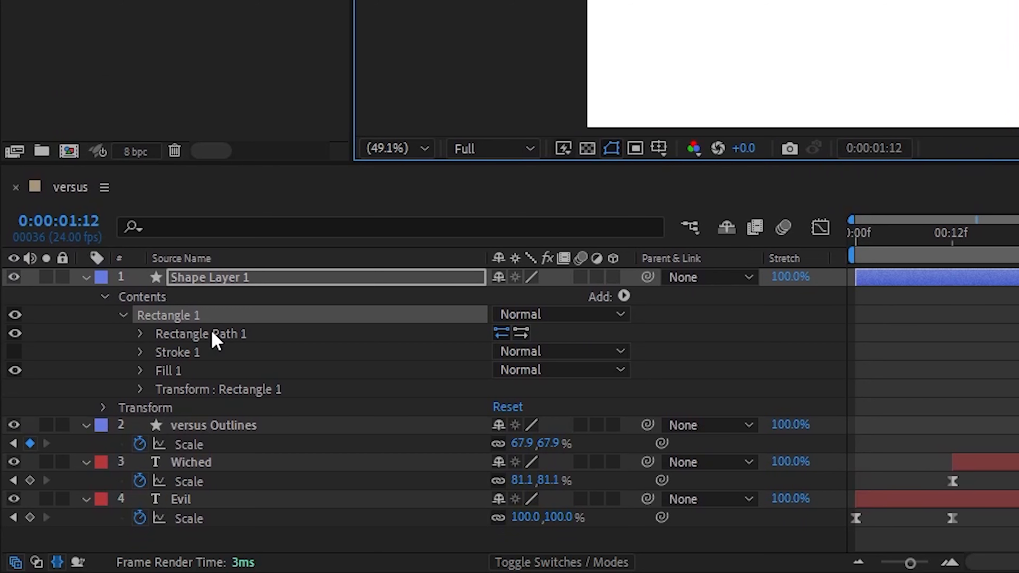
# Convert Shape Layer 1's Rectangle Path 1 to a Bezier path and copy its Path property.
pyautogui.click(140, 336)
pyautogui.rightClick(245, 337)
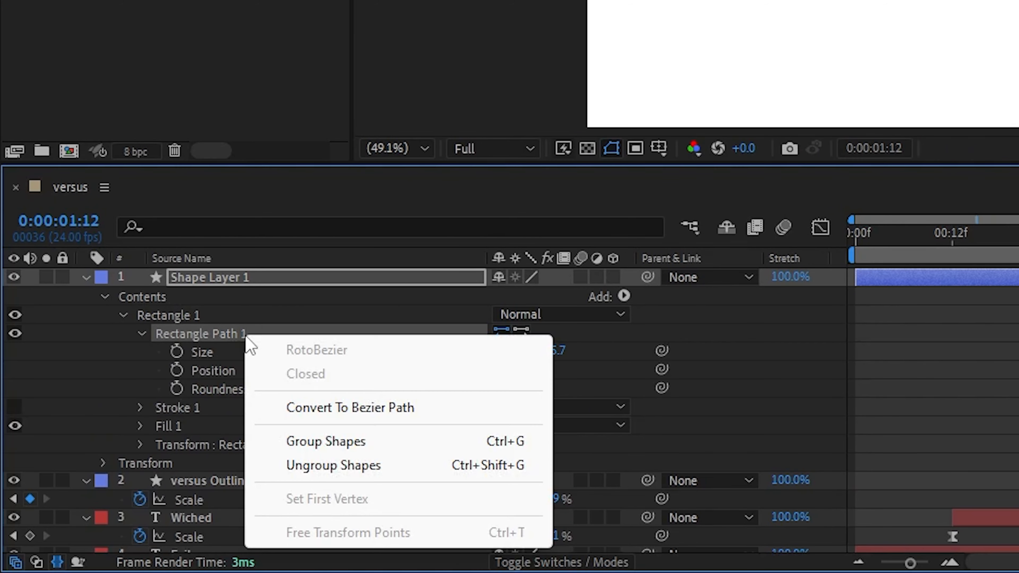
pyautogui.click(346, 408)
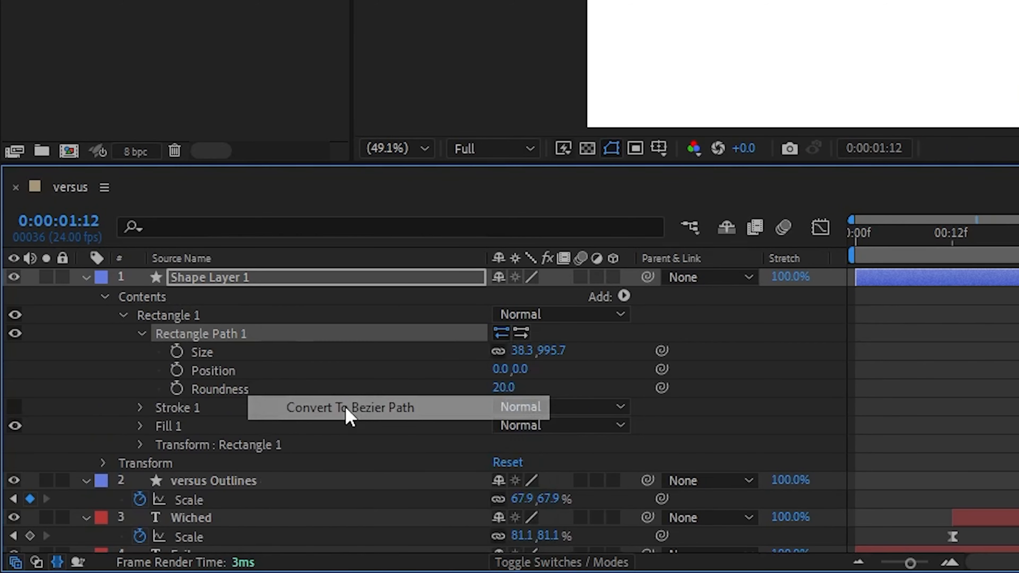
pyautogui.click(139, 334)
pyautogui.click(262, 353)
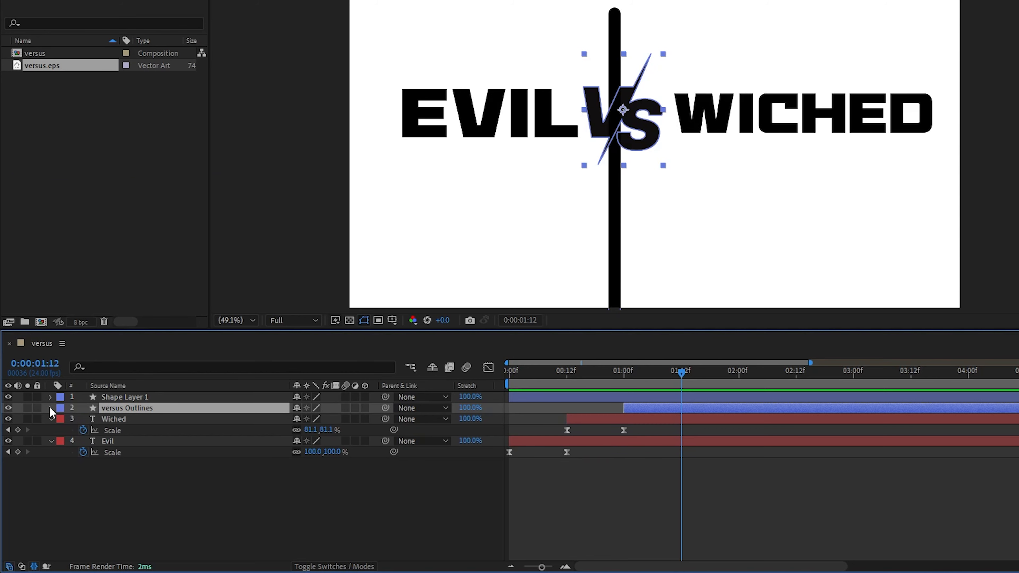
# Keyframe the Path of versus Outlines at 1:12, and paste the divider's path onto it at 2:00.
pyautogui.click(50, 408)
pyautogui.click(63, 420)
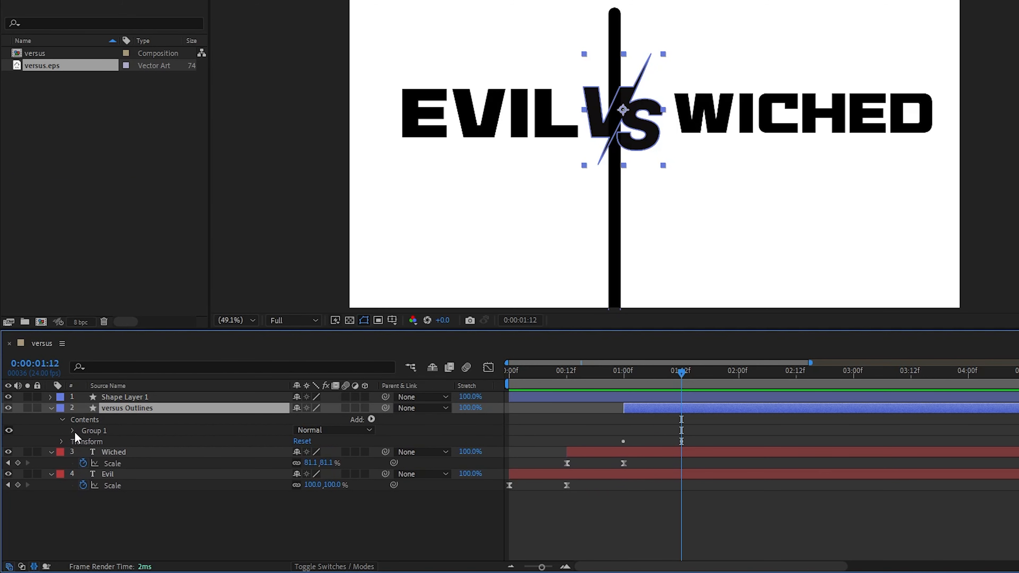
pyautogui.click(73, 431)
pyautogui.click(84, 441)
pyautogui.click(142, 453)
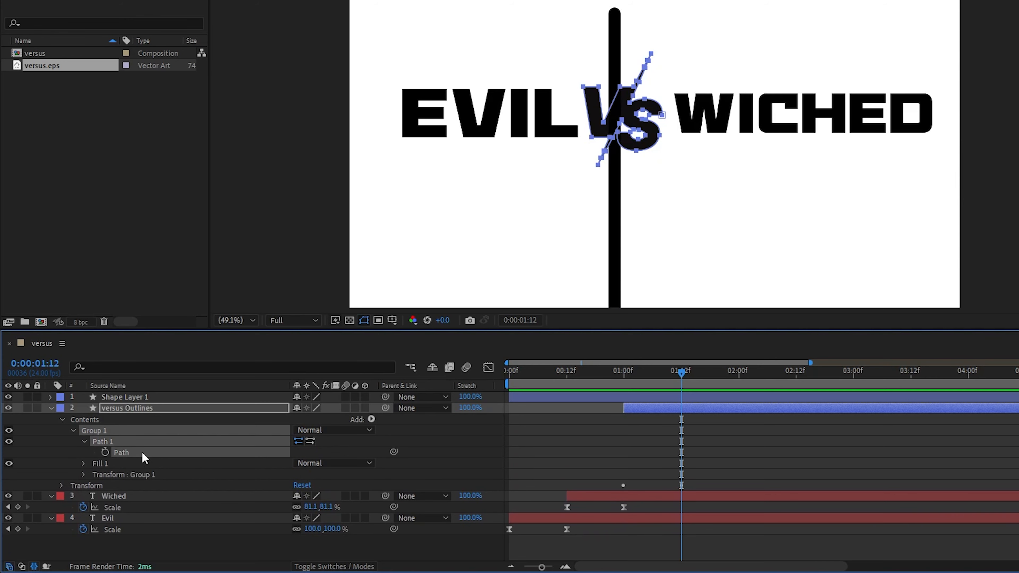
pyautogui.click(104, 453)
pyautogui.moveTo(681, 373); pyautogui.dragTo(739, 374)
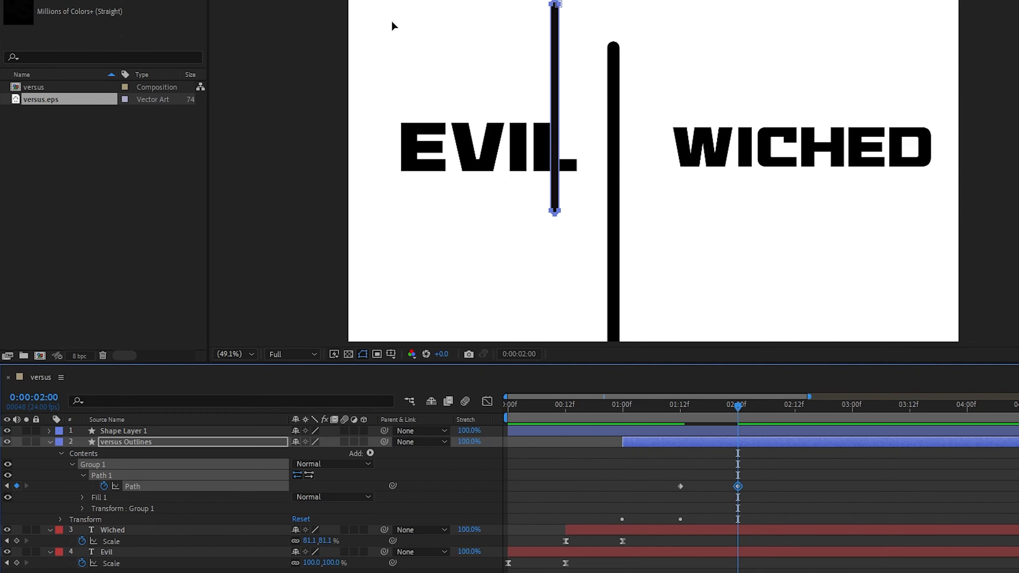
# Try to move the pasted line path onto the divider bar at 2:00, and undo the distorting edits.
pyautogui.moveTo(556, 55); pyautogui.dragTo(613, 95)
pyautogui.moveTo(606, 257); pyautogui.dragTo(618, 283)
pyautogui.hotkey('ctrl', 'z')
pyautogui.hotkey('ctrl', 'z')
pyautogui.hotkey('ctrl', 'z')
pyautogui.click(615, 259)
pyautogui.doubleClick(615, 259)
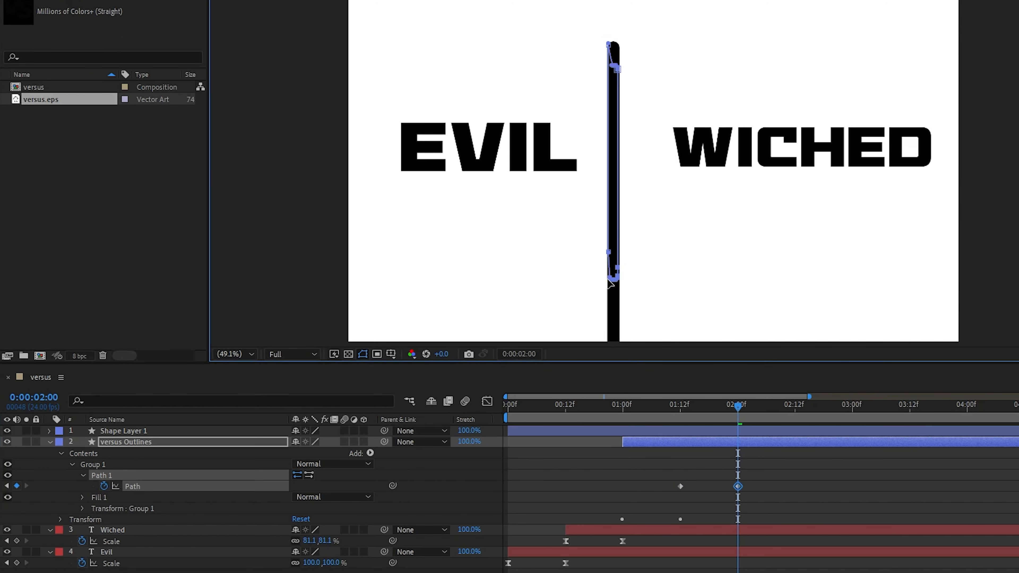
pyautogui.hotkey('ctrl', 'z')
pyautogui.hotkey('ctrl', 'z')
# Try adjusting individual points at the lower end and middle of the line path, and undo each change.
pyautogui.hotkey('ctrl', 'z')
pyautogui.moveTo(541, 283); pyautogui.dragTo(503, 319)
pyautogui.hotkey('ctrl', 'z')
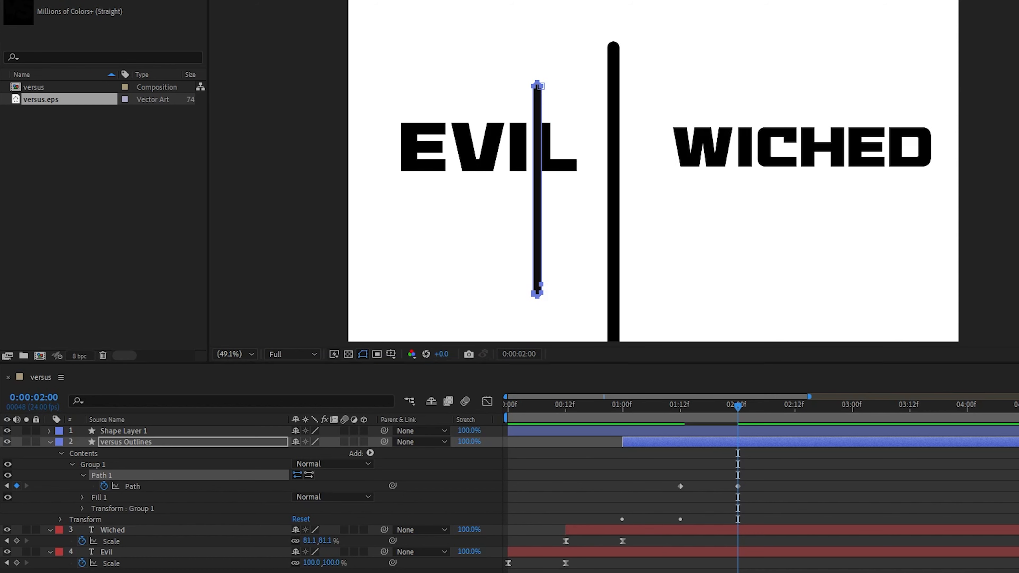
pyautogui.moveTo(541, 191); pyautogui.dragTo(611, 263)
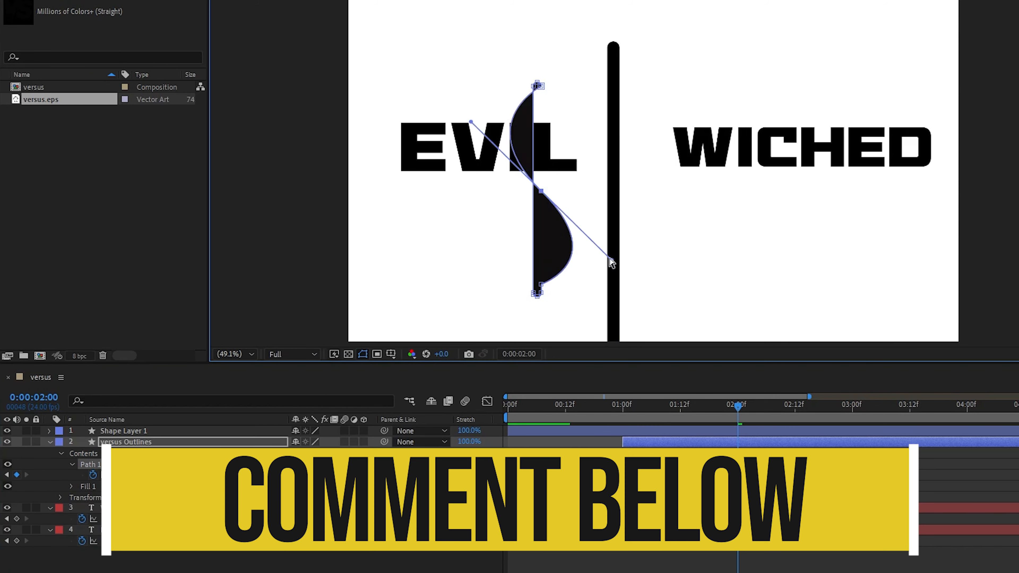
pyautogui.hotkey('ctrl', 'z')
# Extend the lower end of the line path downward at 2:00, undoing the edits that bend it.
pyautogui.moveTo(536, 296); pyautogui.dragTo(551, 320)
pyautogui.hotkey('ctrl', 'z')
pyautogui.doubleClick(538, 281)
pyautogui.doubleClick(509, 80)
pyautogui.hotkey('ctrl', 'z')
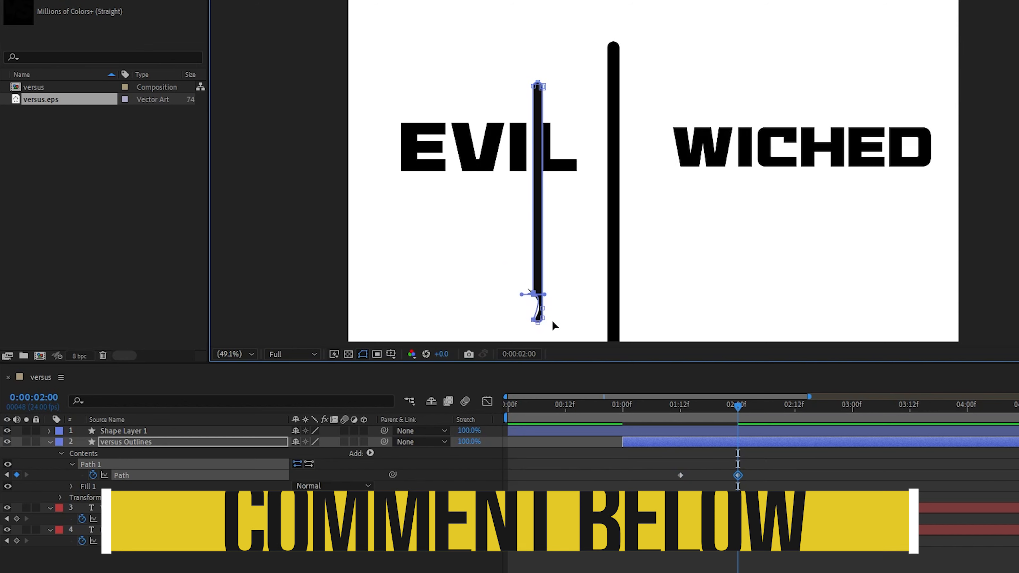
pyautogui.hotkey('ctrl', 'z')
pyautogui.hotkey('ctrl', 'z')
# Select Path 1 of versus Outlines, try moving a point near the line's lower end, and undo it.
pyautogui.click(209, 455)
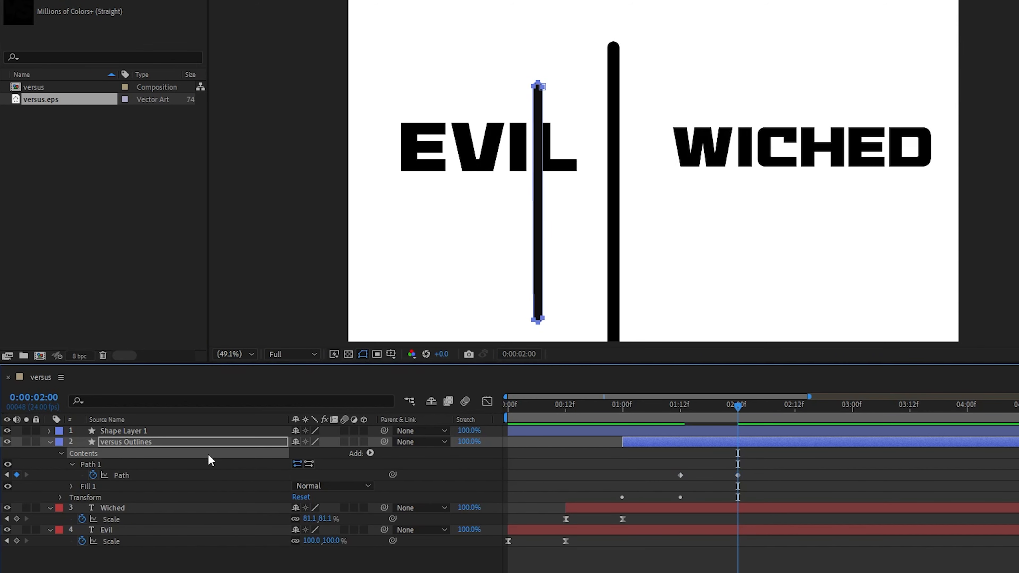
pyautogui.click(208, 463)
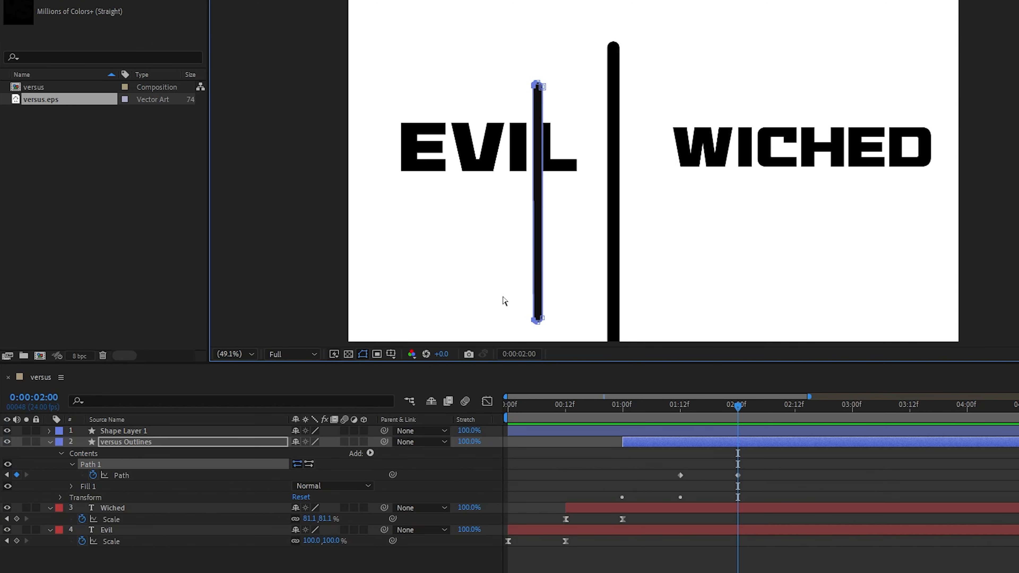
pyautogui.click(542, 290)
pyautogui.moveTo(541, 286); pyautogui.dragTo(517, 305)
pyautogui.hotkey('ctrl', 'z')
pyautogui.hotkey('ctrl', 'z')
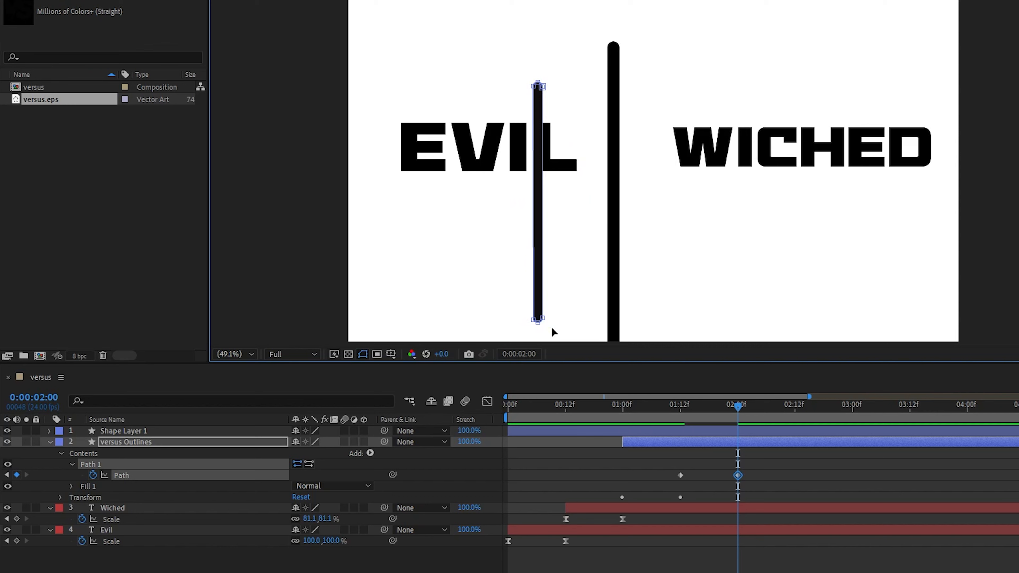
# Place the line path between EVIL and WICHED, and apply Easy Ease to its Path keyframes at 1:12 and 2:00.
pyautogui.rightClick(229, 474)
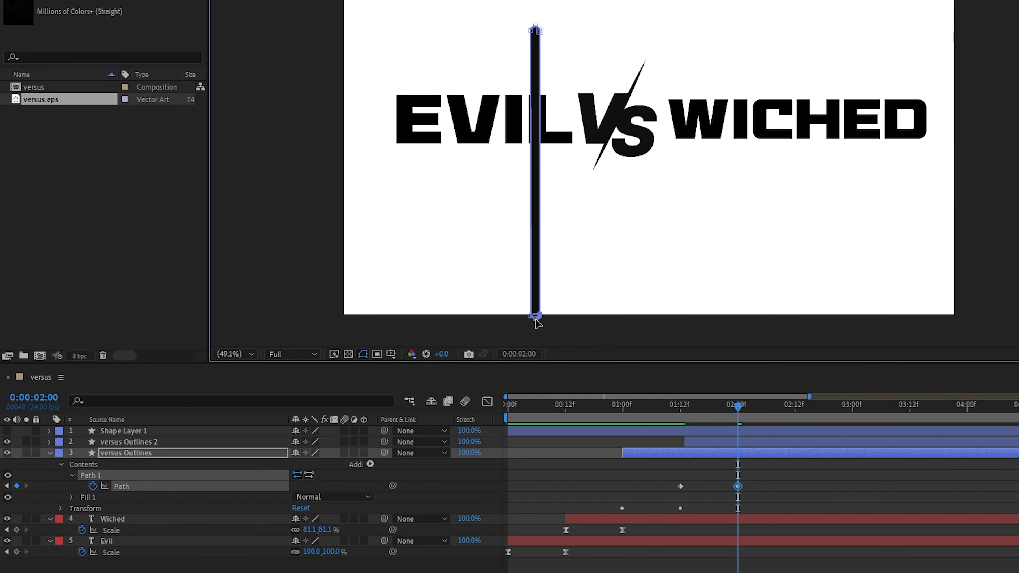
pyautogui.scroll(6, 538, 326)
pyautogui.scroll(-6, 616, 244)
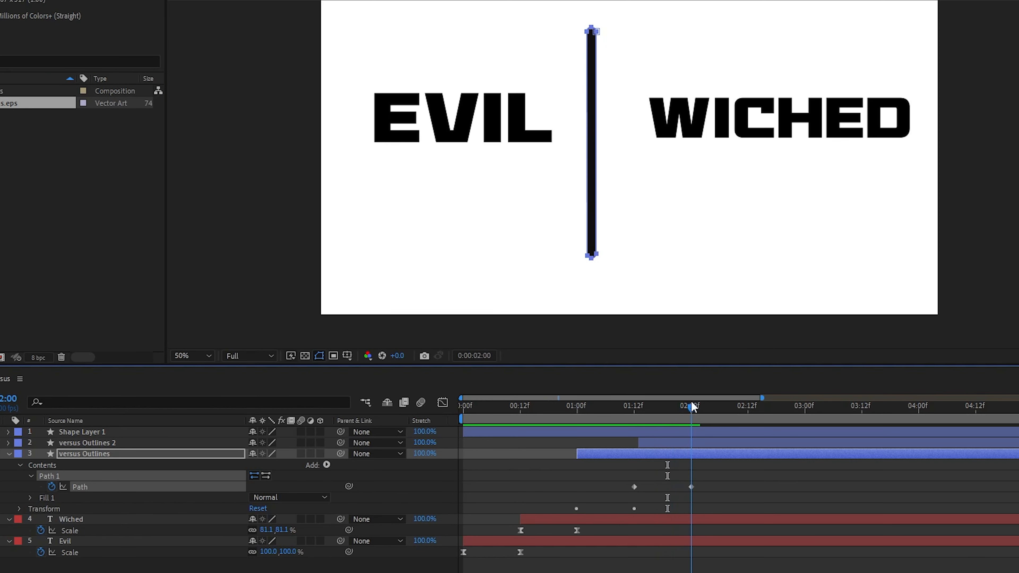
pyautogui.moveTo(668, 477); pyautogui.dragTo(741, 500)
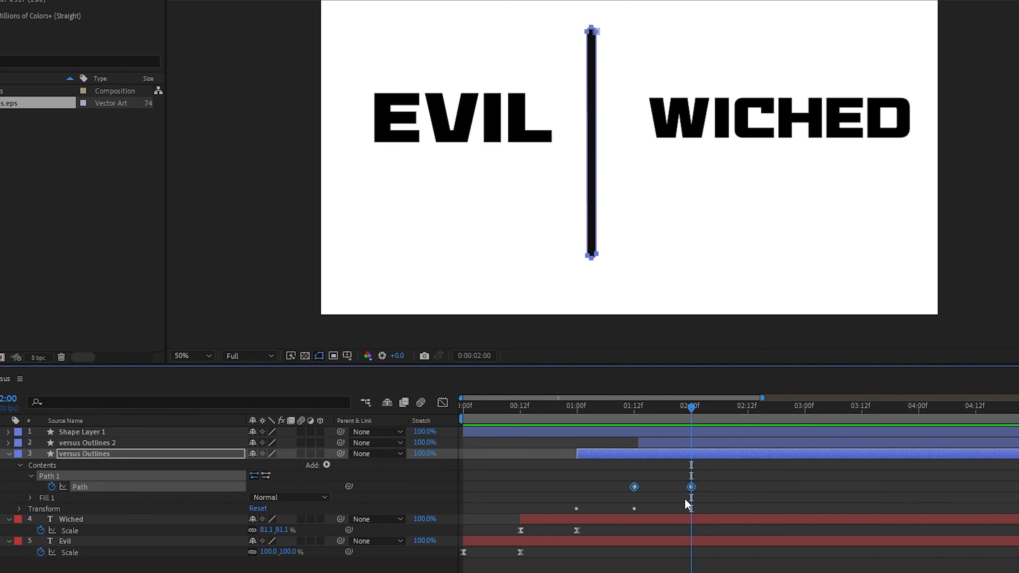
pyautogui.press('F9')
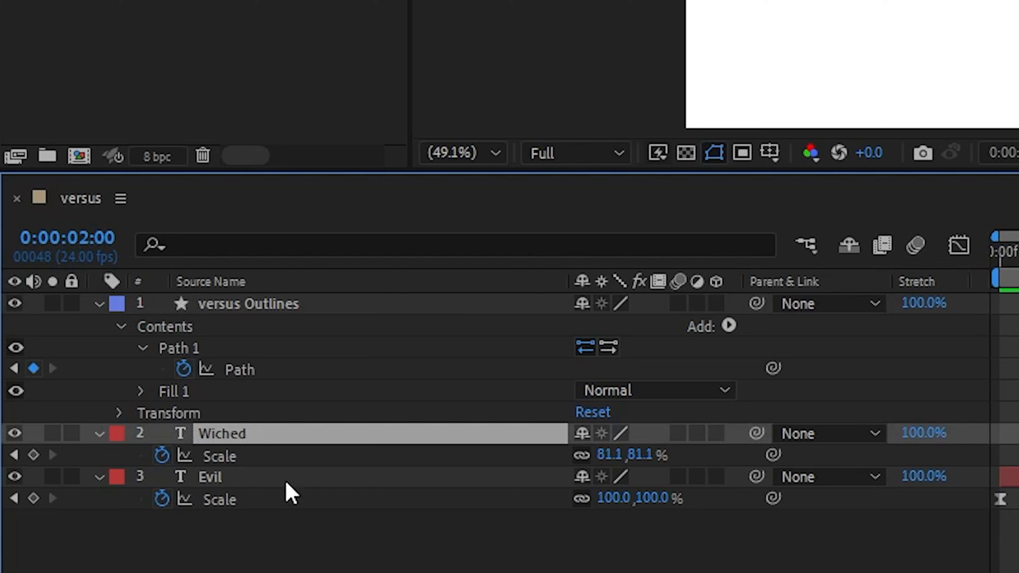
# Show the Position of the Wiched and Evil layers and separate it into X and Y dimensions.
pyautogui.keyDown('shift'); pyautogui.click(104, 521); pyautogui.keyUp('shift')
pyautogui.press('p')
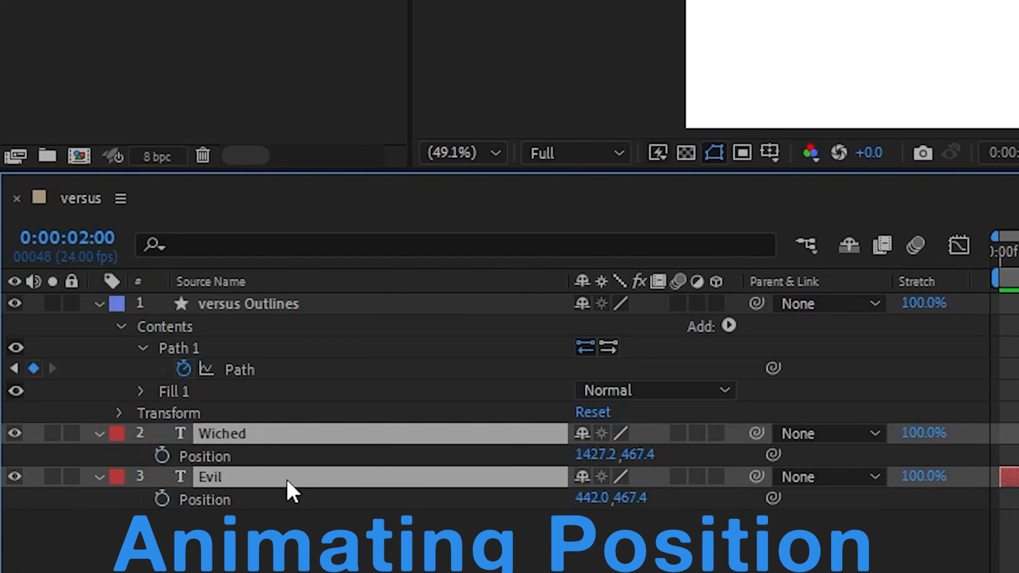
pyautogui.rightClick(266, 461)
pyautogui.click(373, 134)
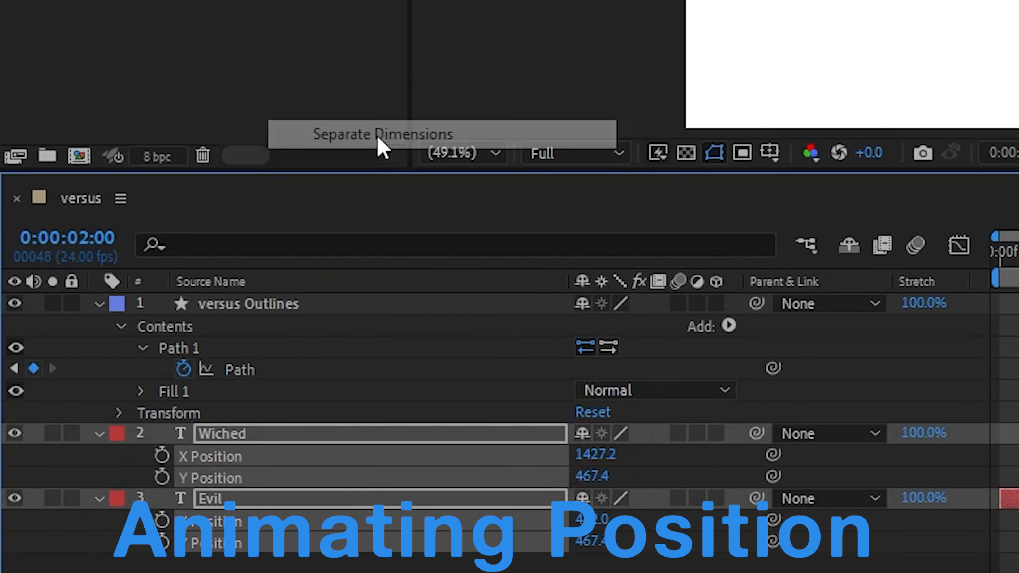
# Keyframe the Y Position of Wiched and Evil at 1:12, and raise both texts to 253.5 at 2:00.
pyautogui.click(162, 478)
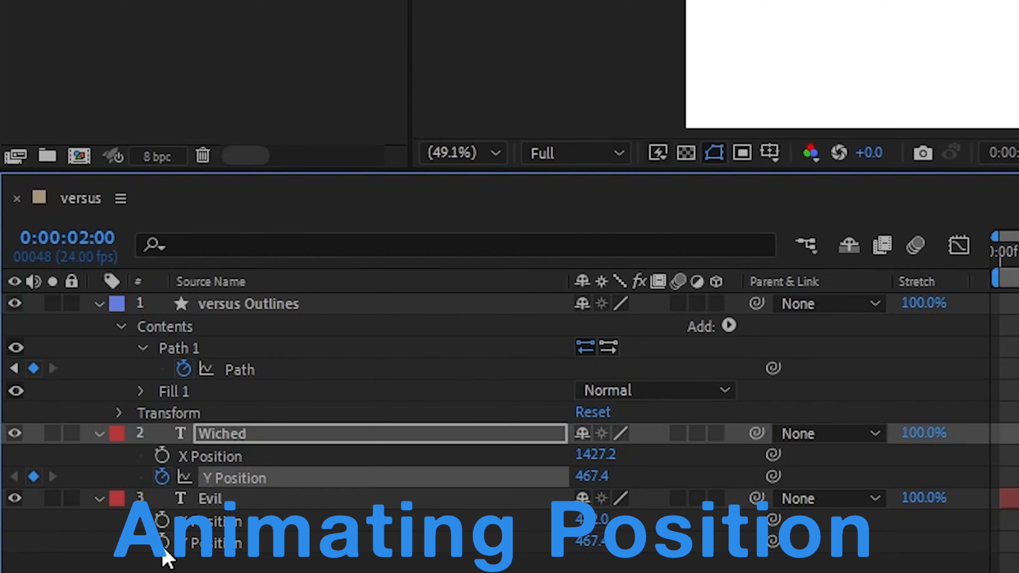
pyautogui.click(162, 542)
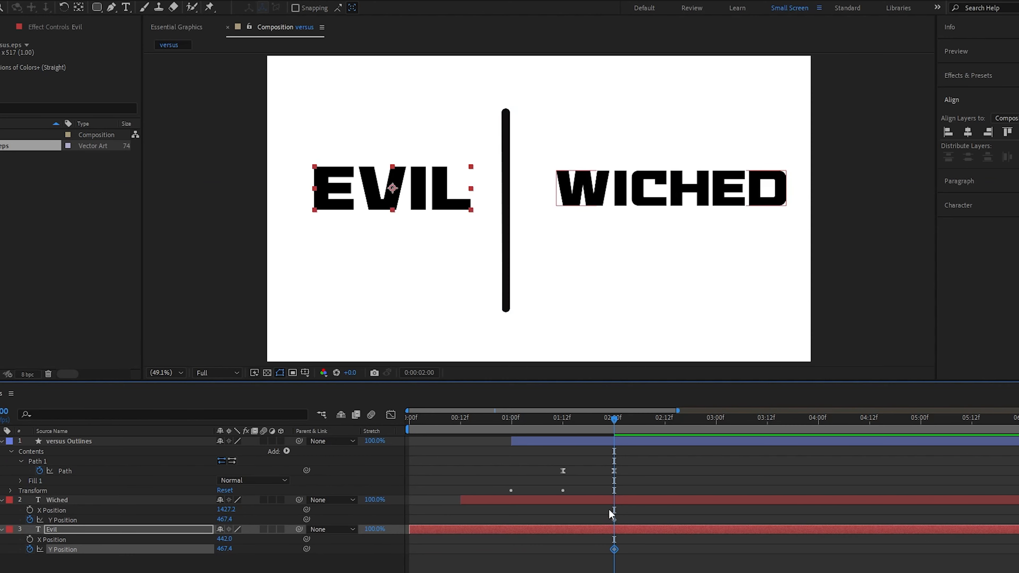
pyautogui.keyDown('shift'); pyautogui.click(613, 518); pyautogui.keyUp('shift')
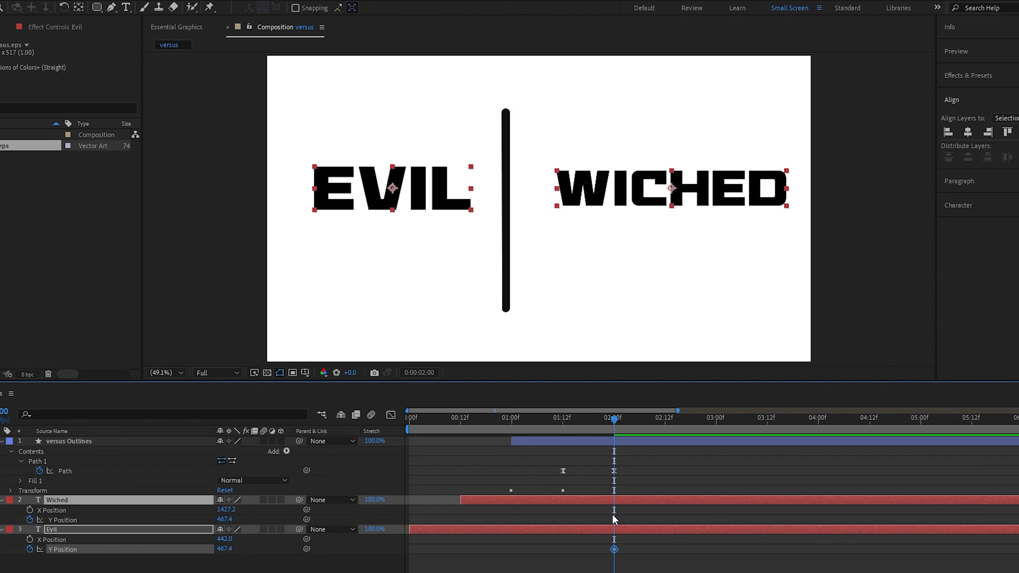
pyautogui.moveTo(615, 549); pyautogui.dragTo(562, 550)
pyautogui.moveTo(592, 193); pyautogui.dragTo(590, 133)
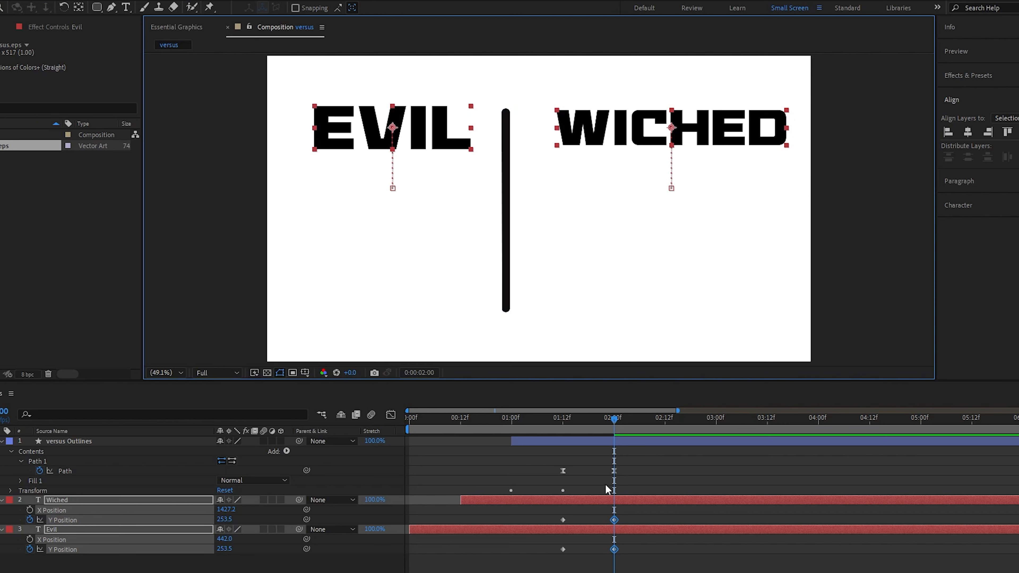
# Apply Easy Ease to both texts' Y Position keyframes and reshape their speed graphs into a narrow spike midway between the keyframes.
pyautogui.moveTo(546, 516); pyautogui.dragTo(636, 563)
pyautogui.press('F9')
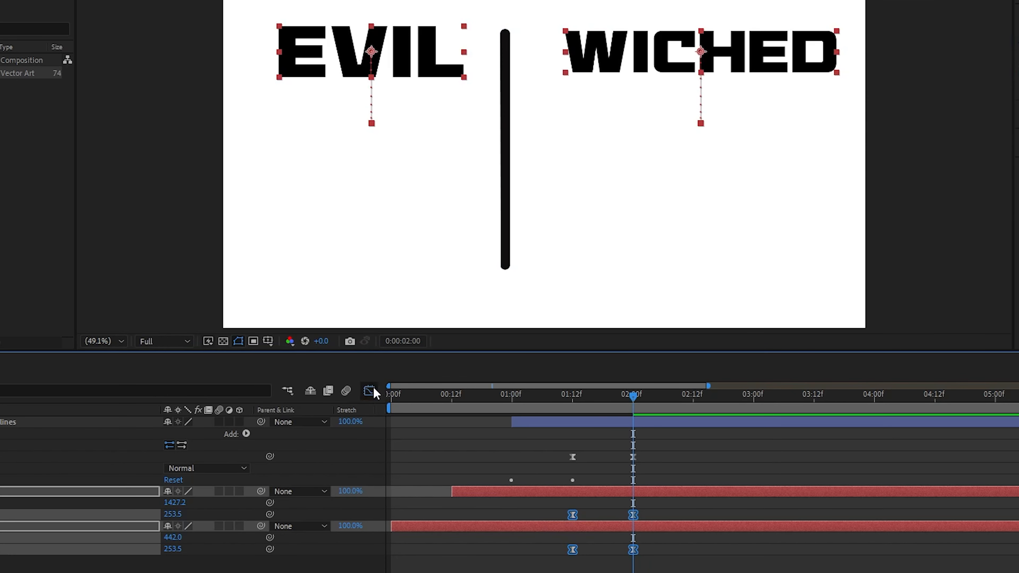
pyautogui.click(373, 387)
pyautogui.click(78, 558)
pyautogui.click(80, 549)
pyautogui.keyDown('ctrl'); pyautogui.click(87, 512); pyautogui.keyUp('ctrl')
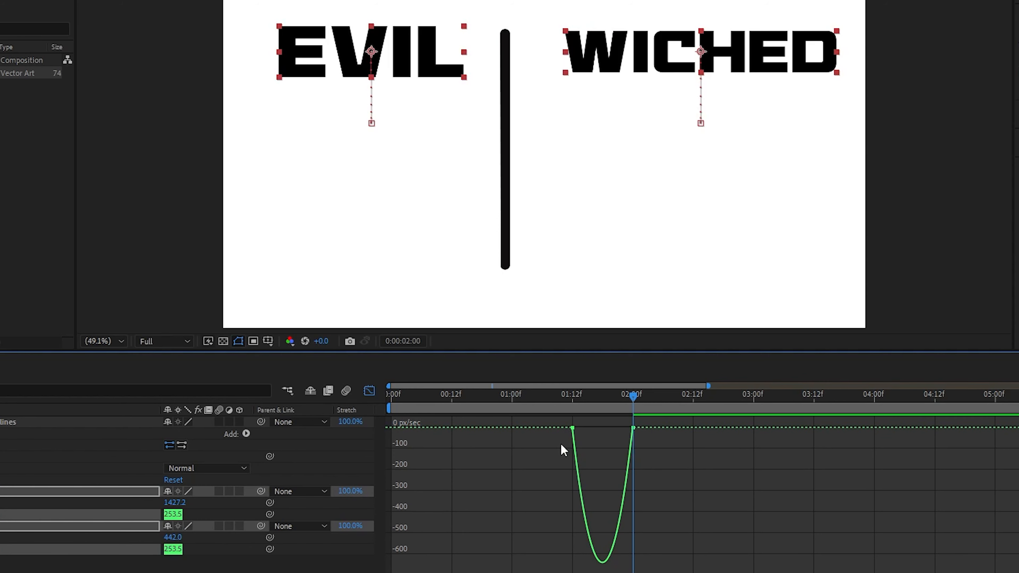
pyautogui.moveTo(561, 443); pyautogui.dragTo(603, 406)
pyautogui.click(568, 441)
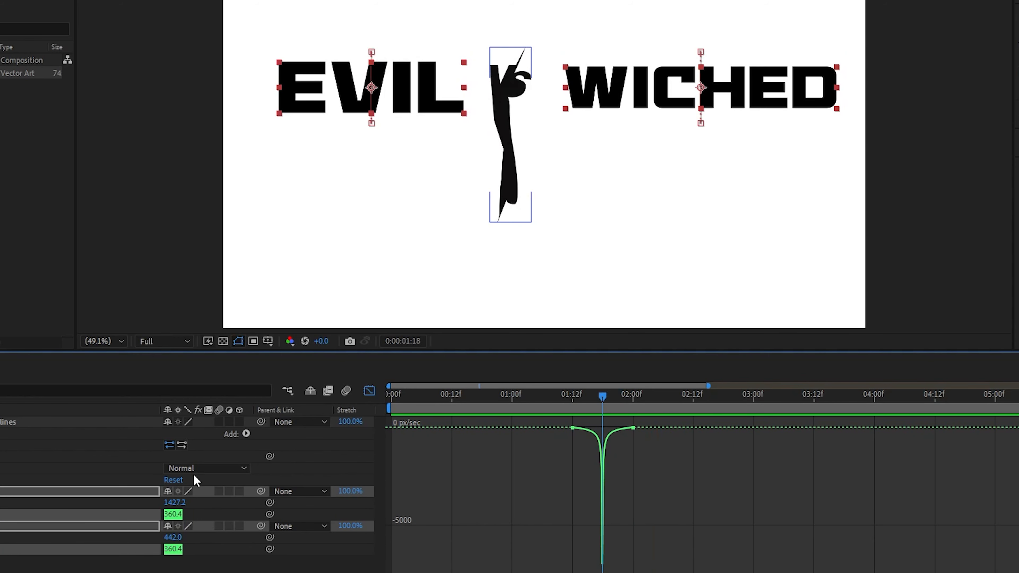
# Reshape the speed graph of the versus Outlines Path into a matching narrow central spike and scrub through the morph.
pyautogui.click(40, 460)
pyautogui.moveTo(622, 561); pyautogui.dragTo(593, 563)
pyautogui.click(549, 520)
pyautogui.moveTo(548, 403); pyautogui.dragTo(617, 399)
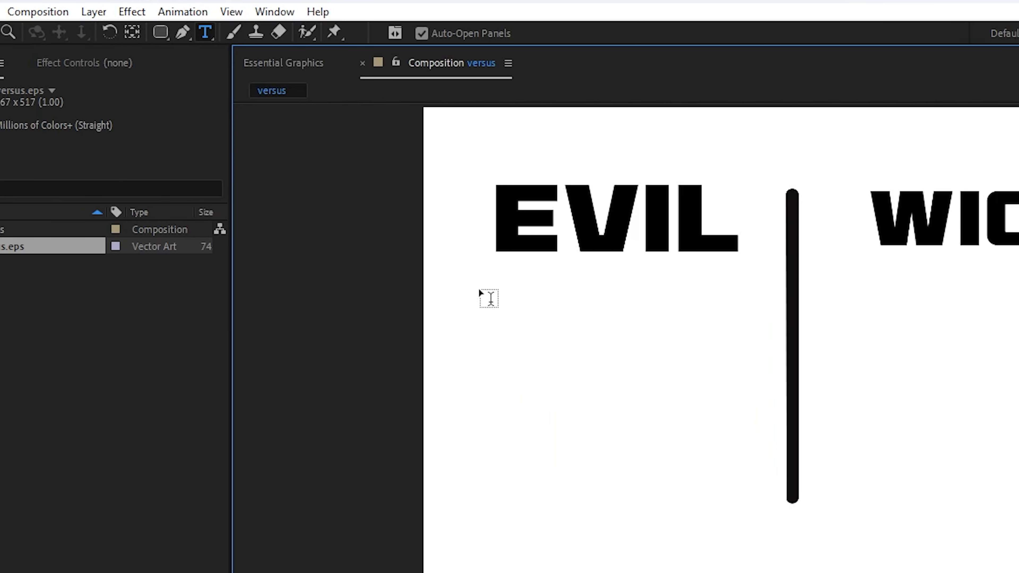
# Draw a paragraph text box beneath EVIL and enter the description "Benefit then inflect harm".
pyautogui.moveTo(476, 302); pyautogui.dragTo(761, 493)
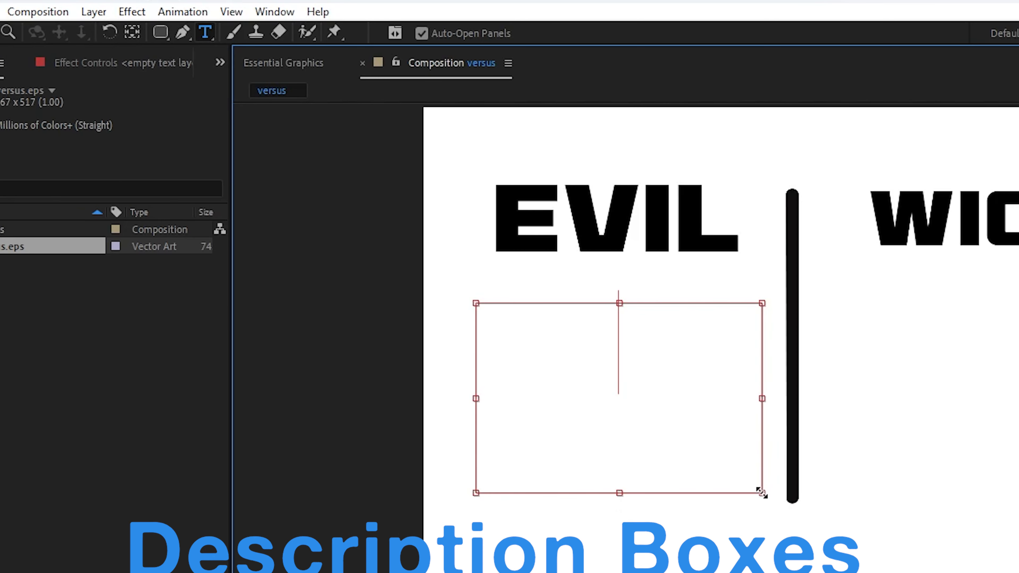
pyautogui.write('Benefit th')
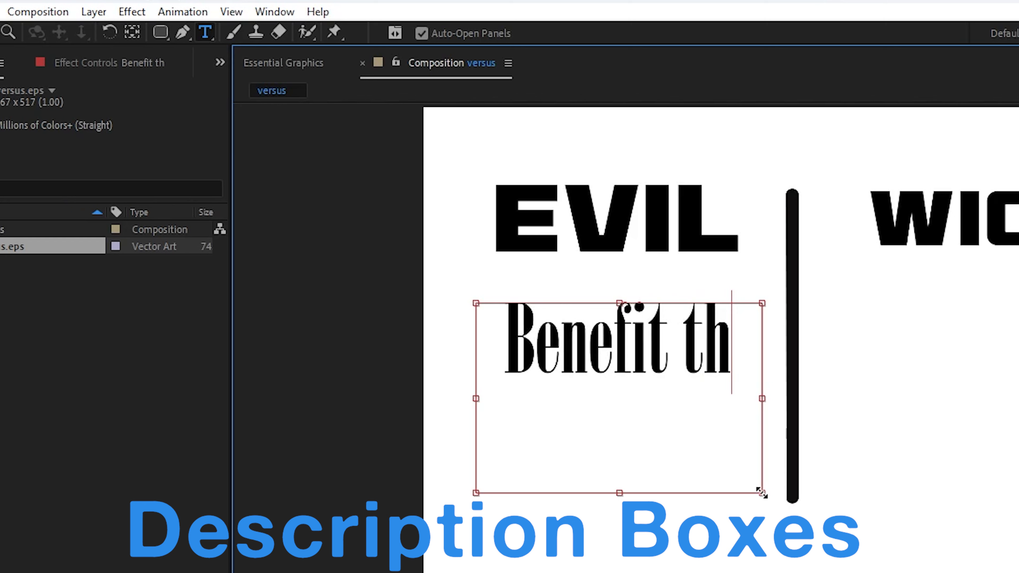
pyautogui.write('en in')
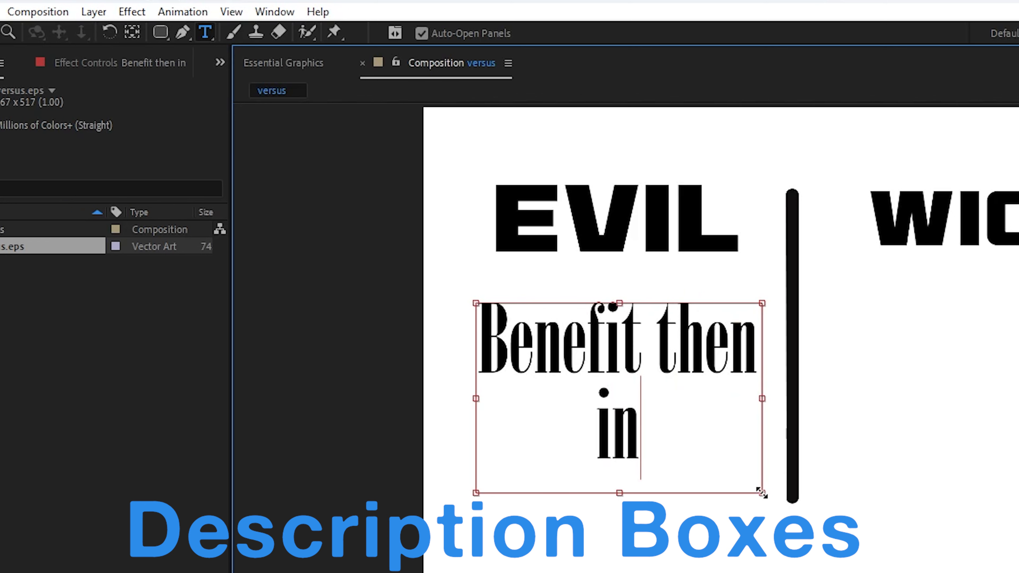
pyautogui.write('flect harm')
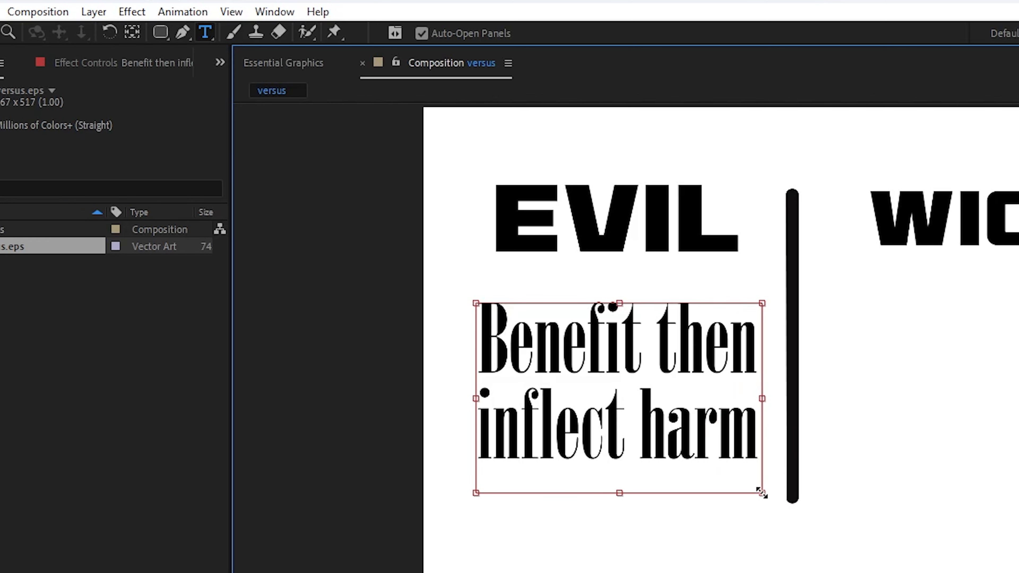
# Duplicate the finished "Benefit then inflect harm" text layer and place the copy beneath WICHED, level with the original.
pyautogui.press('Escape')
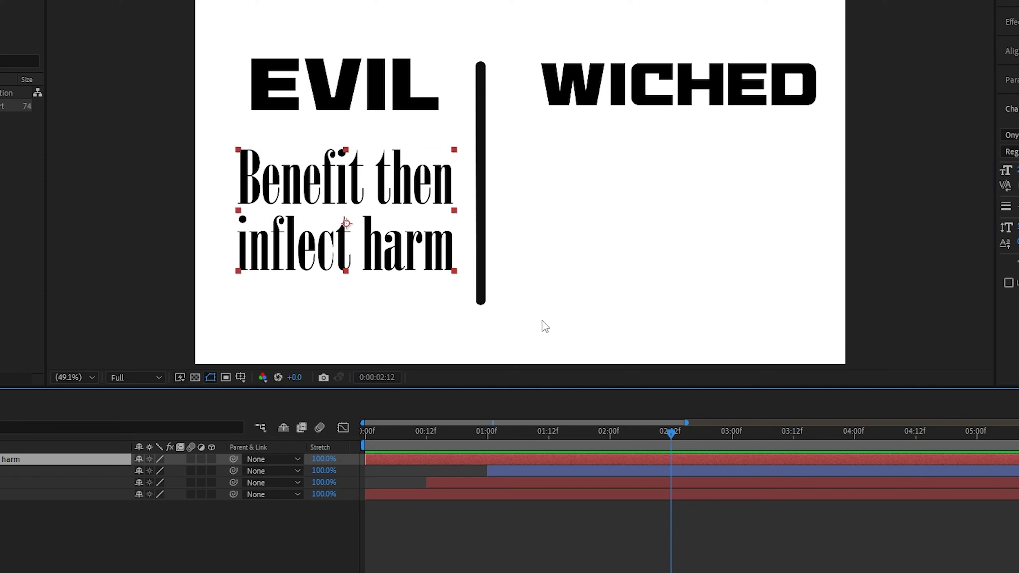
pyautogui.hotkey('ctrl', 'd')
pyautogui.moveTo(389, 197); pyautogui.dragTo(720, 196)
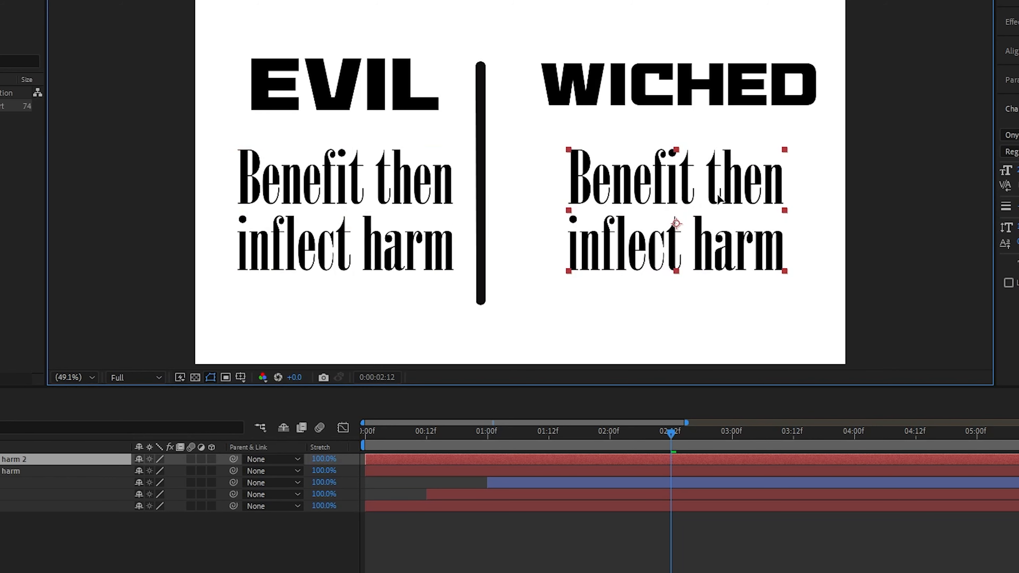
# Replace the copy's text with "Inflect harm benefit or not" on two lines and widen its text box to fit.
pyautogui.doubleClick(693, 195)
pyautogui.write('Inflect harm')
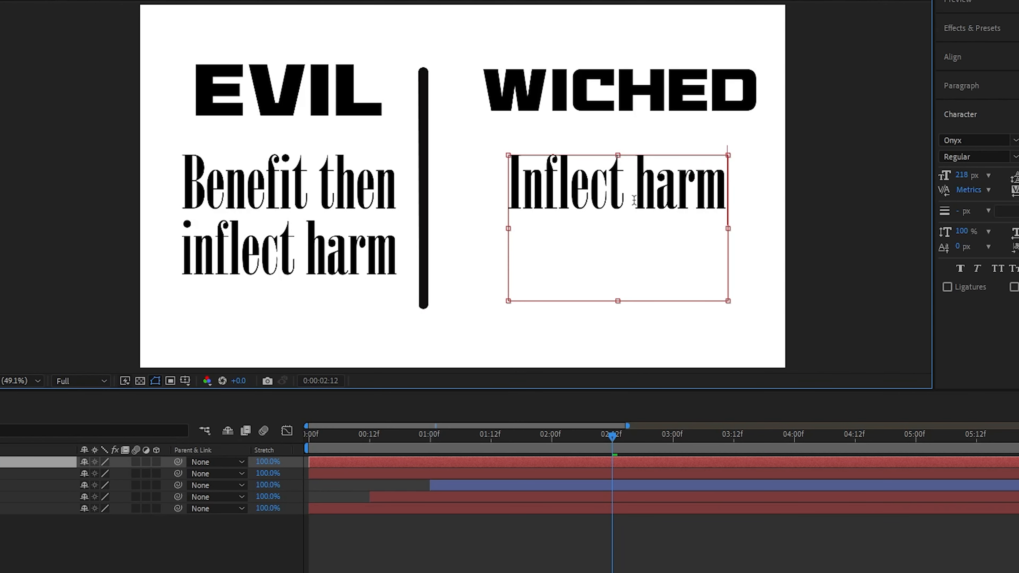
pyautogui.press('Return')
pyautogui.write('benefit or')
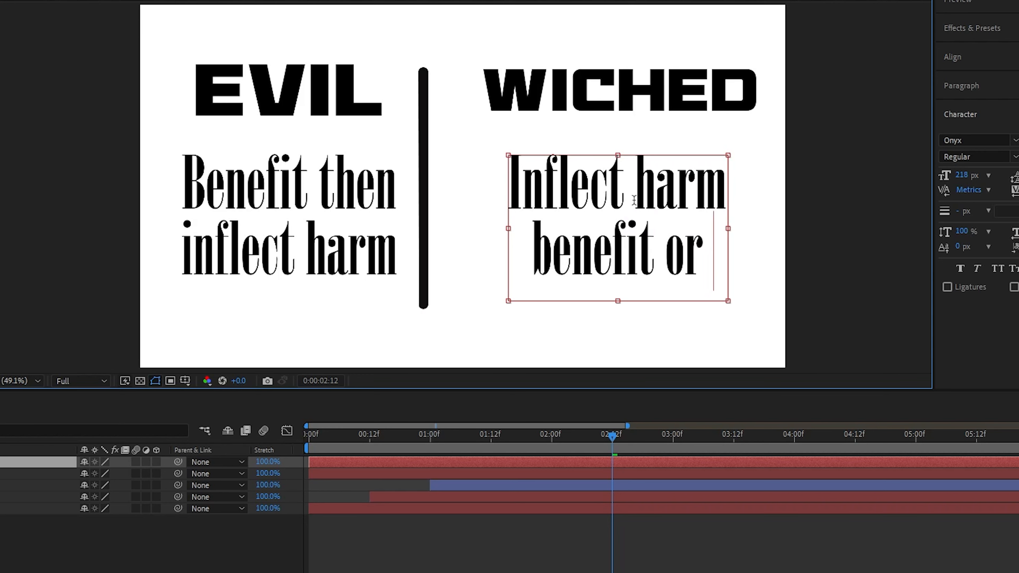
pyautogui.moveTo(738, 227); pyautogui.dragTo(759, 227)
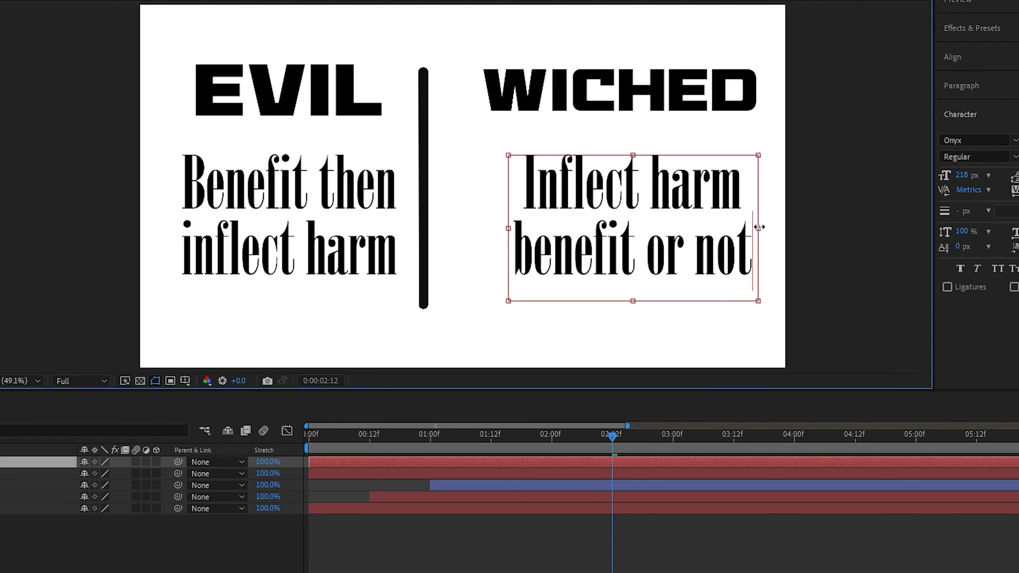
pyautogui.press('Escape')
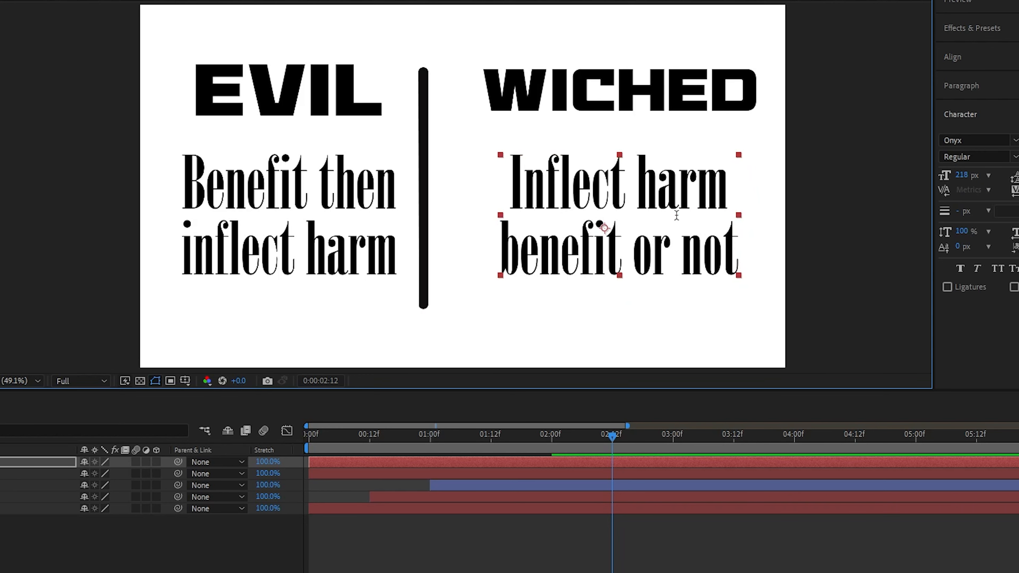
# Nudge the new description to the right, and shift it together with WICHED back toward the divider.
pyautogui.hotkey('shift', 'Right')
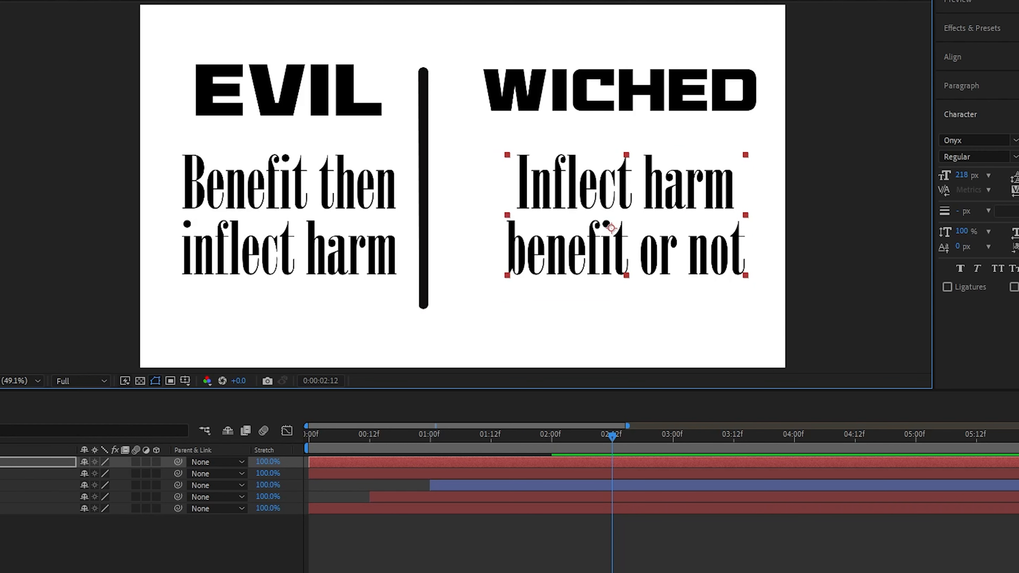
pyautogui.keyDown('shift'); pyautogui.click(536, 97); pyautogui.keyUp('shift')
pyautogui.hotkey('shift', 'Left')
pyautogui.hotkey('shift', 'Left')
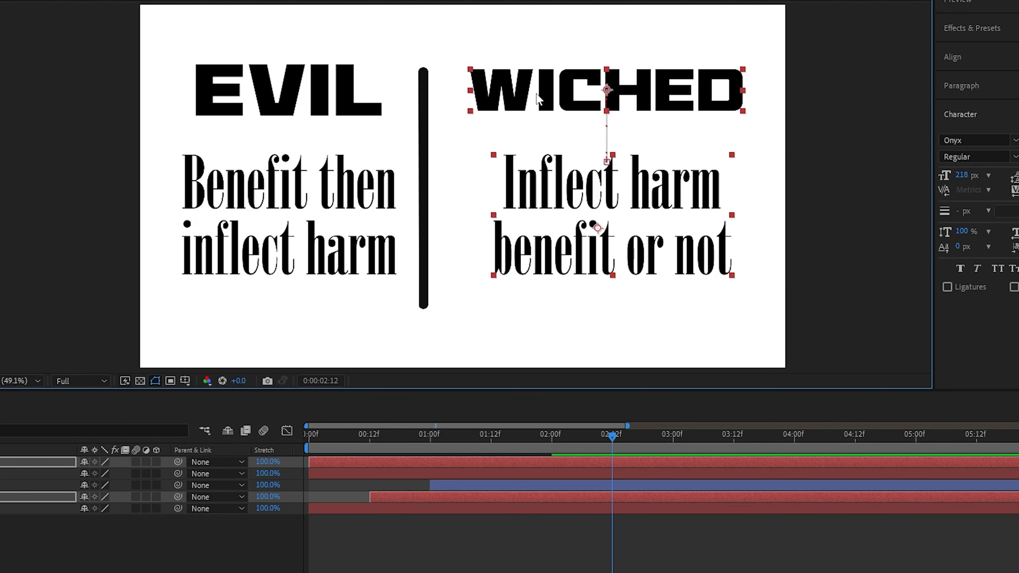
pyautogui.click(883, 197)
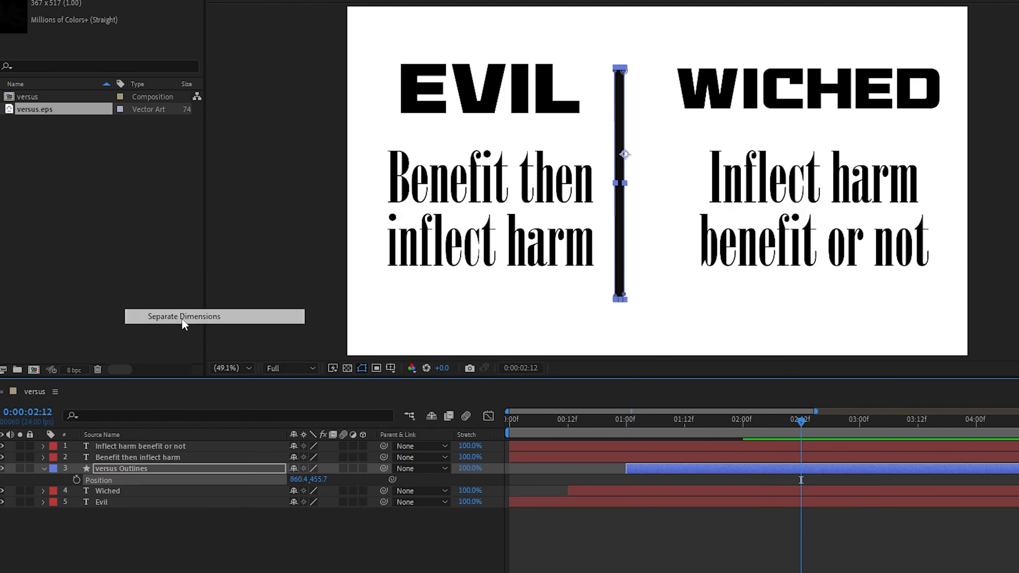
# Keyframe the versus Outlines X Position at 1:12 and 2:00, moving the divider right to 880.4 at 2:00.
pyautogui.click(43, 325)
pyautogui.moveTo(611, 434); pyautogui.dragTo(541, 437)
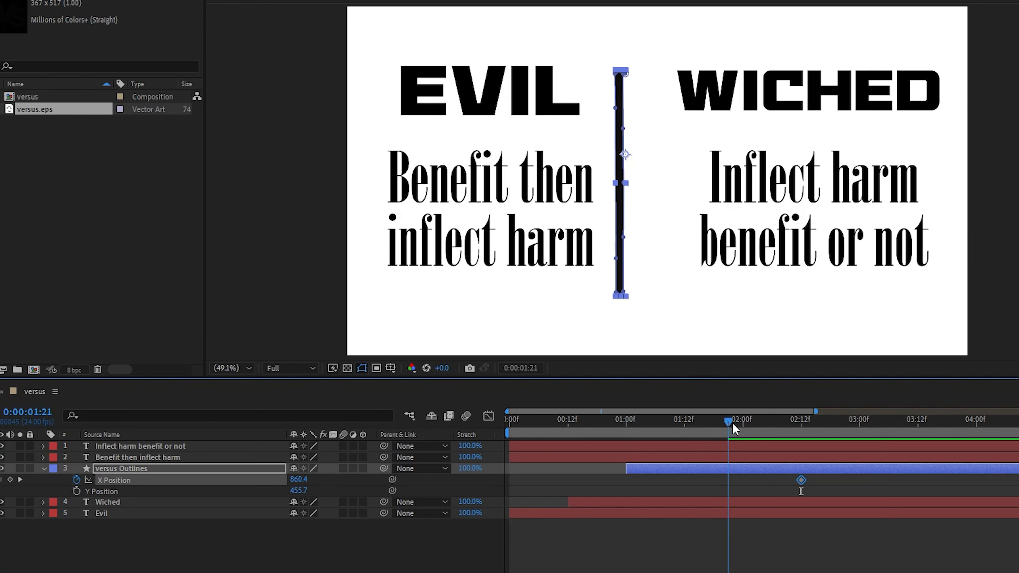
pyautogui.moveTo(801, 480); pyautogui.dragTo(743, 481)
pyautogui.click(684, 420)
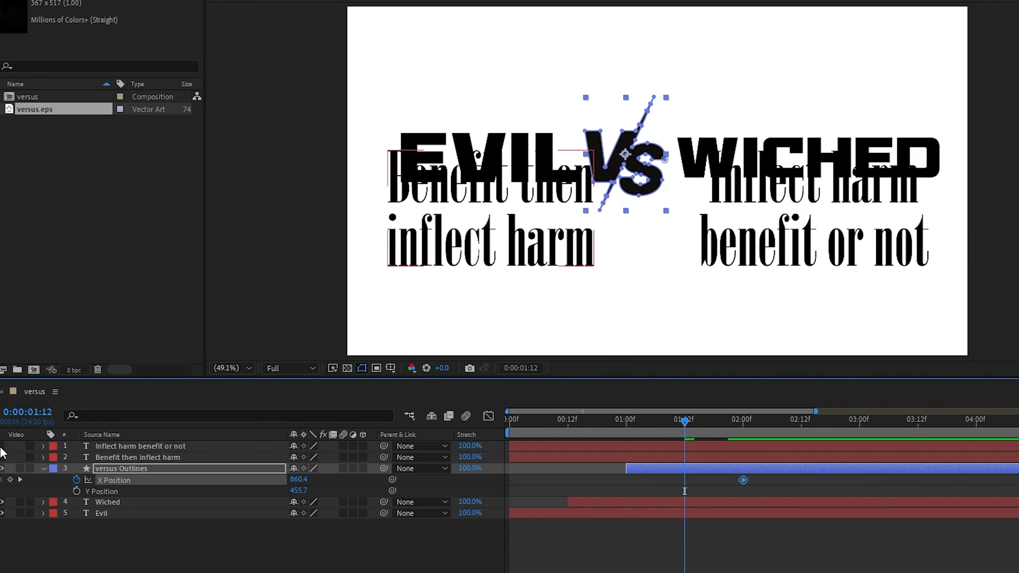
pyautogui.click(743, 423)
pyautogui.moveTo(743, 480); pyautogui.dragTo(798, 503)
pyautogui.click(684, 421)
pyautogui.click(743, 423)
pyautogui.click(618, 244)
pyautogui.hotkey('shift', 'Right')
pyautogui.hotkey('shift', 'Right')
# Apply Easy Ease to the divider's X Position keyframes and reshape their speed graph.
pyautogui.press('F9')
pyautogui.click(489, 416)
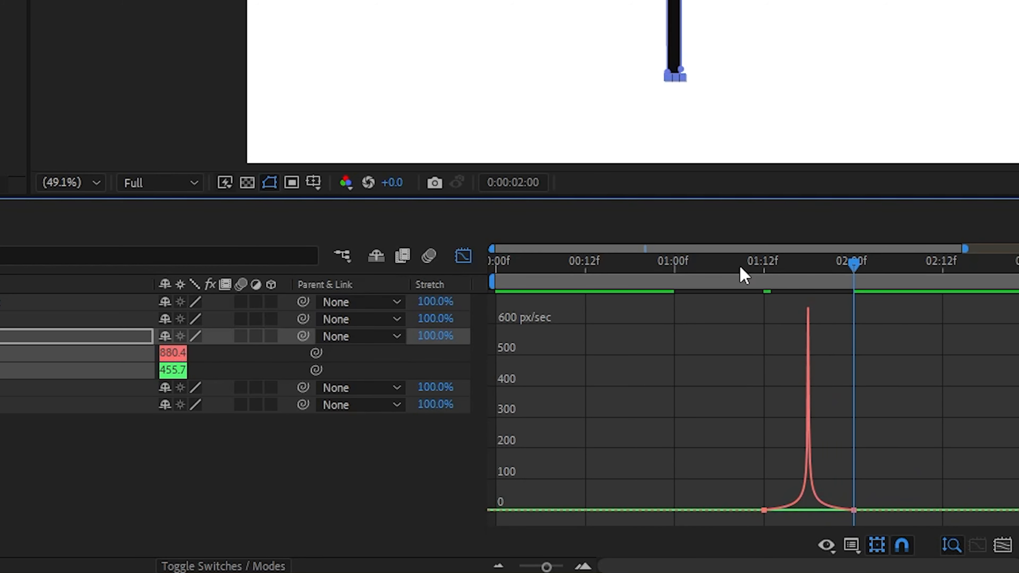
pyautogui.moveTo(741, 267); pyautogui.dragTo(853, 267)
pyautogui.click(462, 258)
# Shift both description layers to start at 2:12 and turn their visibility back on.
pyautogui.moveTo(638, 410); pyautogui.dragTo(654, 411)
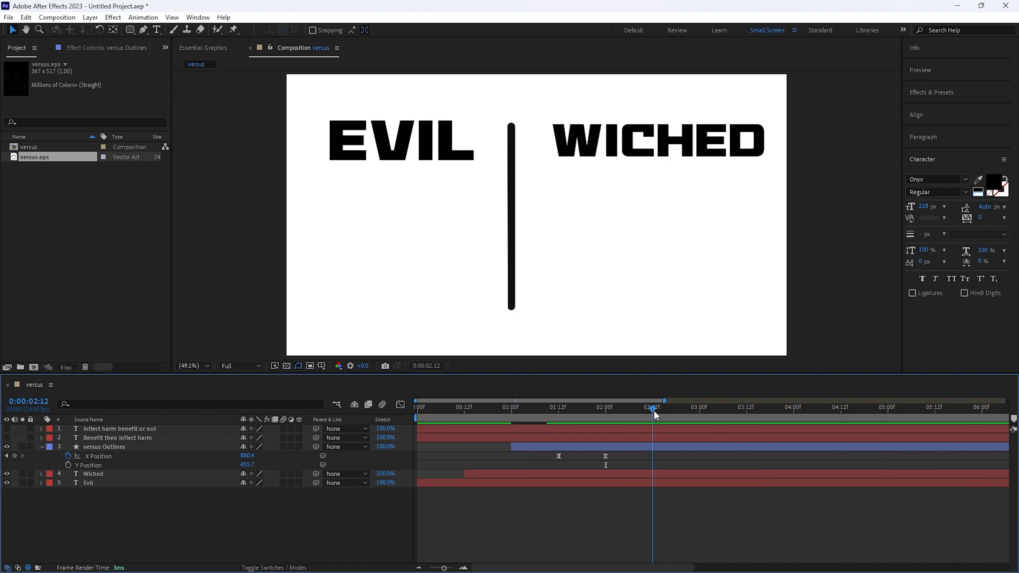
pyautogui.click(486, 431)
pyautogui.keyDown('shift'); pyautogui.click(483, 438); pyautogui.keyUp('shift')
pyautogui.moveTo(483, 437); pyautogui.dragTo(680, 443)
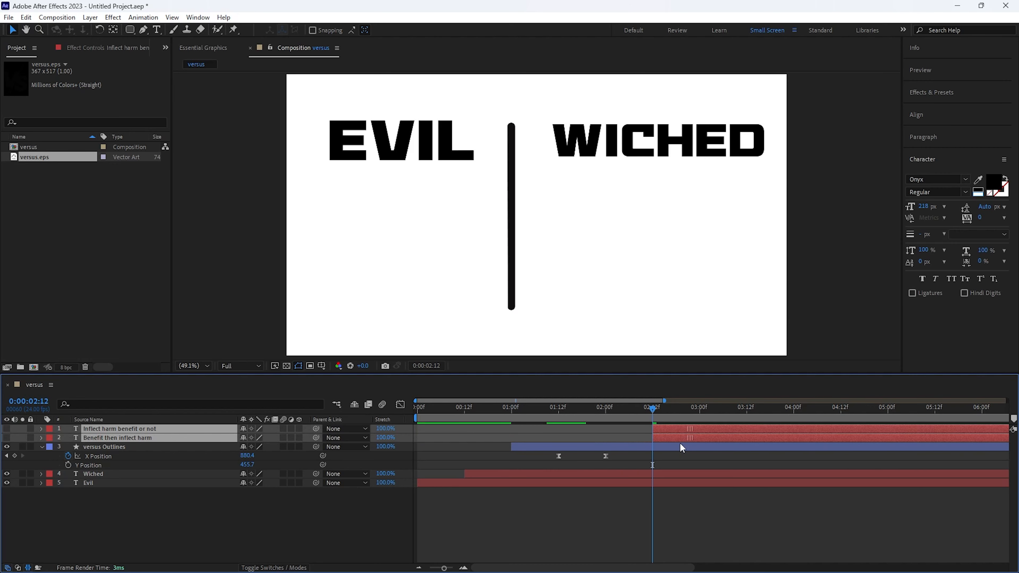
pyautogui.click(6, 428)
pyautogui.click(6, 438)
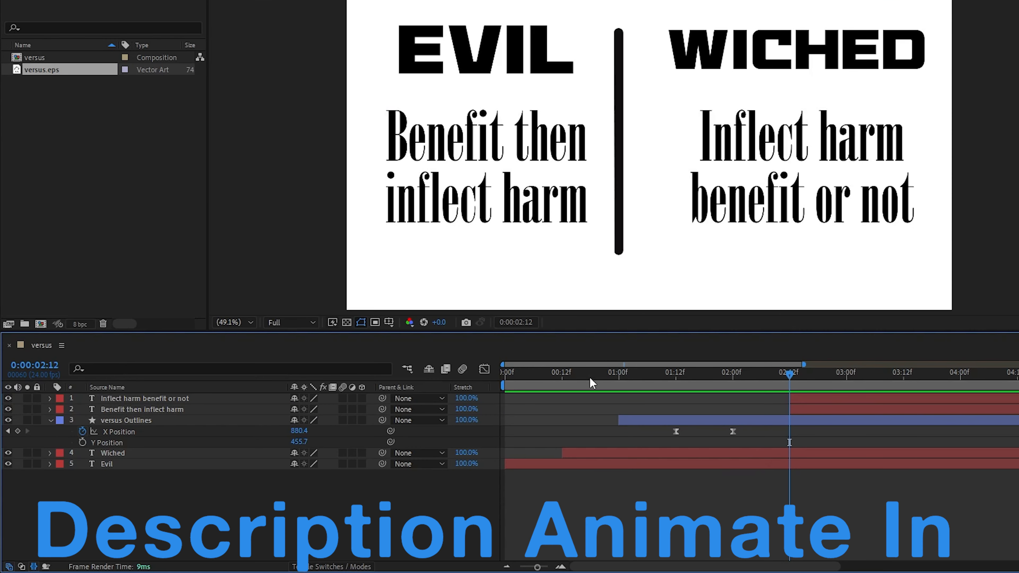
# Add an Opacity text animator to the "Benefit then inflect harm" layer and set its Opacity to 0%.
pyautogui.click(544, 151)
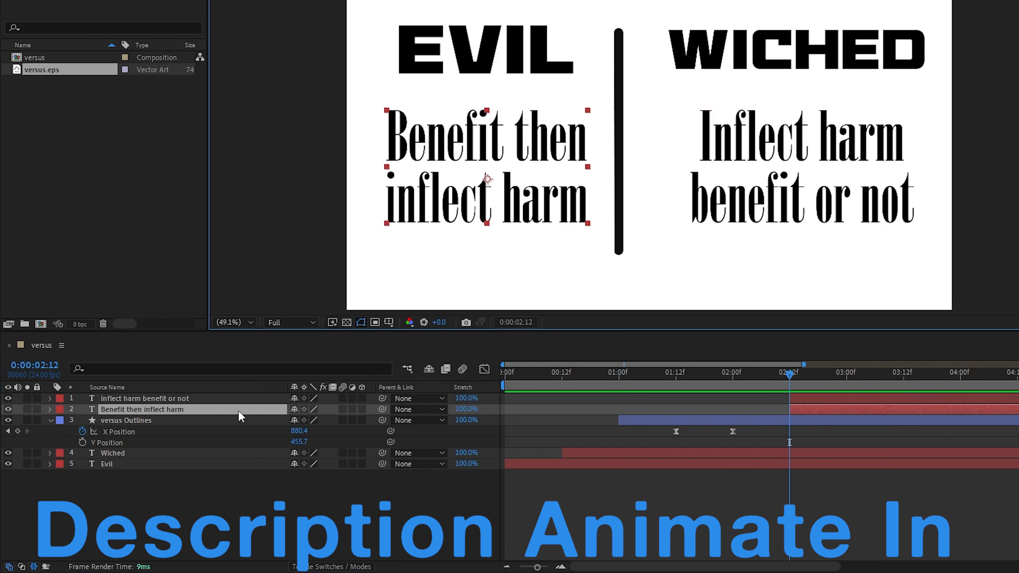
pyautogui.click(50, 409)
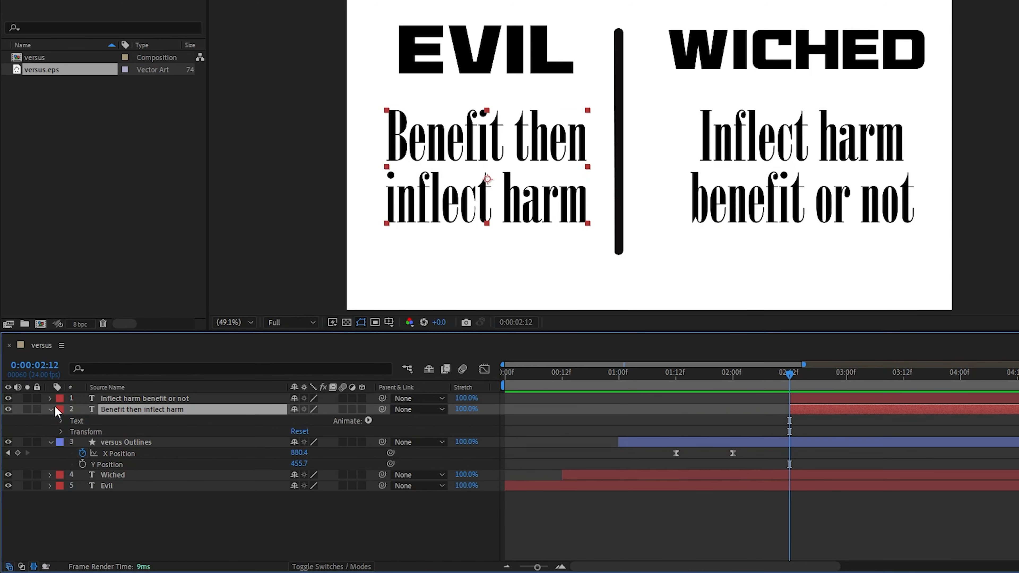
pyautogui.click(368, 421)
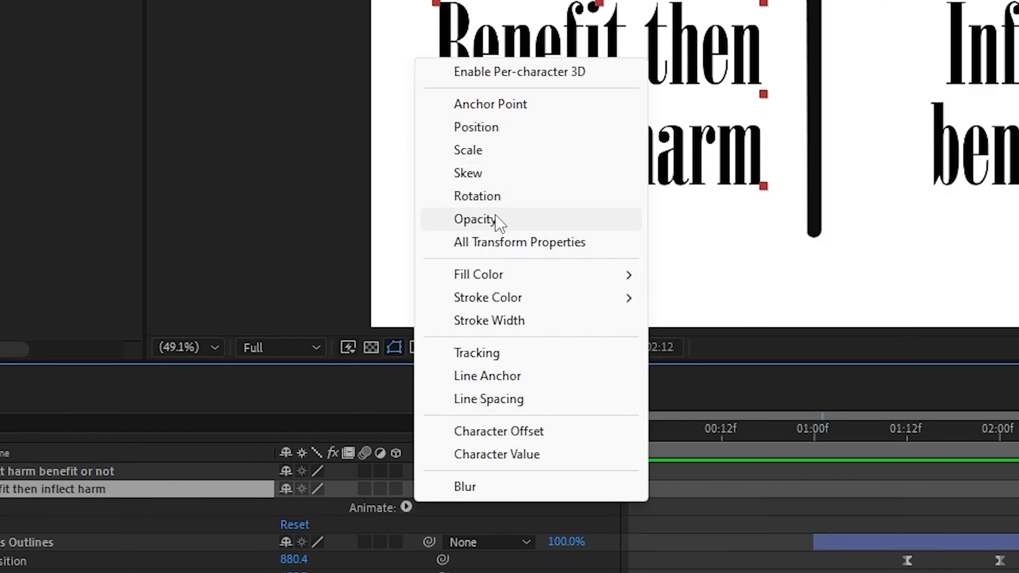
pyautogui.click(497, 220)
pyautogui.moveTo(653, 382); pyautogui.dragTo(260, 395)
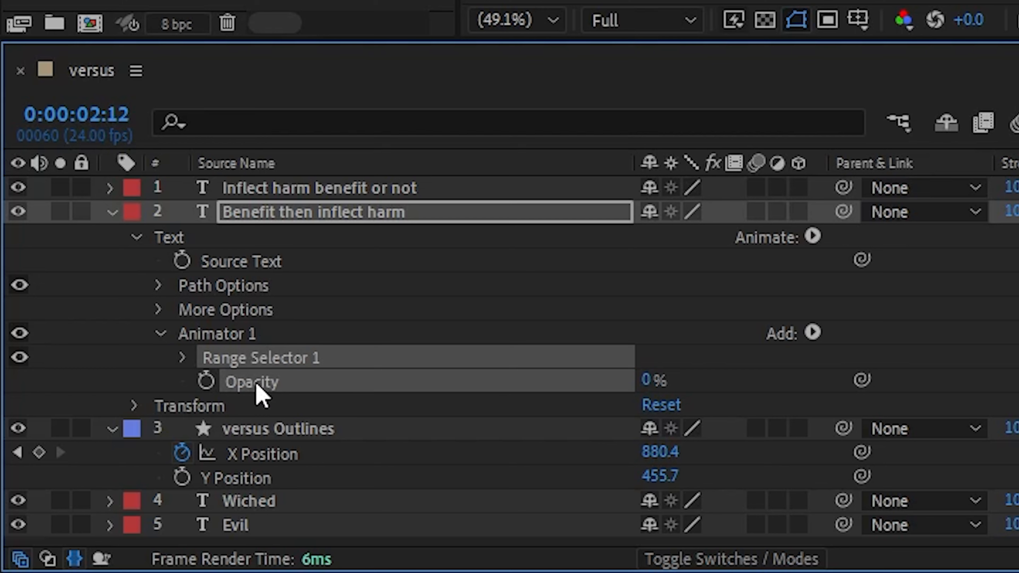
# Set the animator's Range Selector 1 advanced options to Units Index and Based On Words.
pyautogui.click(183, 357)
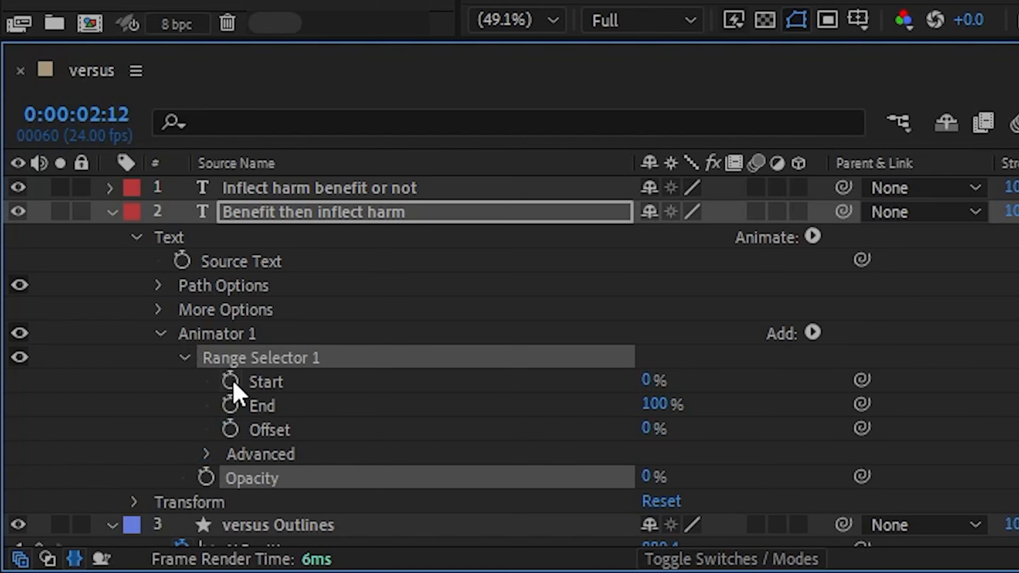
pyautogui.click(206, 454)
pyautogui.scroll(-3, 221, 458)
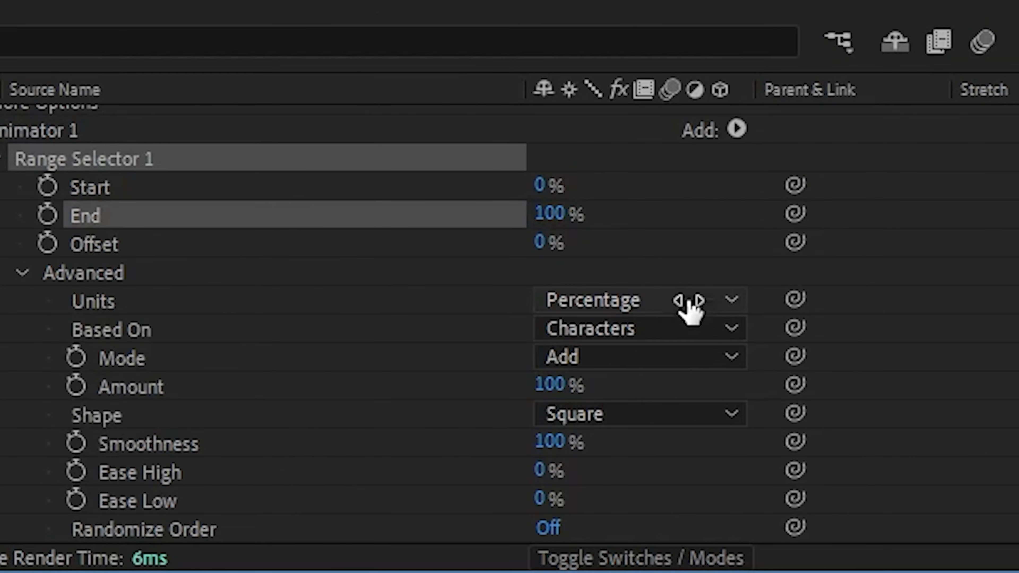
pyautogui.click(689, 307)
pyautogui.click(653, 377)
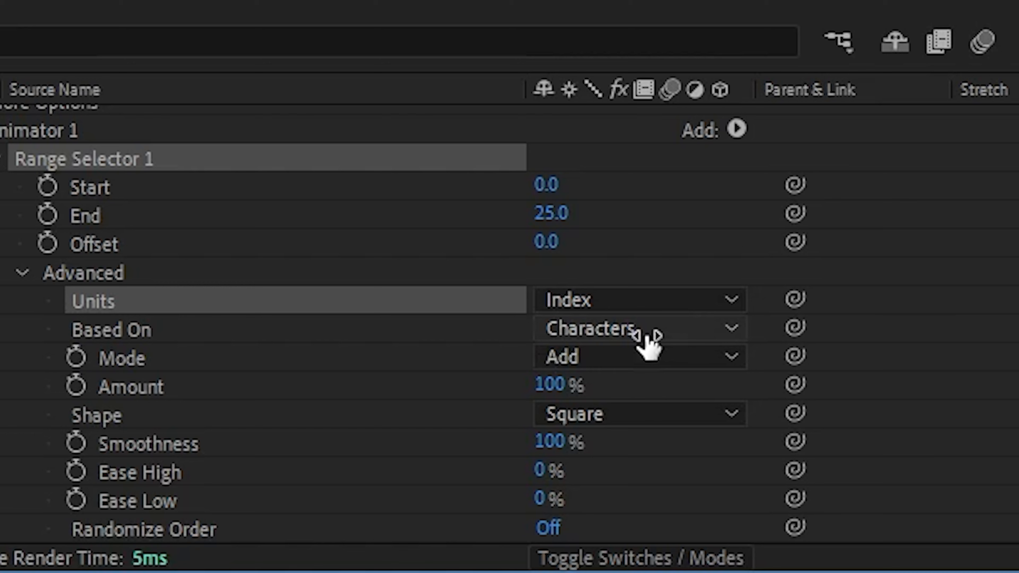
pyautogui.click(646, 337)
pyautogui.click(632, 439)
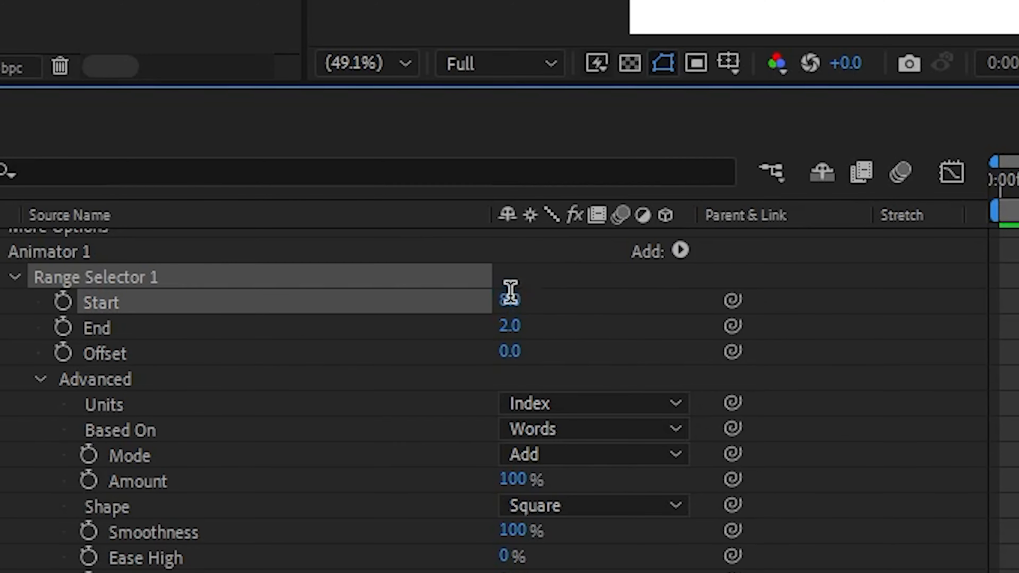
# Set the range selector's Start to 4 and lower its End to 1.2 to test the word fade.
pyautogui.click(510, 297)
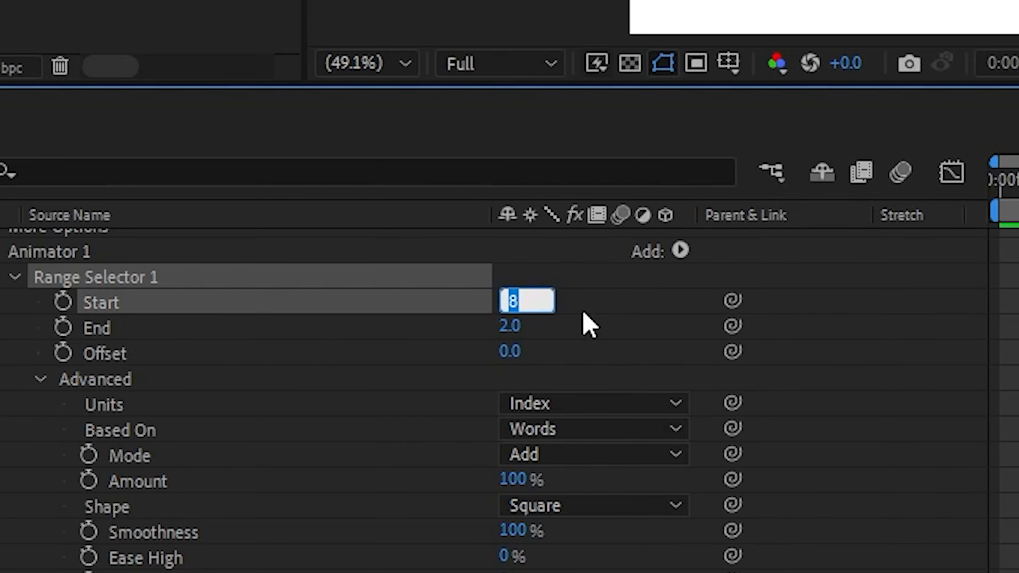
pyautogui.write('4')
pyautogui.press('Return')
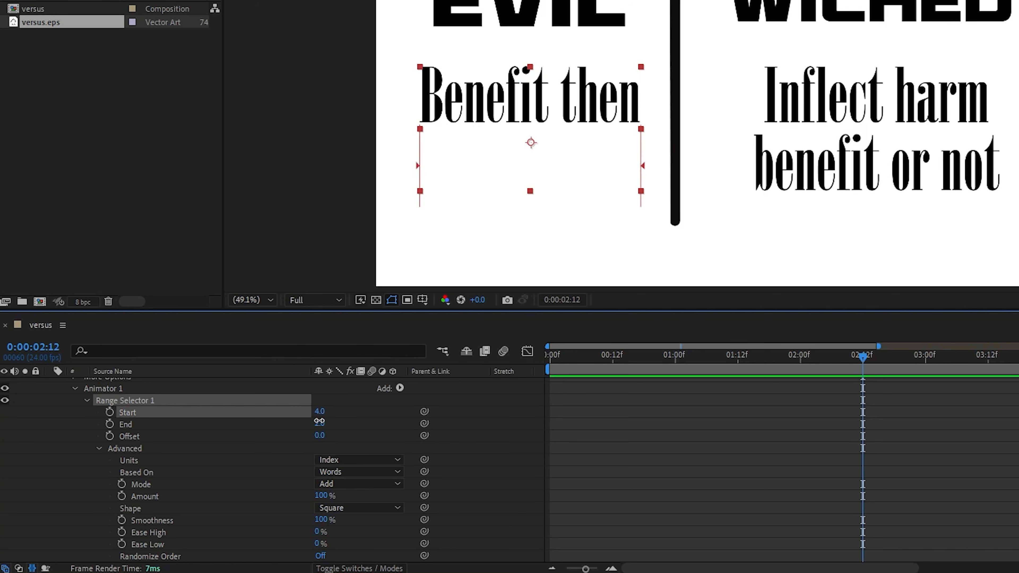
pyautogui.moveTo(319, 421); pyautogui.dragTo(319, 423)
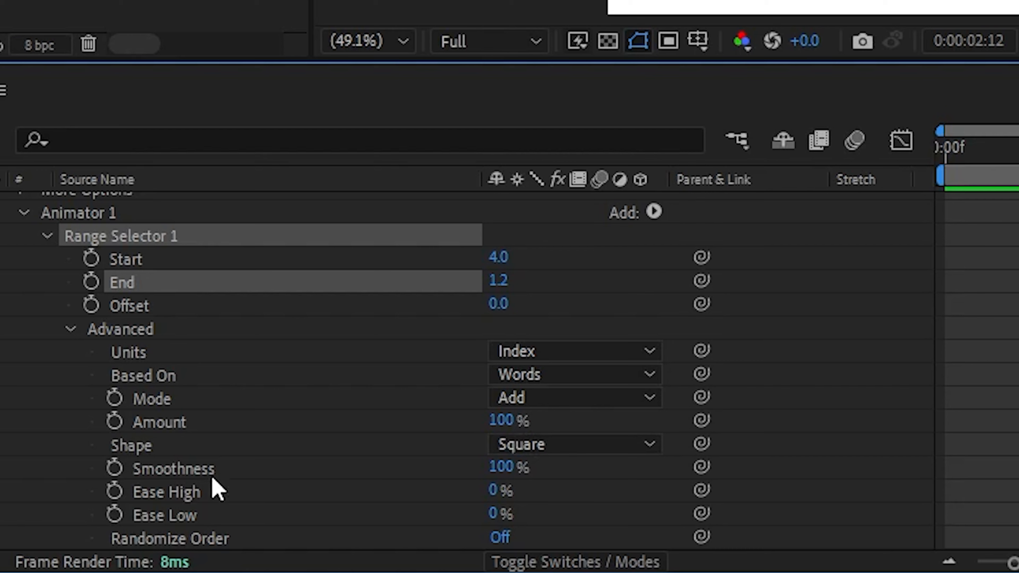
# Set the range selector's Smoothness to 0% and its End to 4.
pyautogui.click(186, 520)
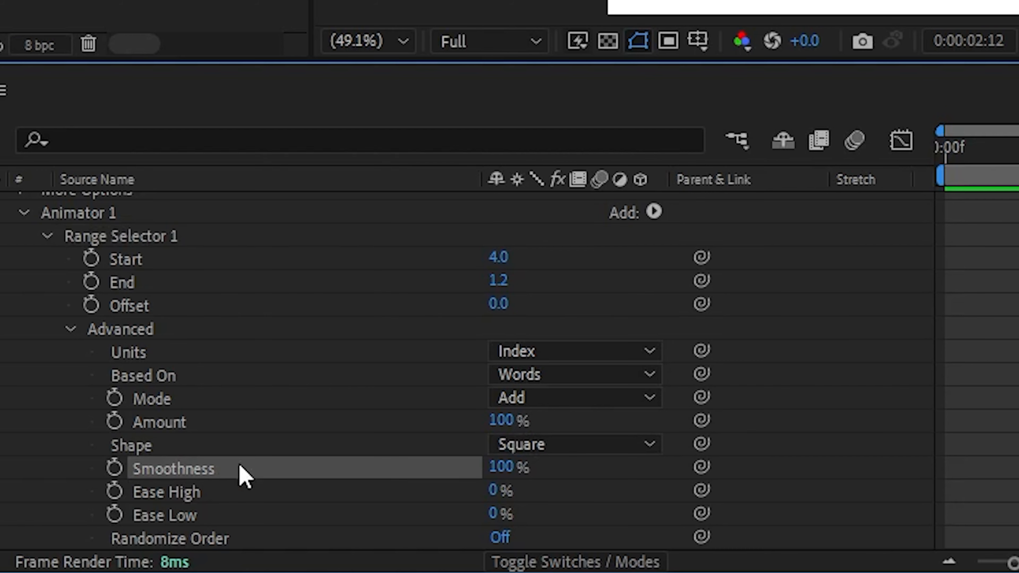
pyautogui.moveTo(526, 469); pyautogui.dragTo(275, 469)
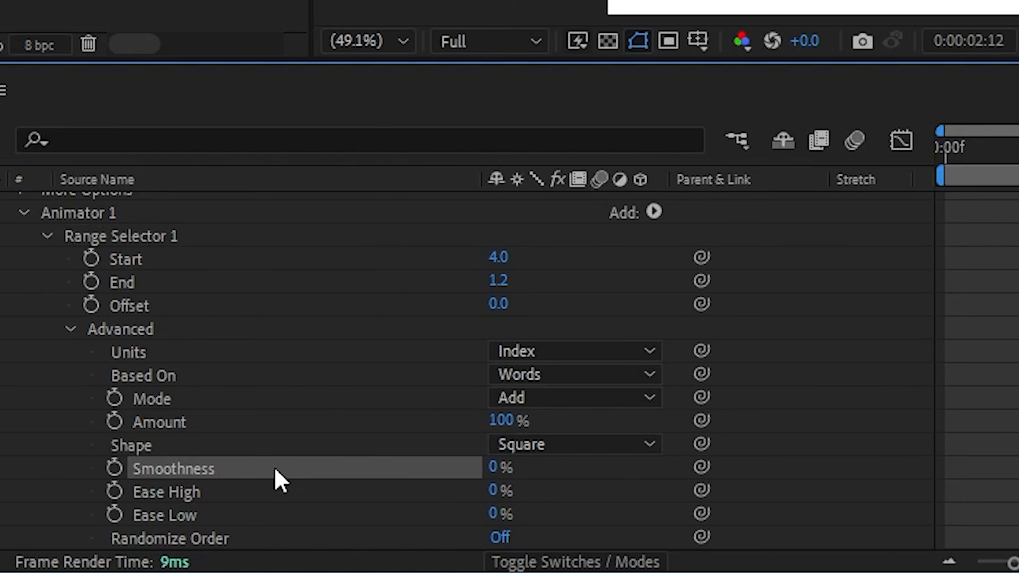
pyautogui.moveTo(329, 423)
pyautogui.mouseDown()
pyautogui.moveTo(307, 422)
pyautogui.moveTo(333, 424)
pyautogui.mouseUp()
pyautogui.click(333, 422)
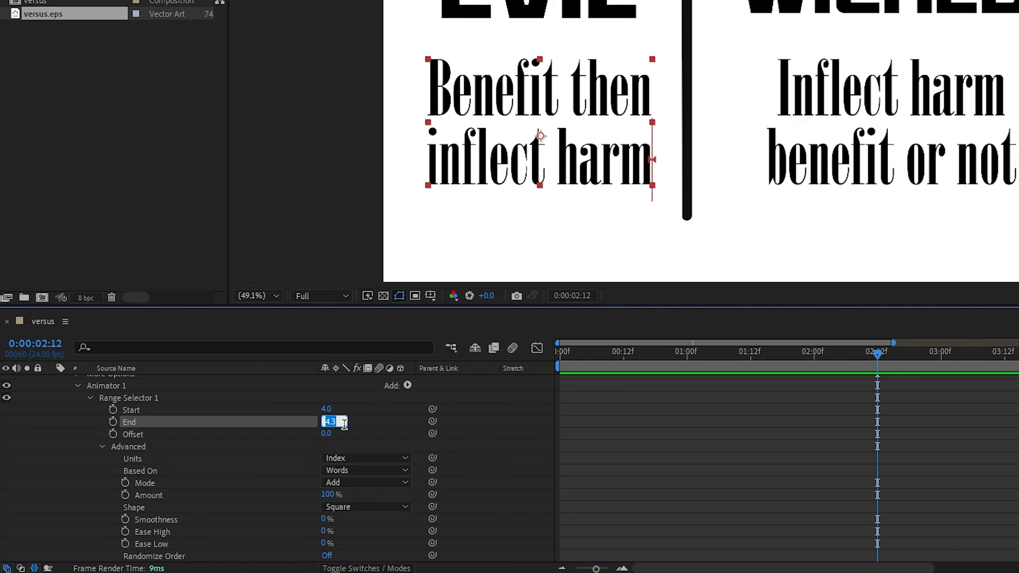
pyautogui.write('4')
pyautogui.press('Return')
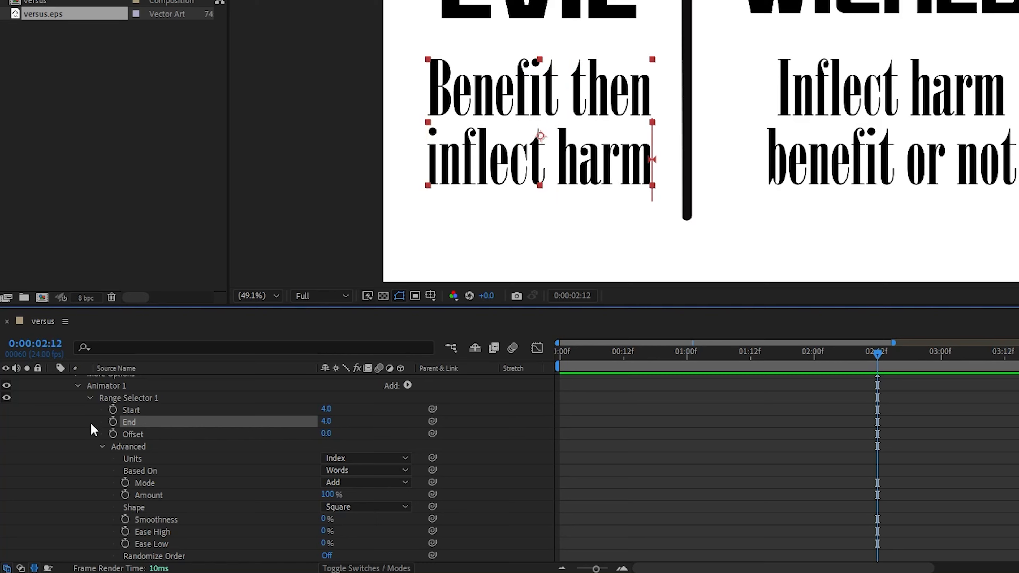
# Keyframe the range selector's End, moving its 4.0 keyframe to 3:12 and setting End to 0 at 2:12.
pyautogui.click(113, 421)
pyautogui.scroll(3, 641, 445)
pyautogui.click(133, 407)
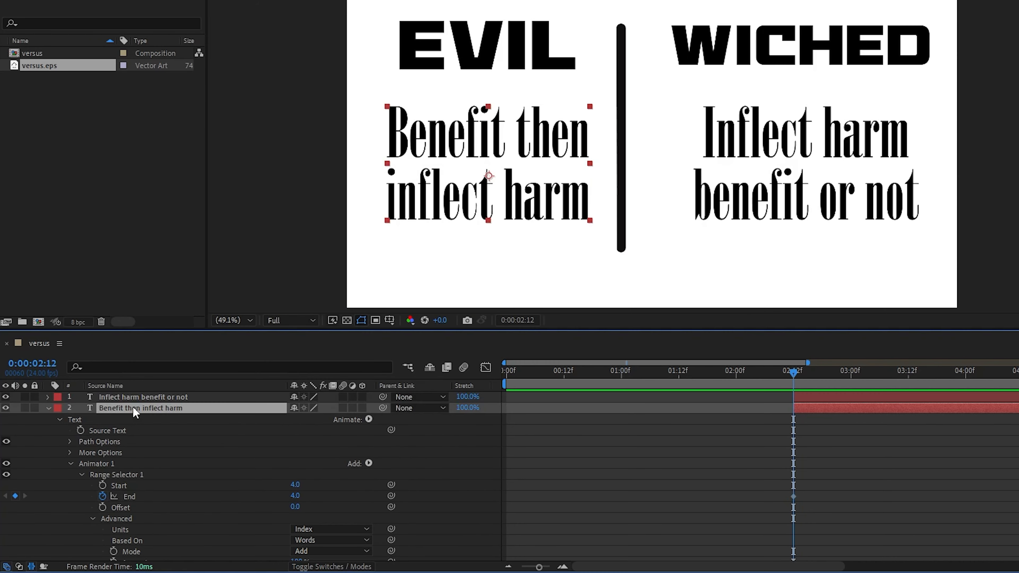
pyautogui.press('u')
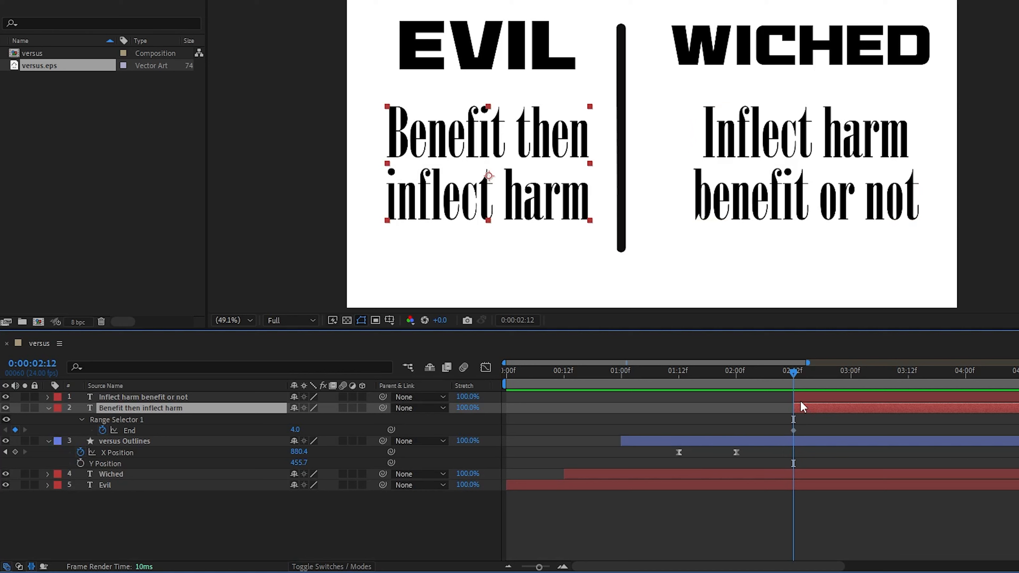
pyautogui.moveTo(793, 373); pyautogui.dragTo(908, 379)
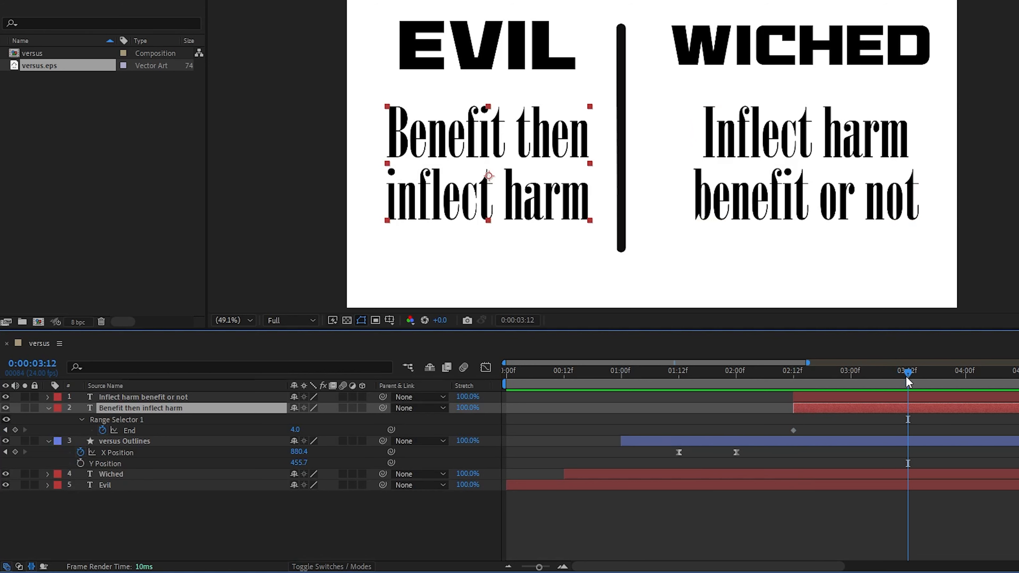
pyautogui.moveTo(794, 431); pyautogui.dragTo(908, 434)
pyautogui.click(793, 371)
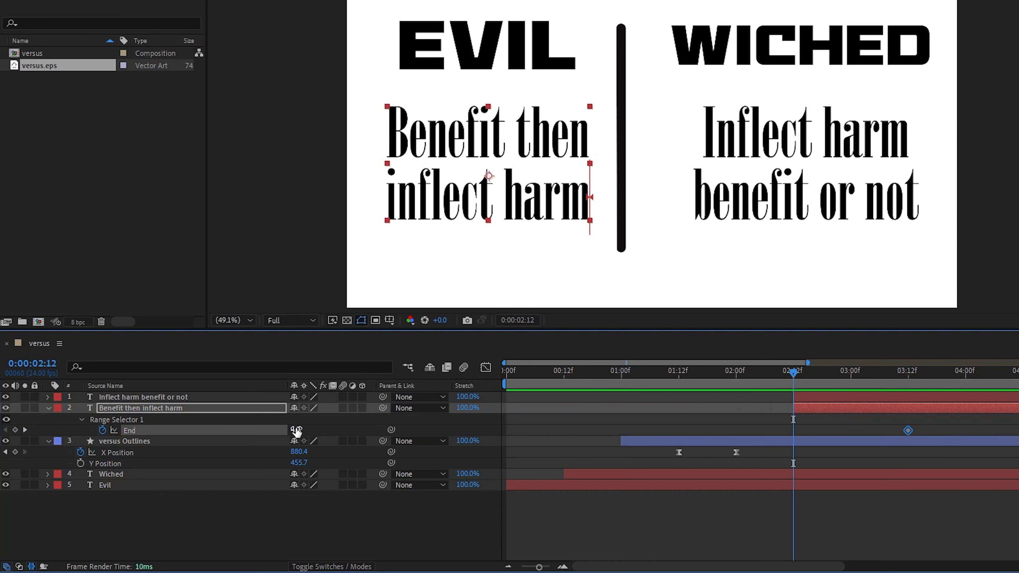
pyautogui.moveTo(296, 429); pyautogui.dragTo(285, 431)
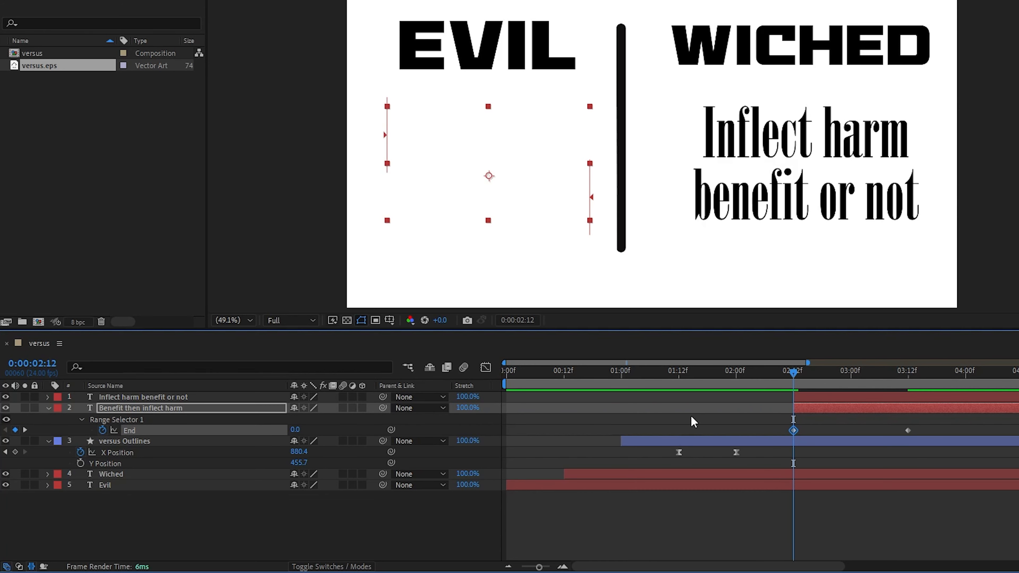
# Add an intermediate End keyframe at about 3:03 and preview the word-by-word reveal from 2:12.
pyautogui.moveTo(794, 377); pyautogui.dragTo(872, 383)
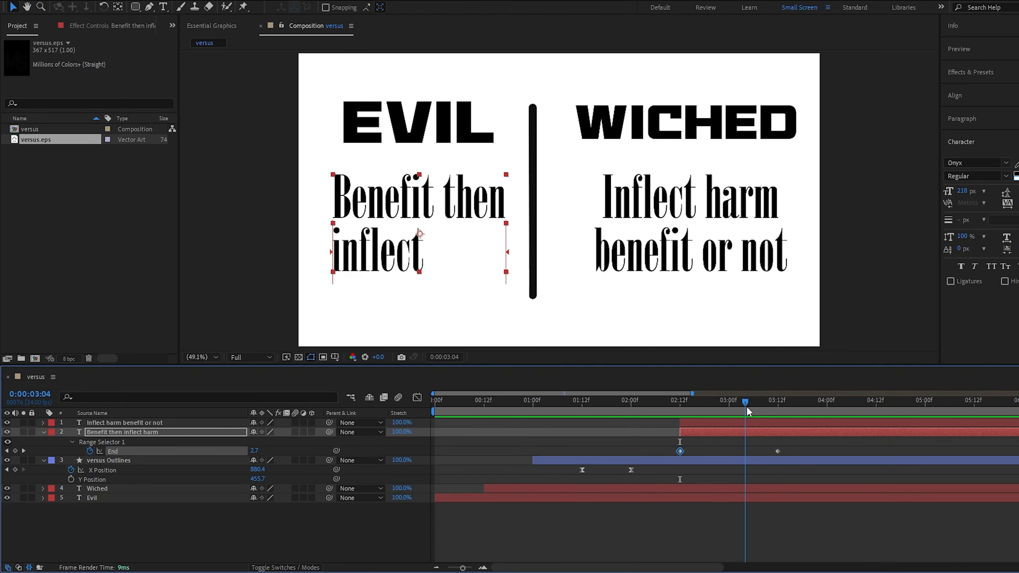
pyautogui.moveTo(746, 407); pyautogui.dragTo(742, 407)
pyautogui.moveTo(254, 451); pyautogui.dragTo(251, 451)
pyautogui.click(678, 399)
pyautogui.press('space')
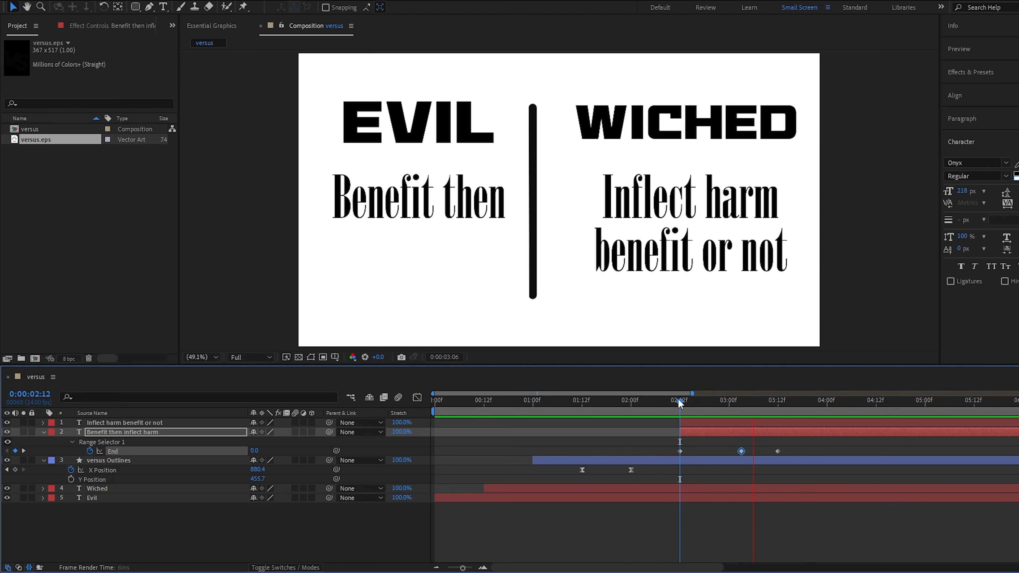
# Move the range selector's last two End keyframes to 3:12 and about 3:21, and preview the reveal.
pyautogui.press('space')
pyautogui.moveTo(735, 445); pyautogui.dragTo(778, 451)
pyautogui.press('k')
pyautogui.moveTo(777, 401); pyautogui.dragTo(664, 402)
pyautogui.press('space')
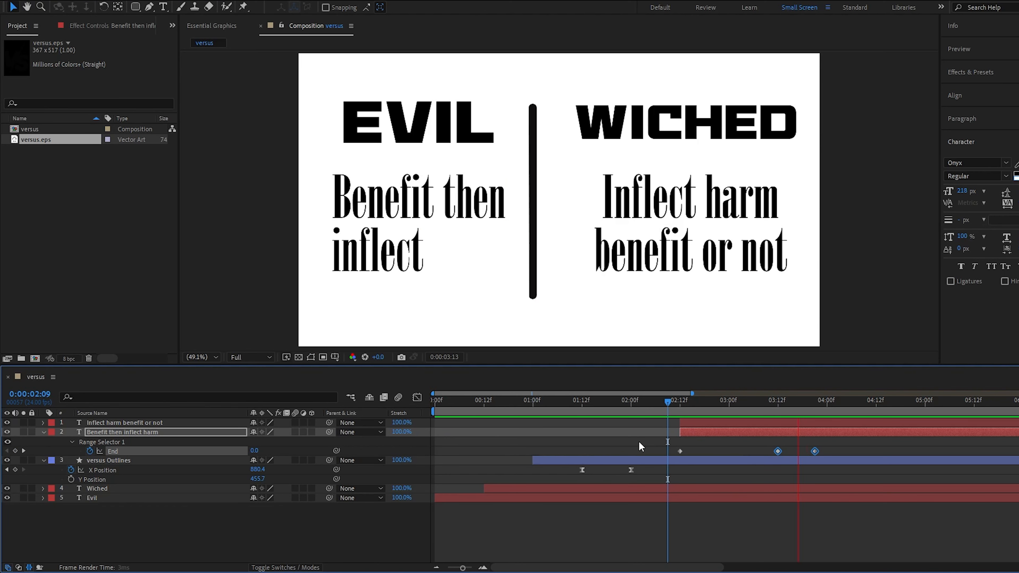
# Retime the last two End keyframes of "Benefit then inflect harm" to about 3:15 and 4:03, previewing the word reveal.
pyautogui.press('space')
pyautogui.press('j')
pyautogui.click(827, 445)
pyautogui.moveTo(814, 451); pyautogui.dragTo(827, 451)
pyautogui.moveTo(814, 402); pyautogui.dragTo(778, 405)
pyautogui.press('space')
pyautogui.press('space')
pyautogui.moveTo(768, 446); pyautogui.dragTo(833, 456)
pyautogui.moveTo(827, 451); pyautogui.dragTo(839, 451)
pyautogui.press('space')
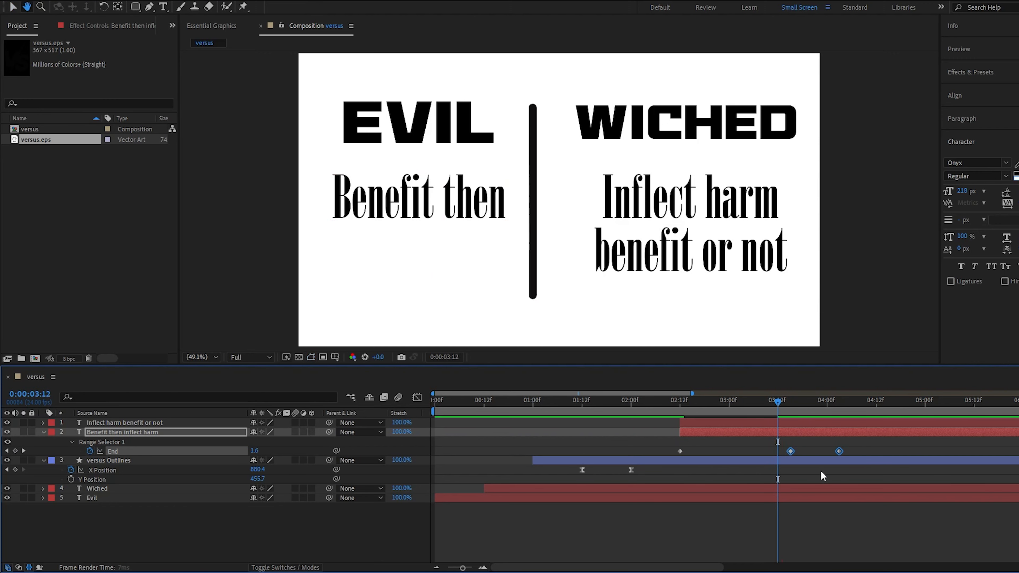
pyautogui.press('space')
# Copy Animator 1 from the "Benefit then inflect harm" layer onto the "Inflect harm benefit or not" layer.
pyautogui.hscroll(2, 762, 445)
pyautogui.click(703, 422)
pyautogui.click(44, 433)
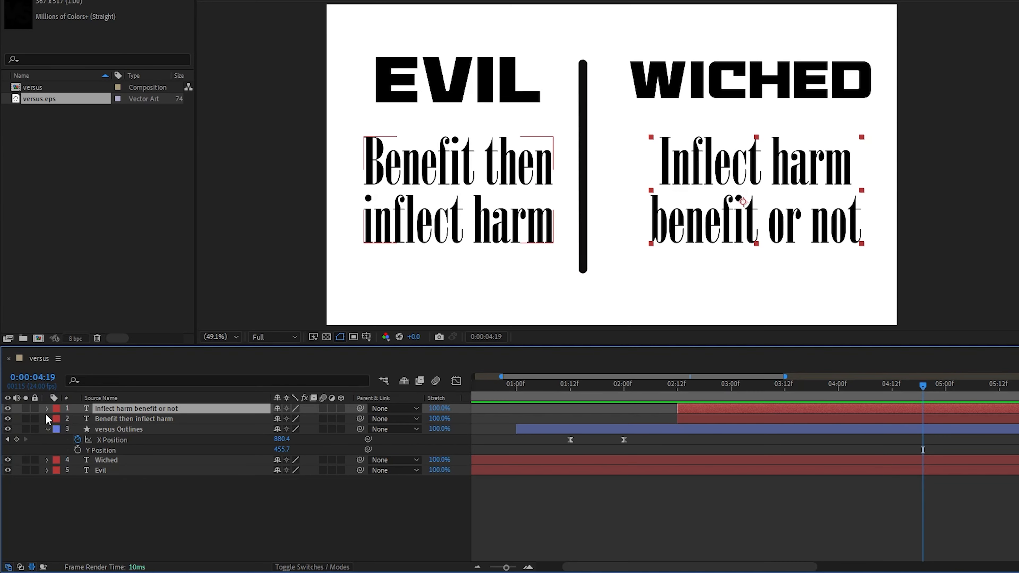
pyautogui.click(44, 432)
pyautogui.click(108, 472)
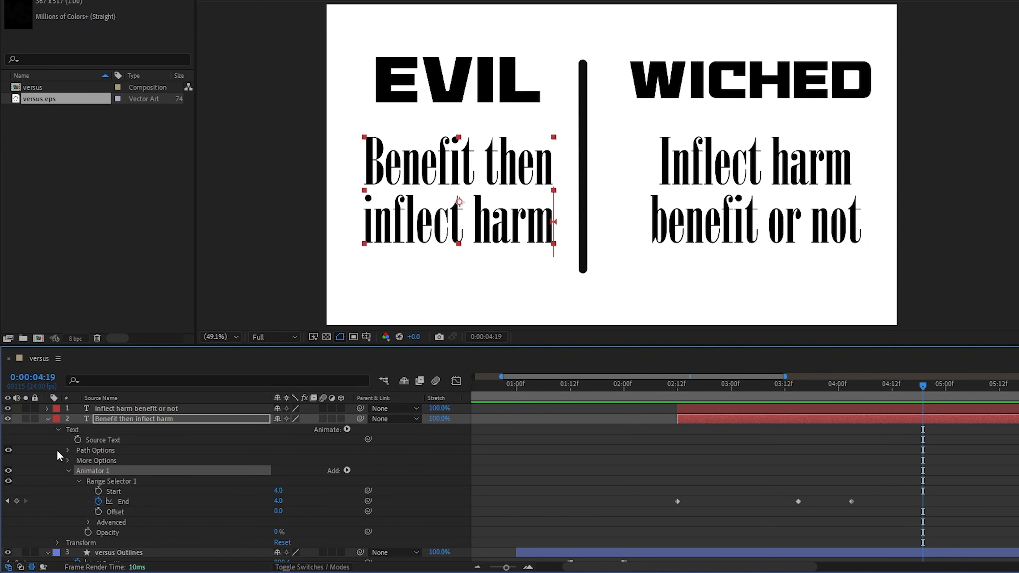
pyautogui.click(48, 419)
pyautogui.click(47, 409)
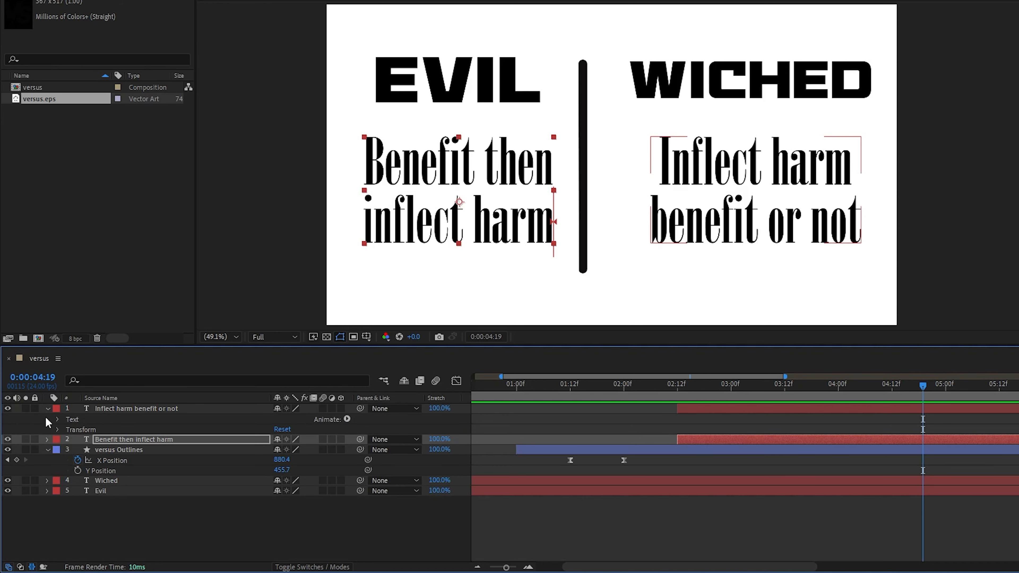
pyautogui.click(57, 420)
pyautogui.click(91, 421)
pyautogui.hotkey('ctrl', 'v')
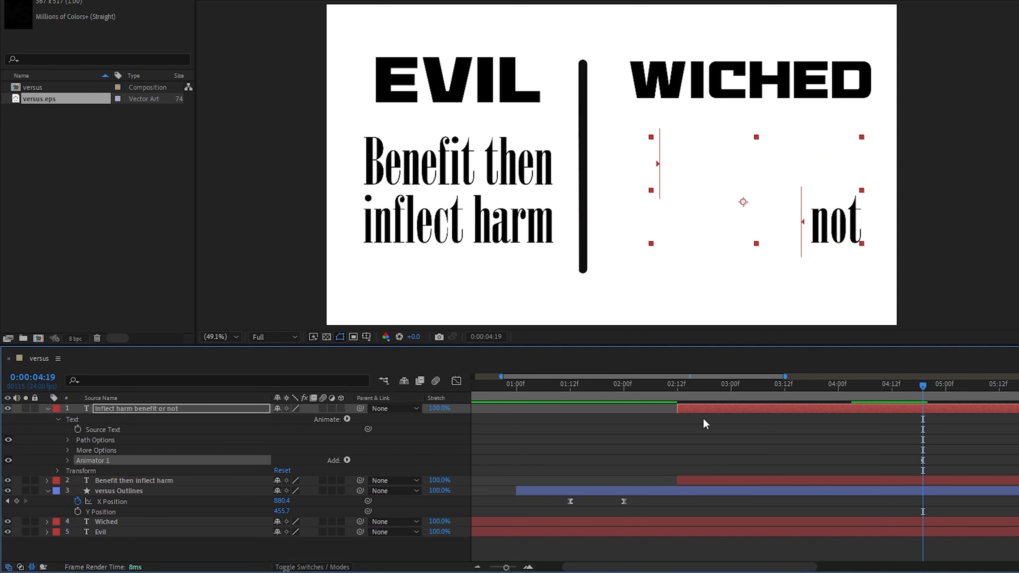
# Reveal the pasted End keyframes and start the "Inflect harm benefit or not" layer at 4:12, with keyframes at 4:12, about 5:15 and 6:03.
pyautogui.press('u')
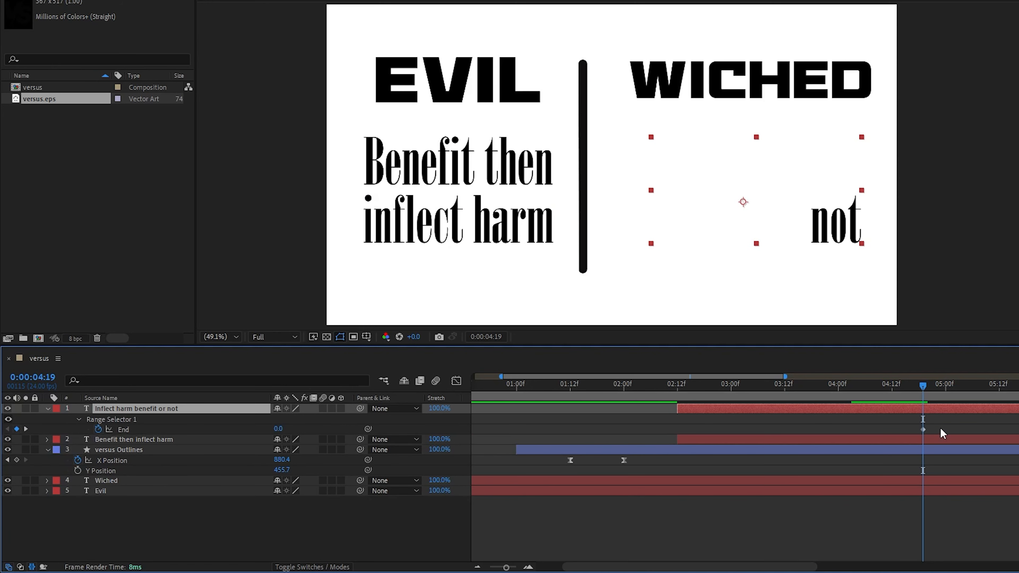
pyautogui.moveTo(908, 423); pyautogui.dragTo(677, 431)
pyautogui.moveTo(687, 409); pyautogui.dragTo(946, 410)
pyautogui.click(855, 389)
pyautogui.moveTo(795, 400); pyautogui.dragTo(829, 400)
pyautogui.moveTo(916, 419); pyautogui.dragTo(993, 402)
# Set the copied range selector's Start and its final End keyframe to 5, and preview from 4:10.
pyautogui.click(63, 429)
pyautogui.click(63, 429)
pyautogui.click(251, 438)
pyautogui.write('5')
pyautogui.press('Return')
pyautogui.click(252, 447)
pyautogui.write('5')
pyautogui.press('Return')
pyautogui.click(821, 399)
pyautogui.press('space')
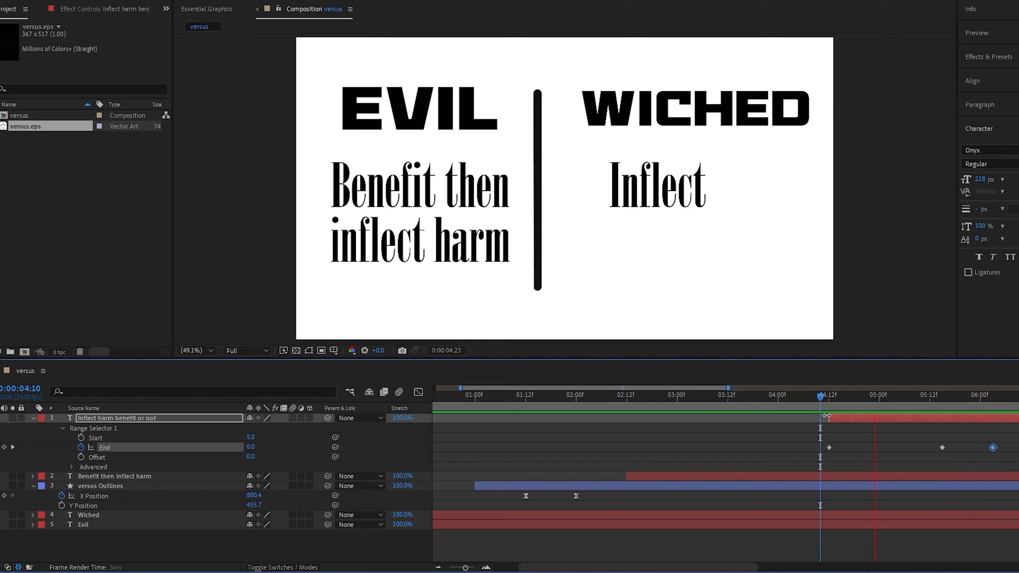
# Set the middle End keyframe at 5:15 to 2.2 and preview the second description.
pyautogui.moveTo(821, 398); pyautogui.dragTo(942, 399)
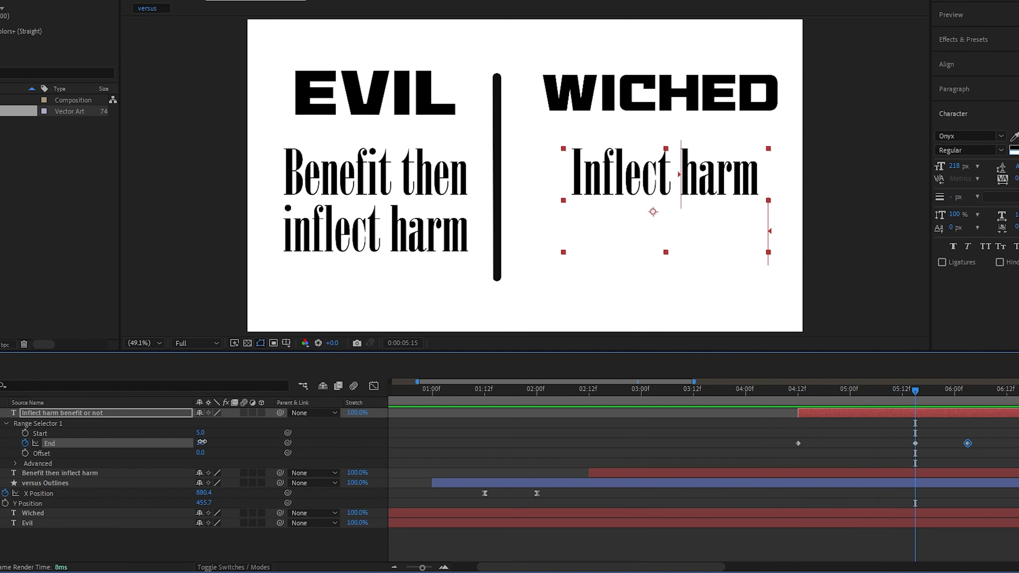
pyautogui.moveTo(202, 441); pyautogui.dragTo(204, 441)
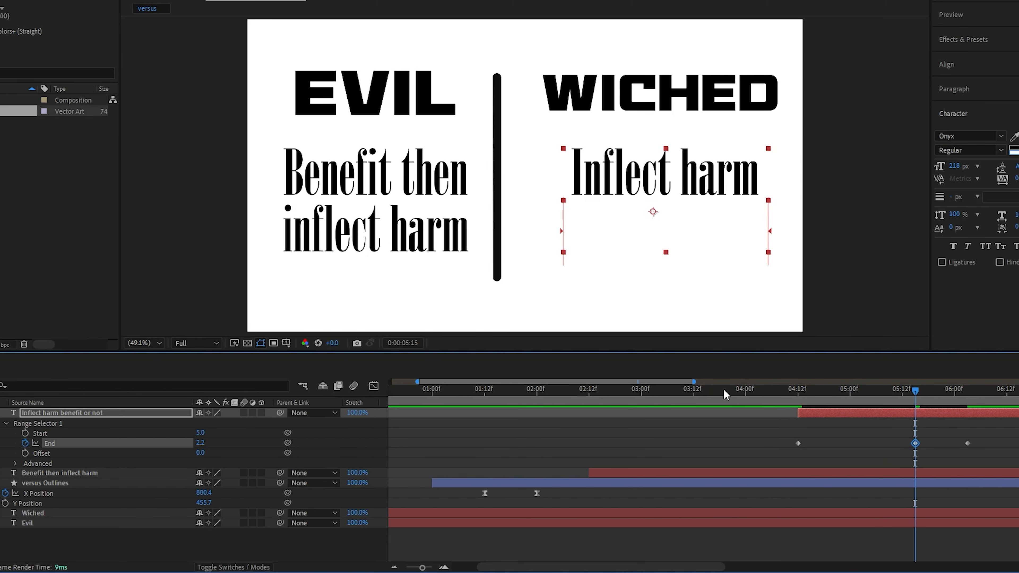
pyautogui.click(789, 396)
pyautogui.press('space')
# Trim the ends of all five layers to 7:00.
pyautogui.moveTo(928, 393); pyautogui.dragTo(1006, 395)
pyautogui.moveTo(1010, 454); pyautogui.dragTo(897, 454)
pyautogui.click(945, 396)
pyautogui.click(940, 435)
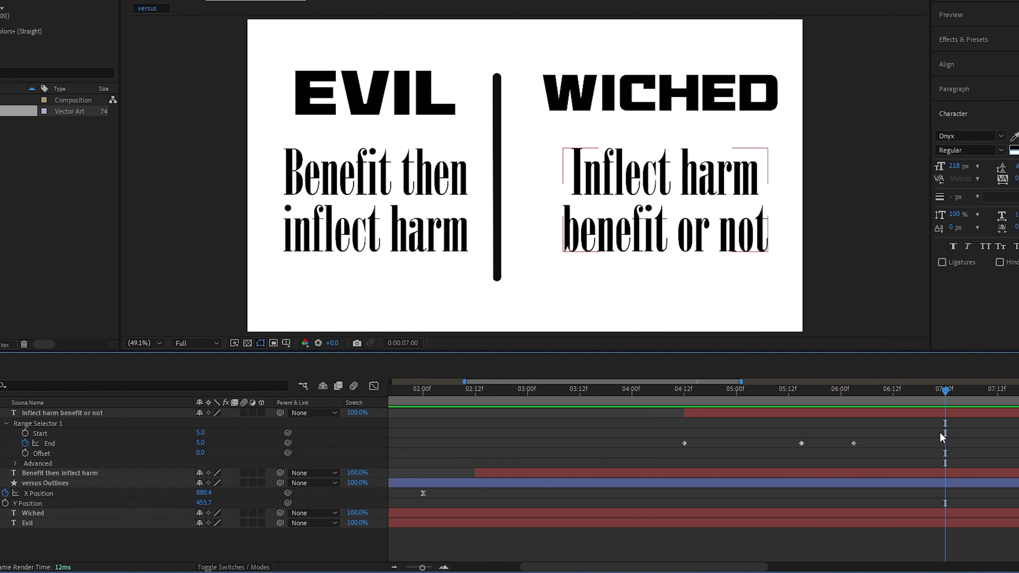
pyautogui.hotkey('ctrl', 'a')
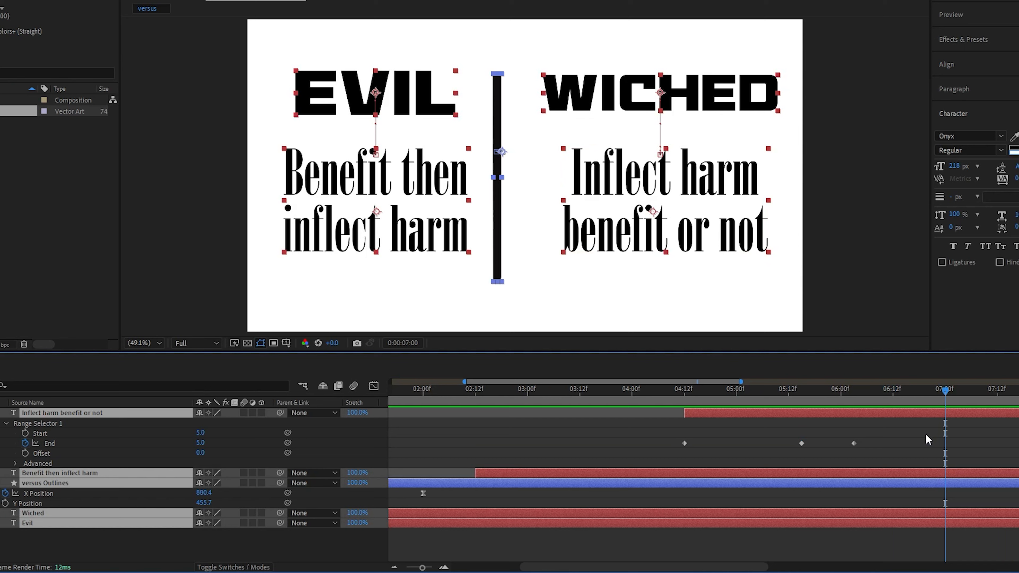
pyautogui.hotkey('alt', ']')
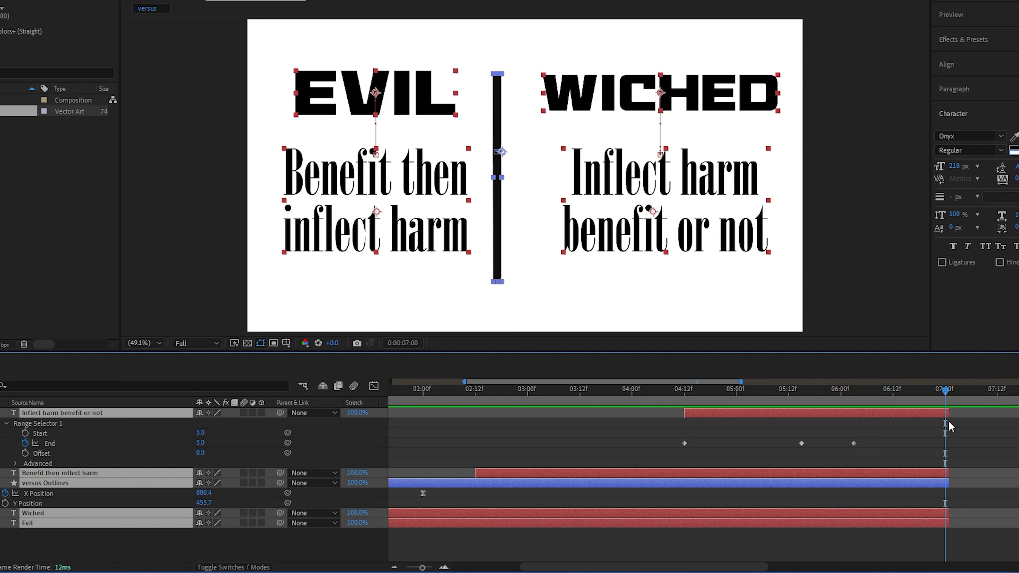
pyautogui.moveTo(948, 413); pyautogui.dragTo(947, 414)
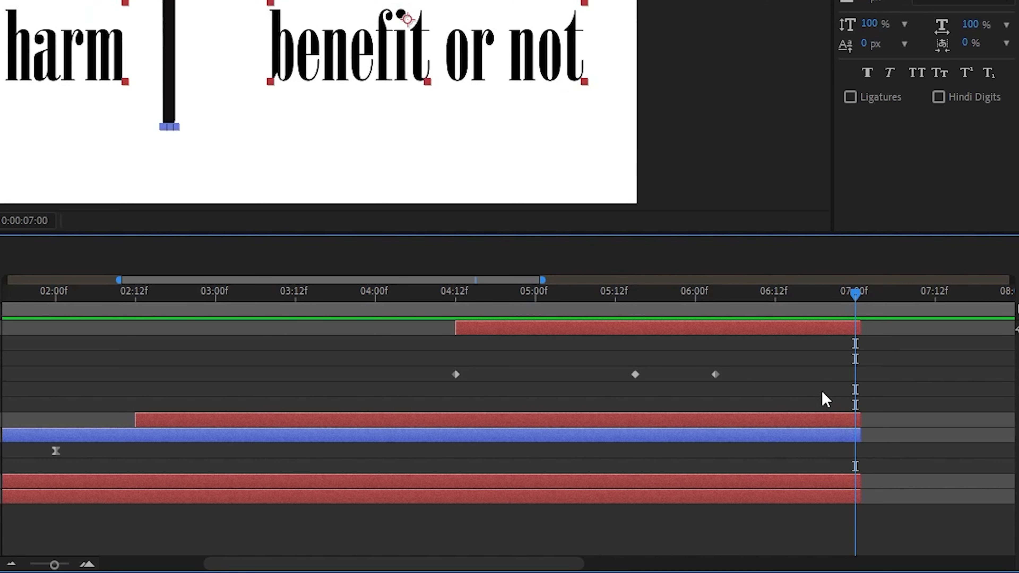
# End the work area at 7:00 and trim the composition to it, showing the whole timeline.
pyautogui.press('n')
pyautogui.rightClick(765, 314)
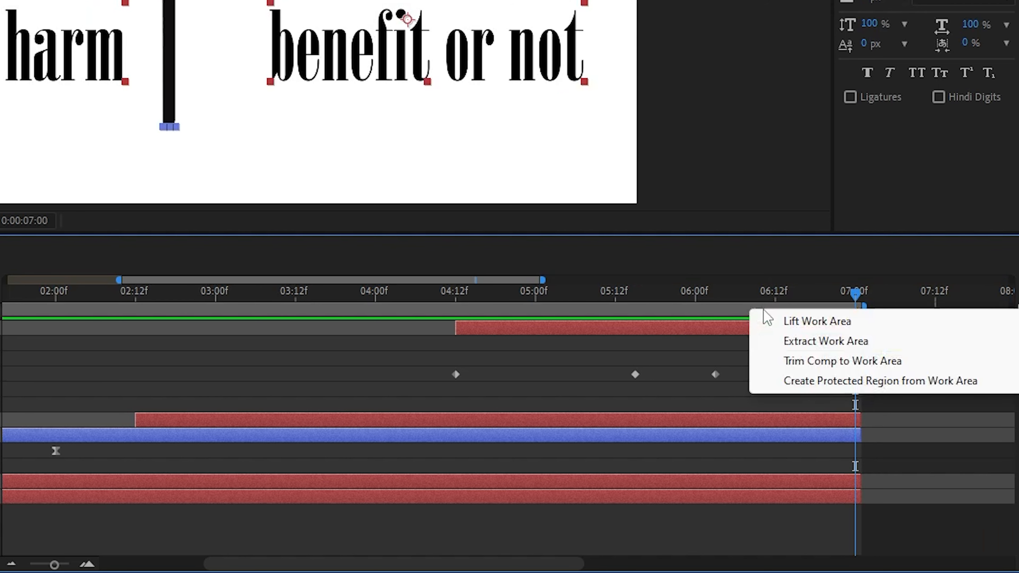
pyautogui.click(794, 360)
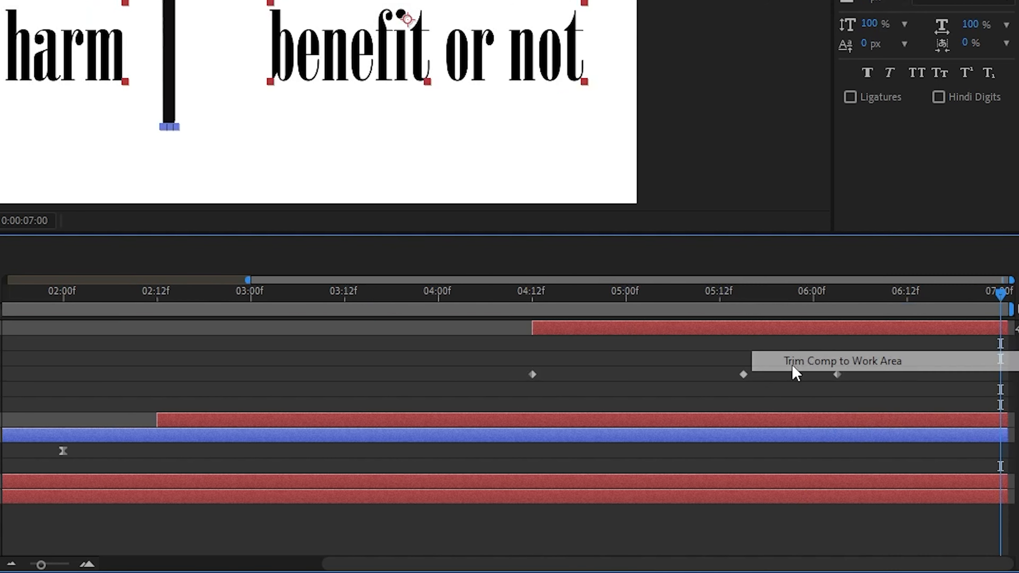
pyautogui.moveTo(247, 279); pyautogui.dragTo(5, 280)
pyautogui.click(116, 373)
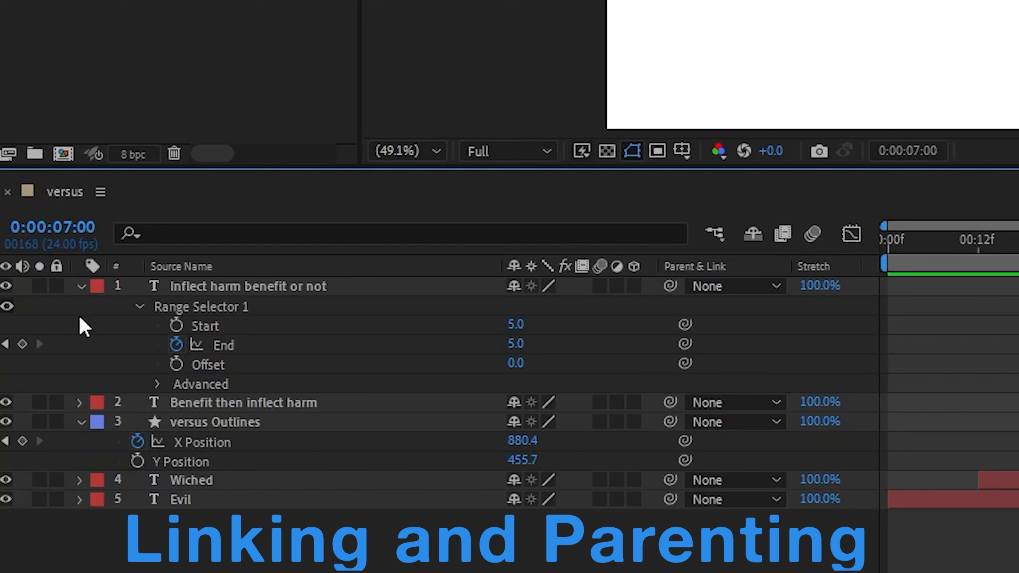
# Collapse the layer properties, add a null object, and parent all five existing layers to it.
pyautogui.hotkey('ctrl', 'a')
pyautogui.click(79, 287)
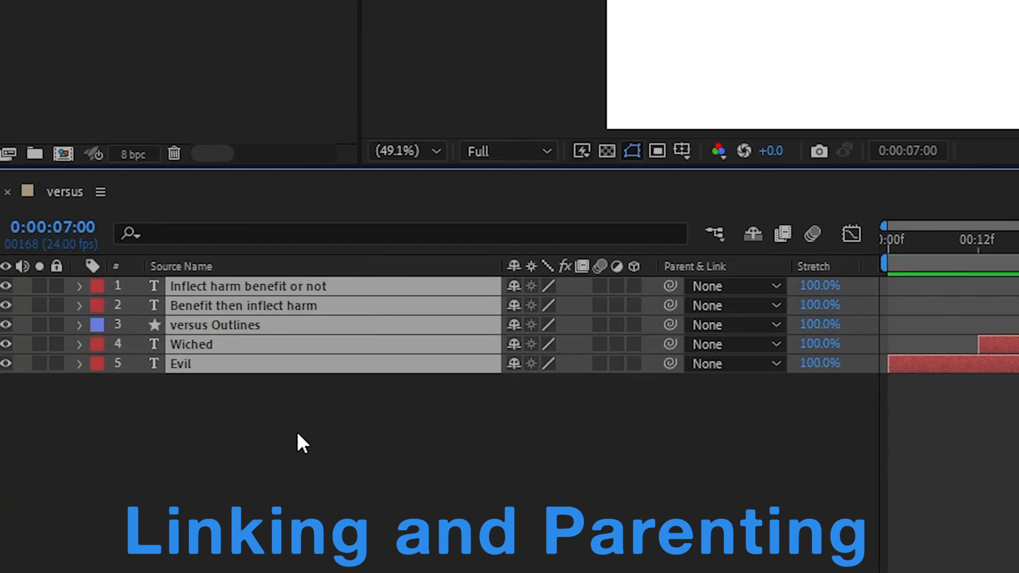
pyautogui.click(344, 431)
pyautogui.rightClick(349, 428)
pyautogui.moveTo(489, 141)
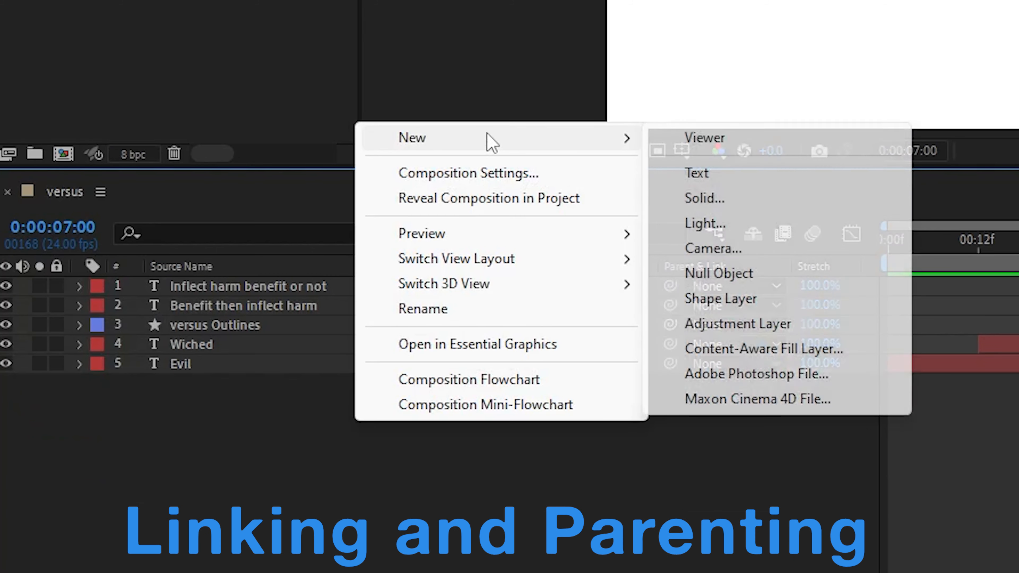
pyautogui.click(732, 279)
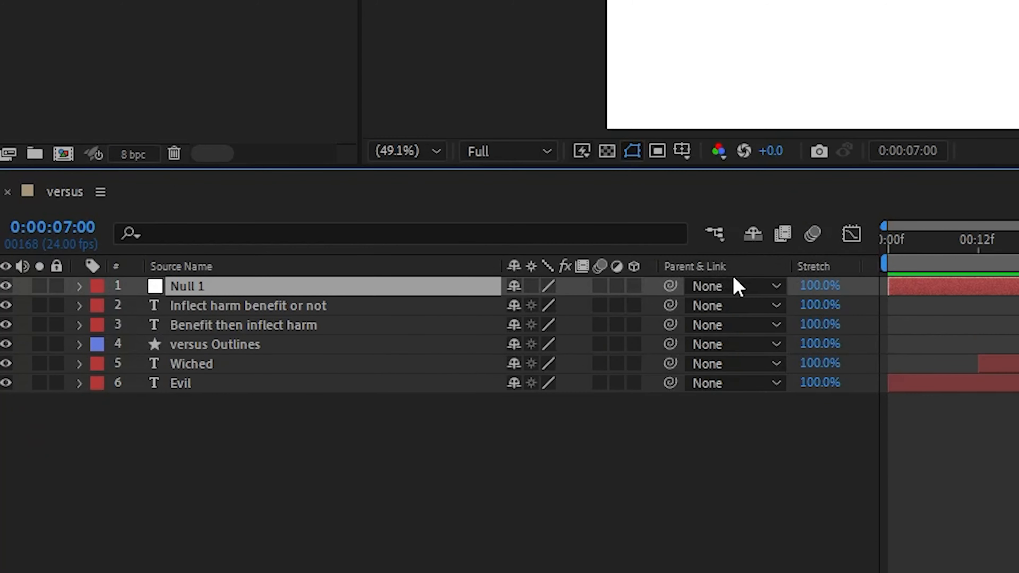
pyautogui.keyDown('shift'); pyautogui.click(228, 384); pyautogui.keyUp('shift')
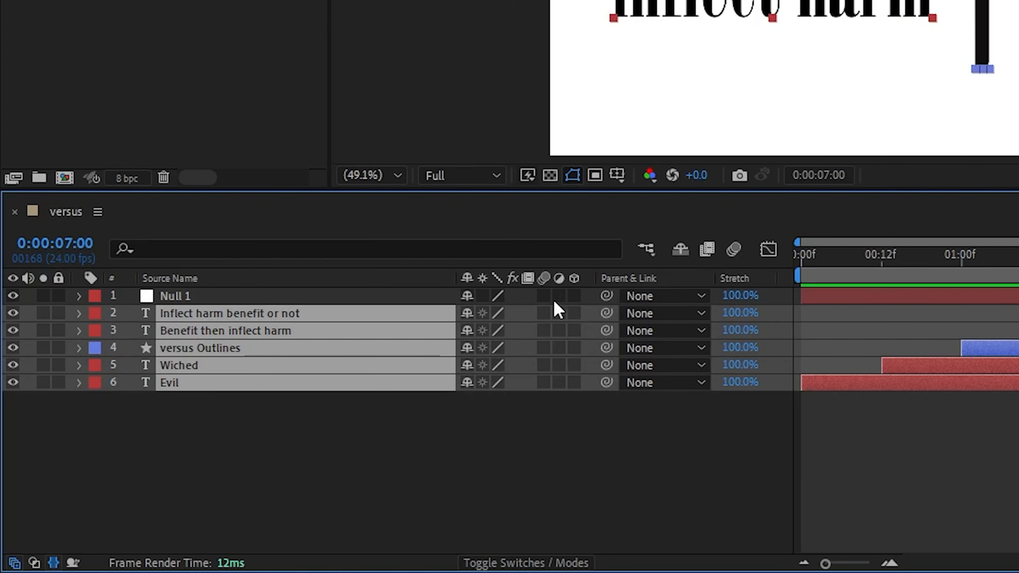
pyautogui.moveTo(606, 313); pyautogui.dragTo(414, 292)
# Add a 100% Scale keyframe on Null 1 and place it at 6:12.
pyautogui.click(371, 297)
pyautogui.press('s')
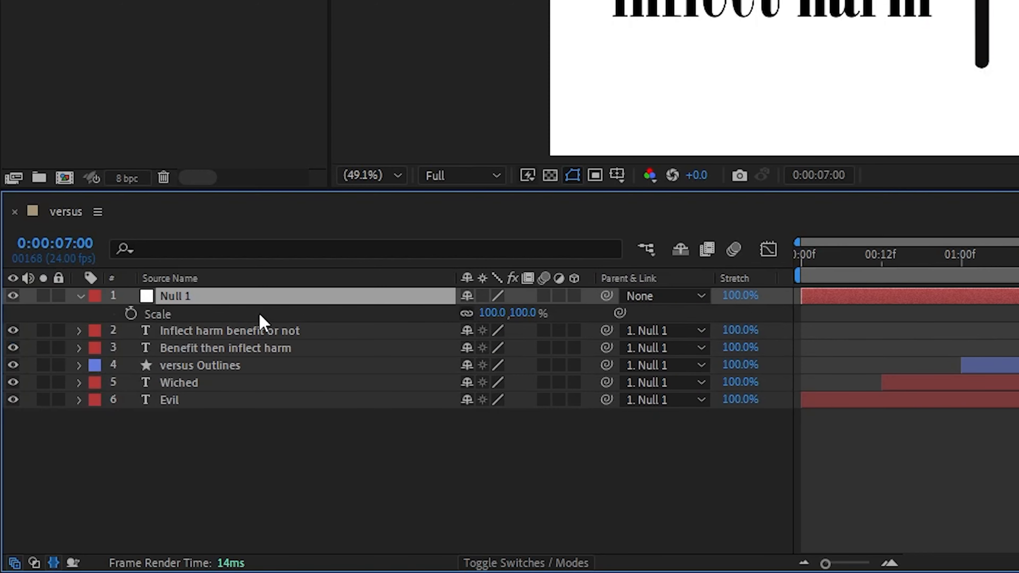
pyautogui.click(130, 314)
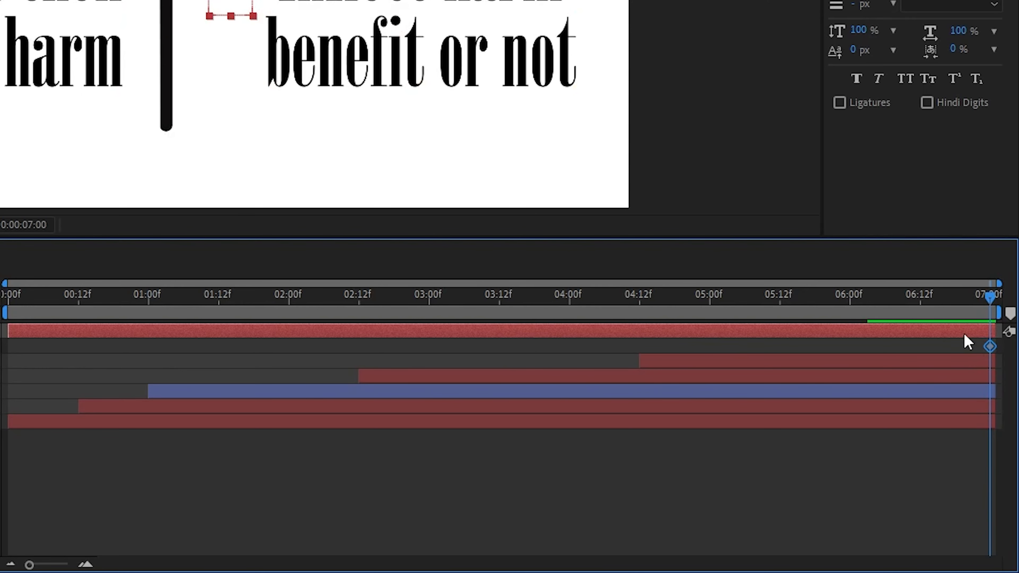
pyautogui.click(921, 297)
pyautogui.moveTo(990, 344); pyautogui.dragTo(921, 347)
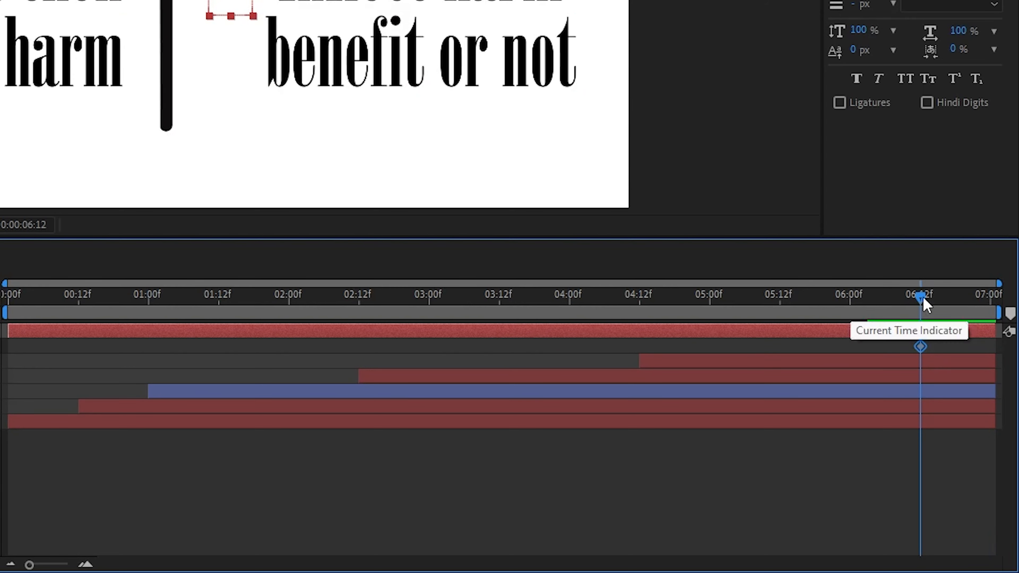
# Set Null 1's Scale to 0% at 7:00.
pyautogui.moveTo(920, 297); pyautogui.dragTo(1002, 304)
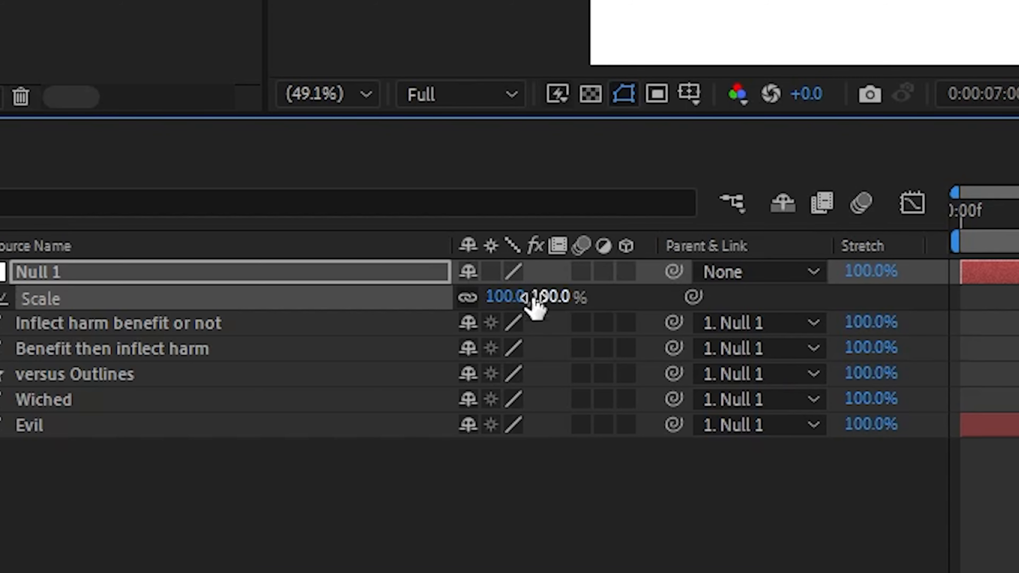
pyautogui.click(534, 303)
pyautogui.write('0')
pyautogui.press('Return')
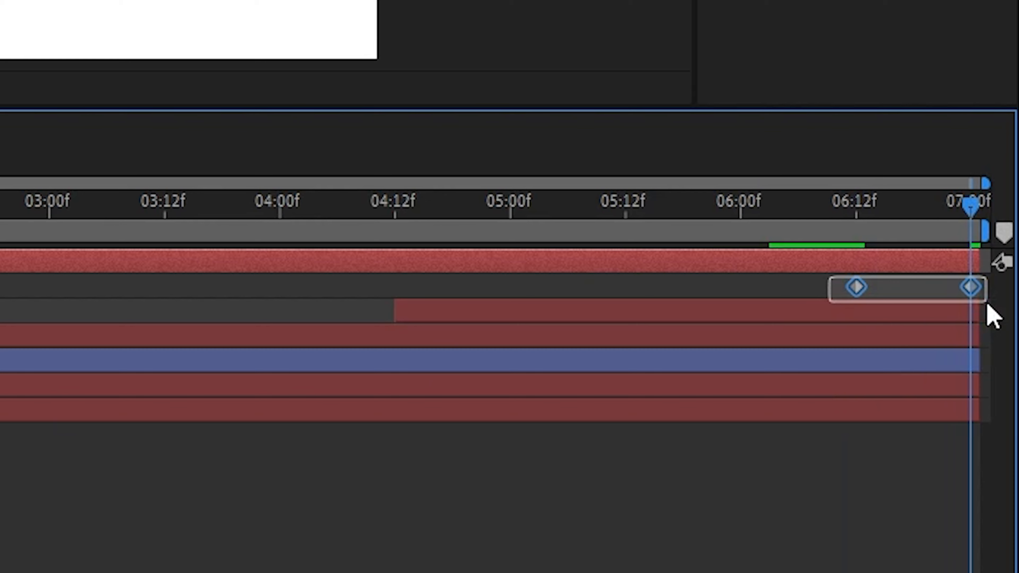
# Stretch the easing handles of both Null 1 Scale keyframes fully in the speed graph and preview the shrink.
pyautogui.moveTo(987, 306); pyautogui.dragTo(987, 306)
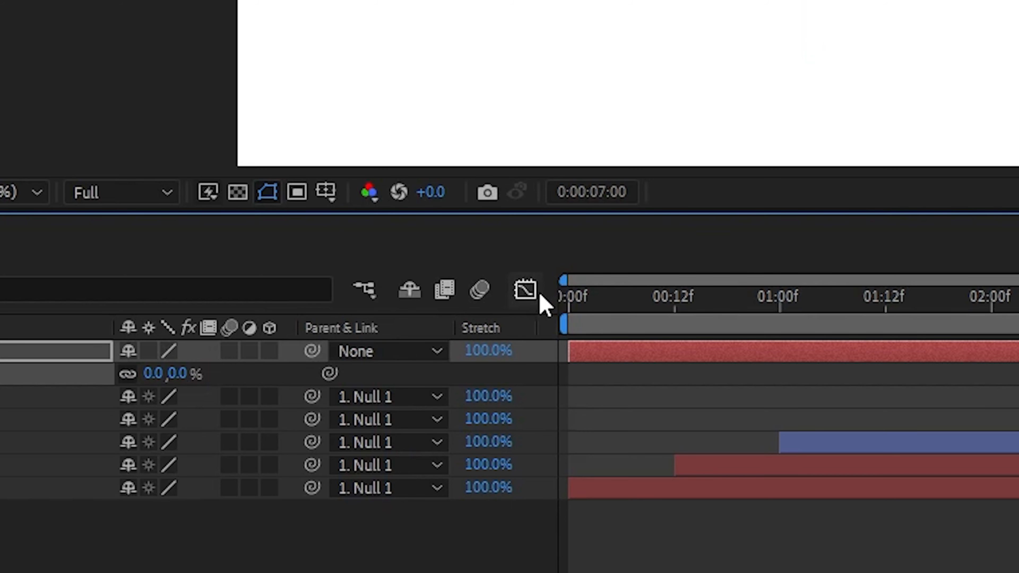
pyautogui.click(540, 294)
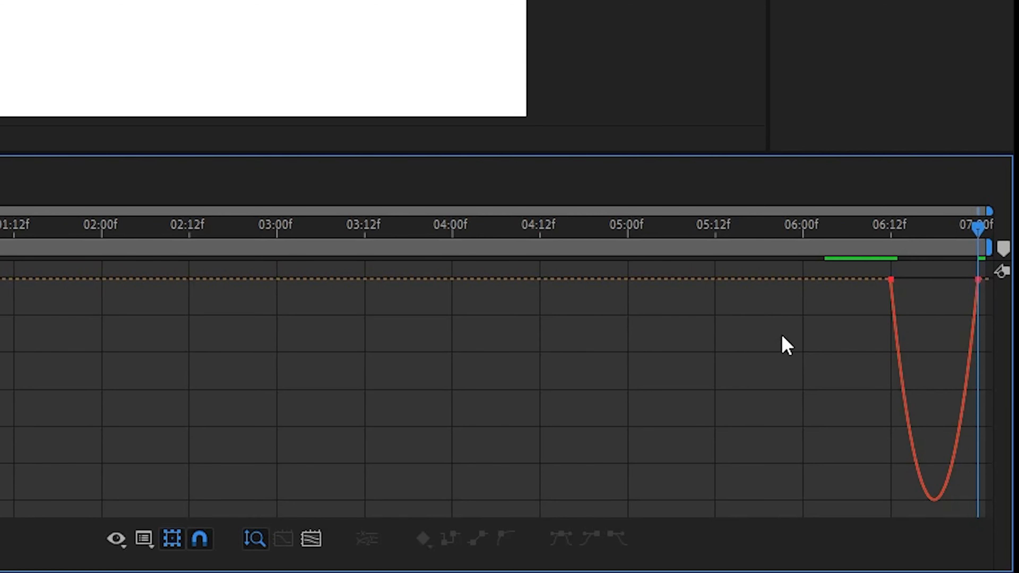
pyautogui.moveTo(799, 330); pyautogui.dragTo(996, 279)
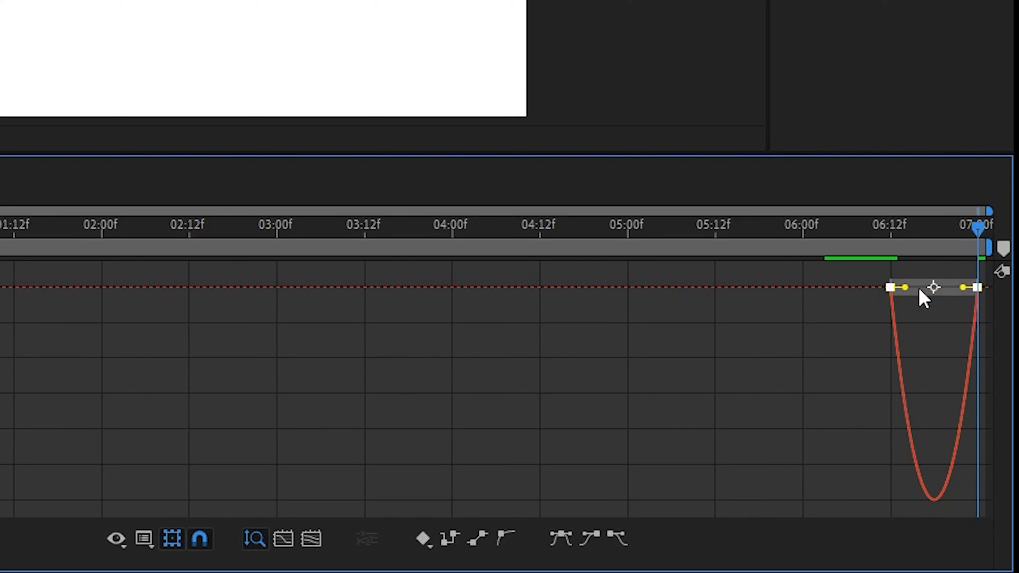
pyautogui.moveTo(905, 288)
pyautogui.mouseDown()
pyautogui.moveTo(962, 289)
pyautogui.moveTo(918, 287)
pyautogui.mouseUp()
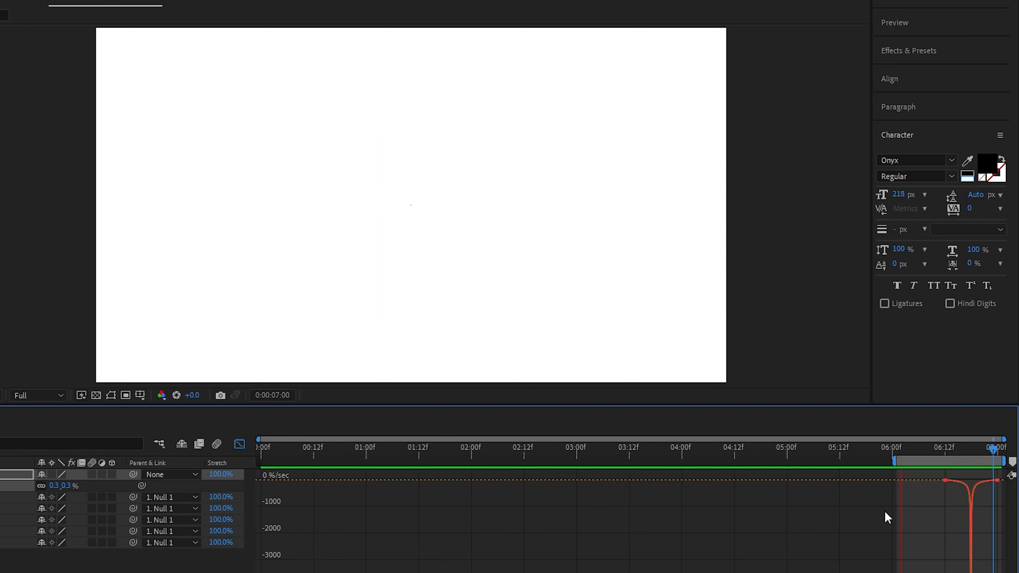
pyautogui.press('space')
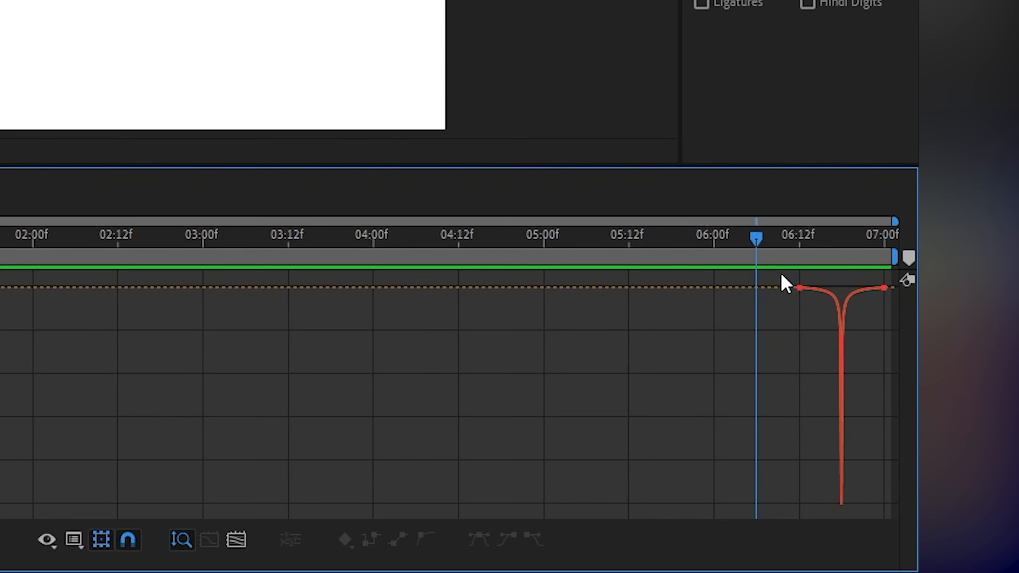
# Switch the Scale curve to the value graph and raise the 7:00 keyframe's incoming handle for a steep final drop.
pyautogui.moveTo(781, 274); pyautogui.dragTo(894, 311)
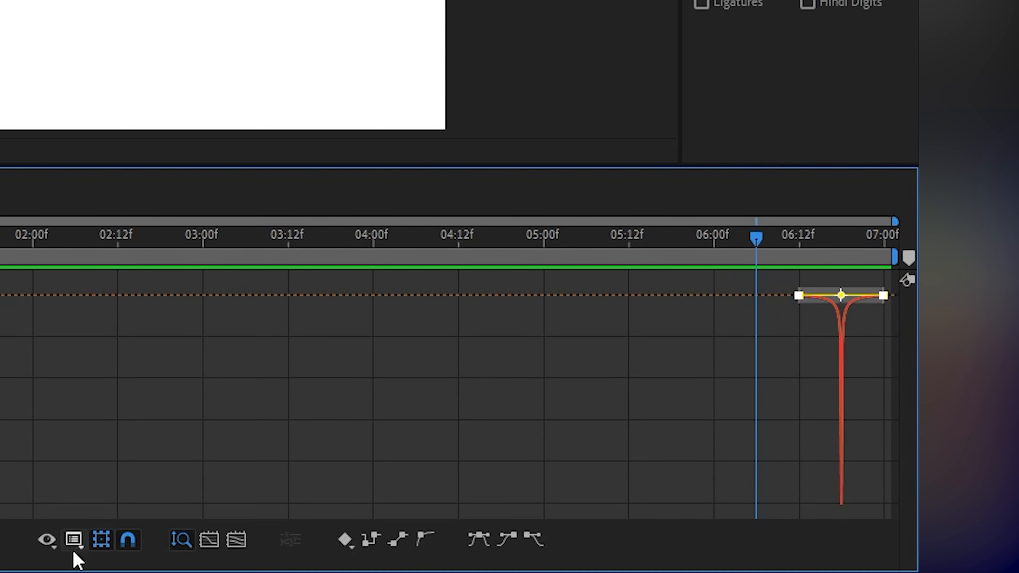
pyautogui.click(73, 540)
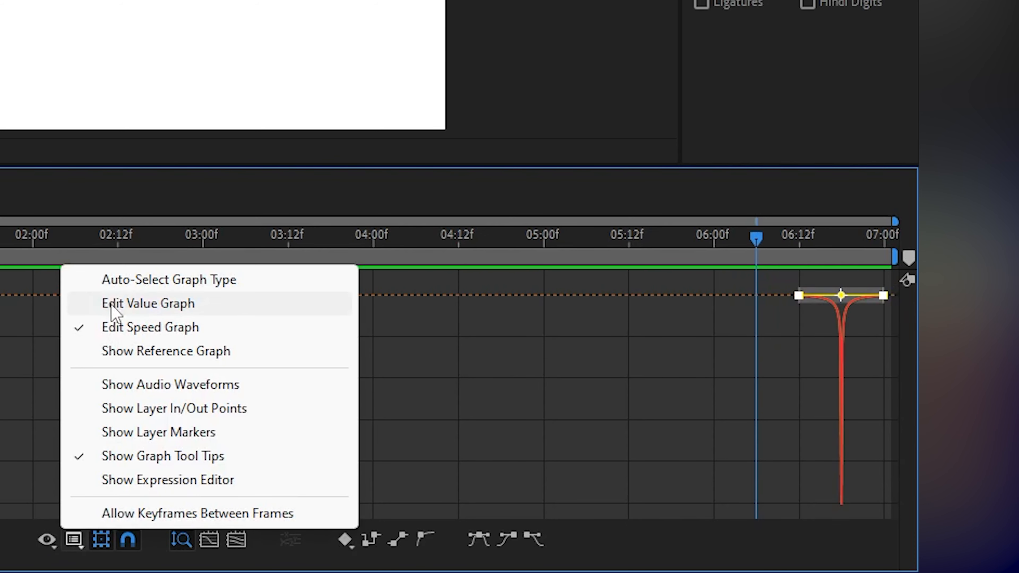
pyautogui.click(115, 304)
pyautogui.click(650, 409)
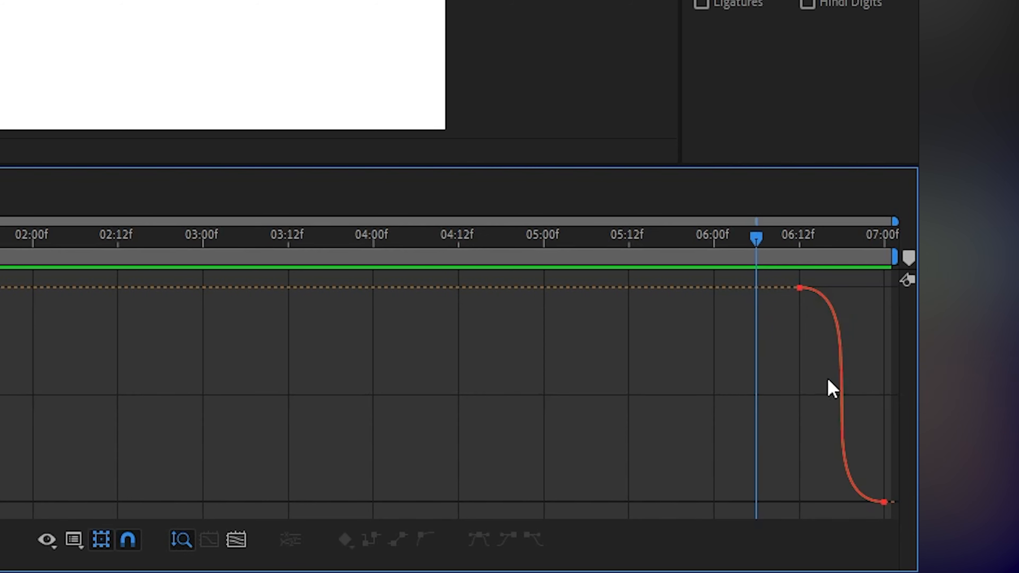
pyautogui.click(862, 485)
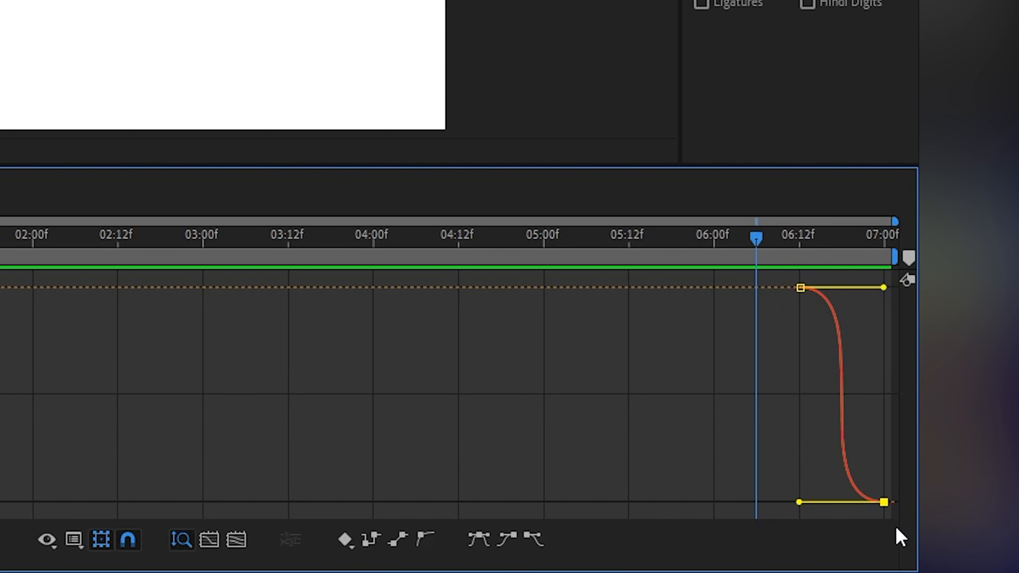
pyautogui.moveTo(799, 502); pyautogui.dragTo(898, 357)
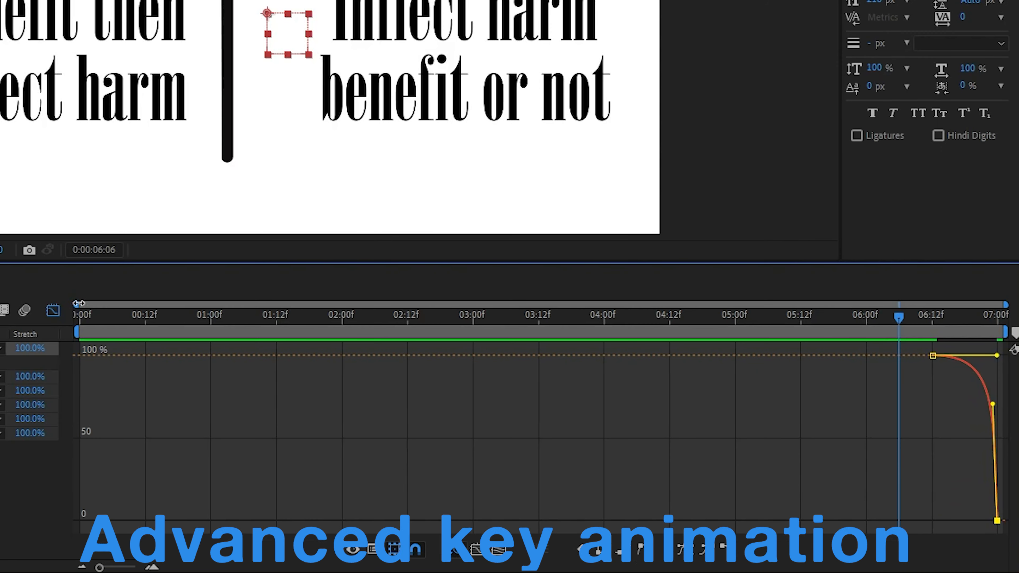
pyautogui.moveTo(0, 222); pyautogui.dragTo(221, 216)
pyautogui.moveTo(487, 301); pyautogui.dragTo(890, 301)
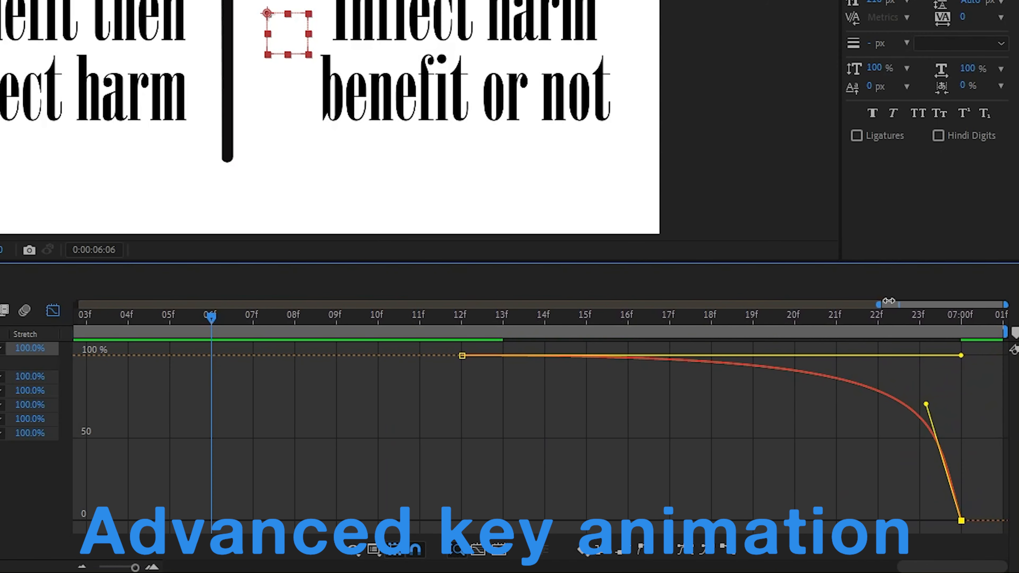
# Make the final drop of Null 1's Scale curve even steeper by lifting the 7:00 keyframe's incoming handle closer to vertical.
pyautogui.moveTo(797, 350); pyautogui.dragTo(877, 314)
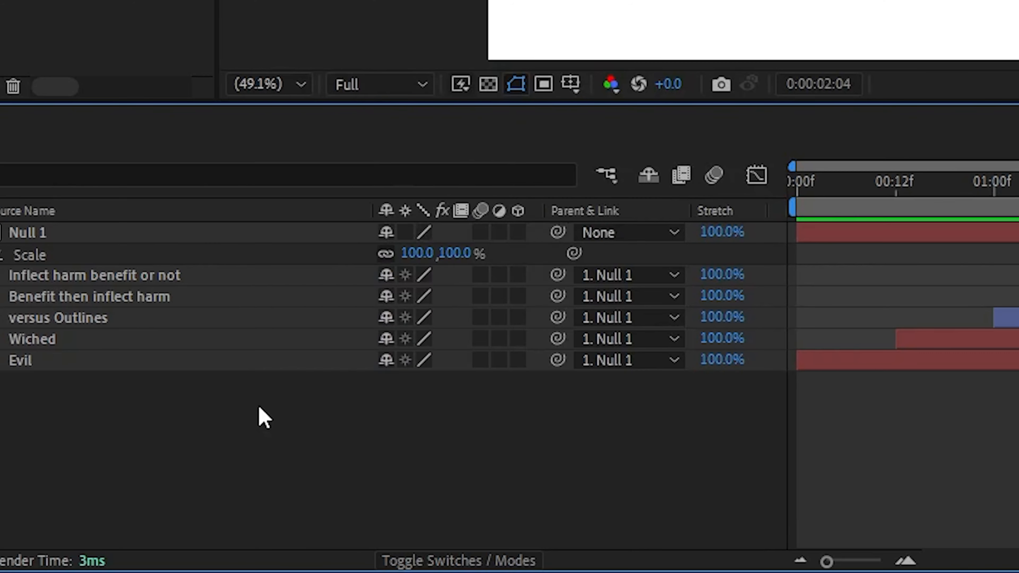
# Create a 1920 x 1080 solid with 0% saturation and 10% brightness, and move it to the bottom of the layer stack.
pyautogui.rightClick(259, 407)
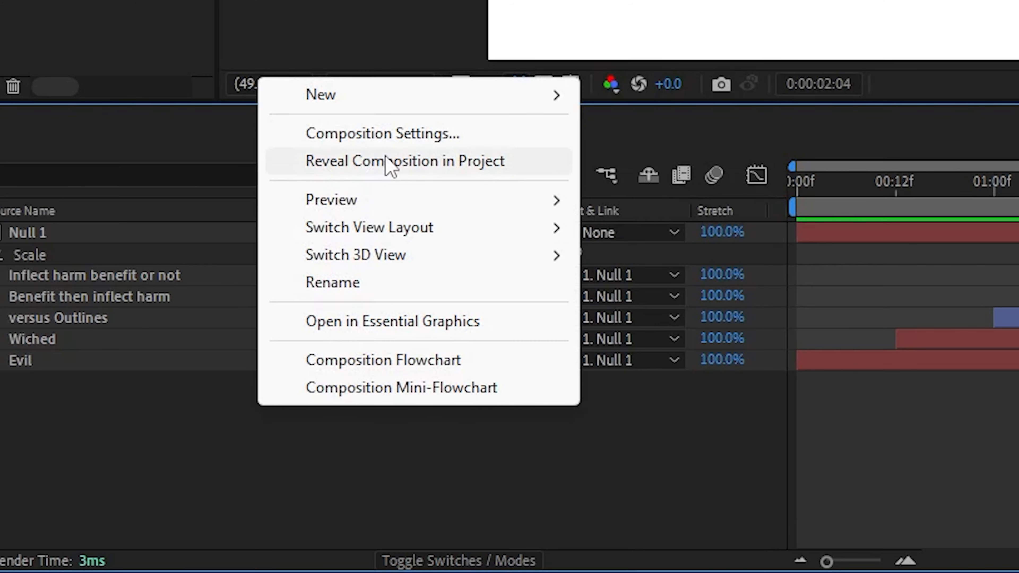
pyautogui.moveTo(427, 100)
pyautogui.click(641, 162)
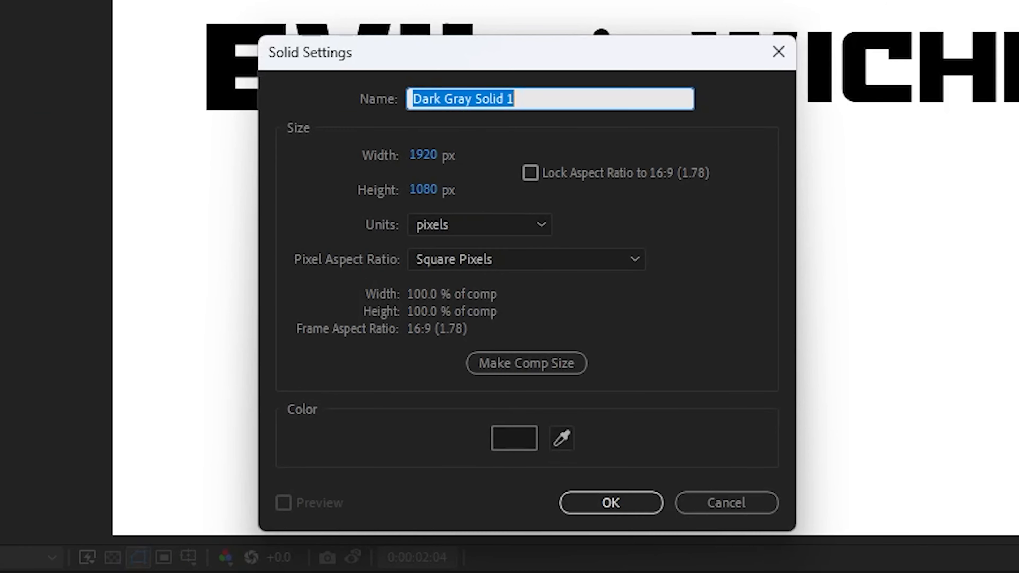
pyautogui.click(522, 445)
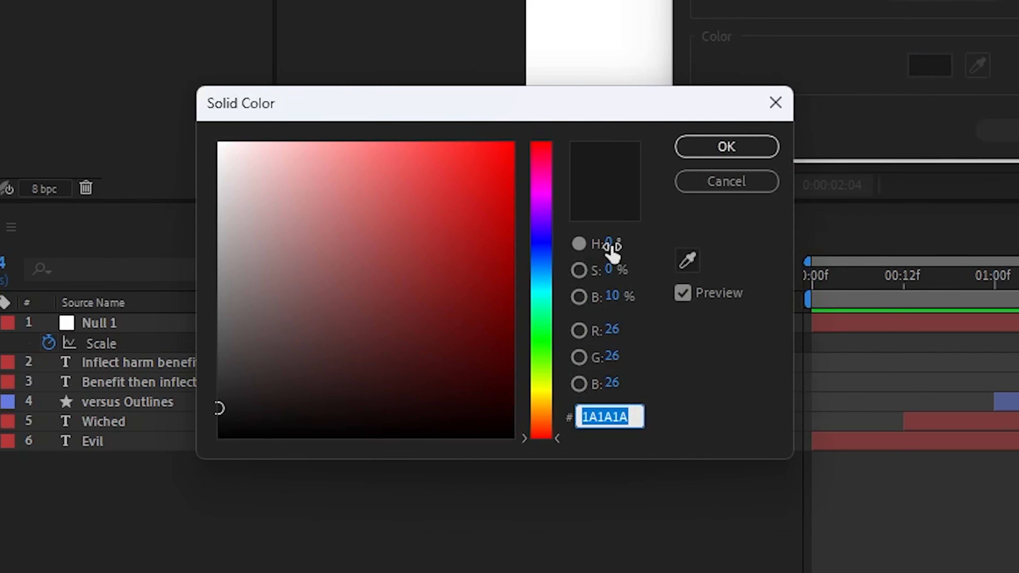
pyautogui.click(610, 245)
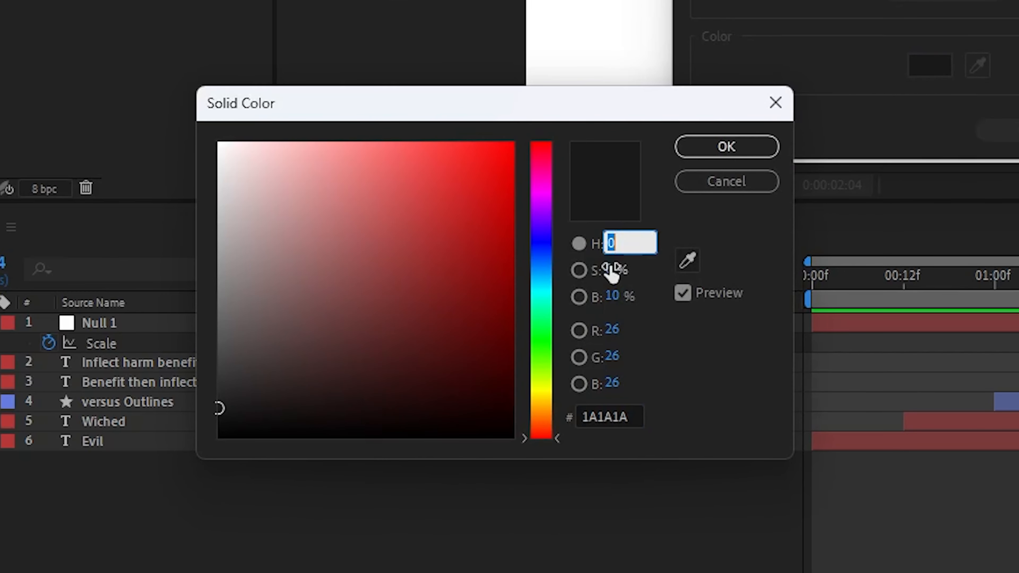
pyautogui.press('Tab')
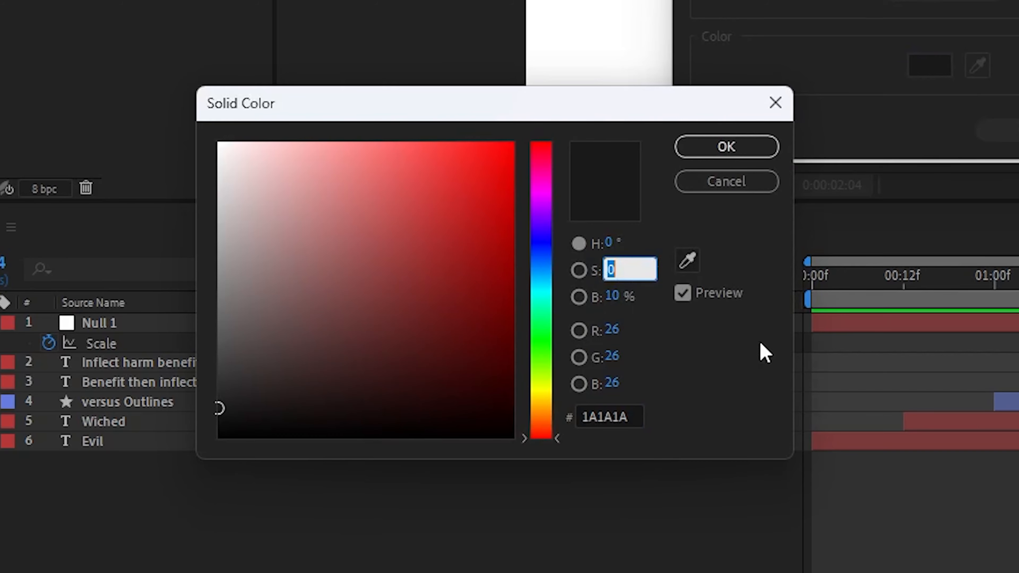
pyautogui.press('Tab')
pyautogui.write('10')
pyautogui.press('Return')
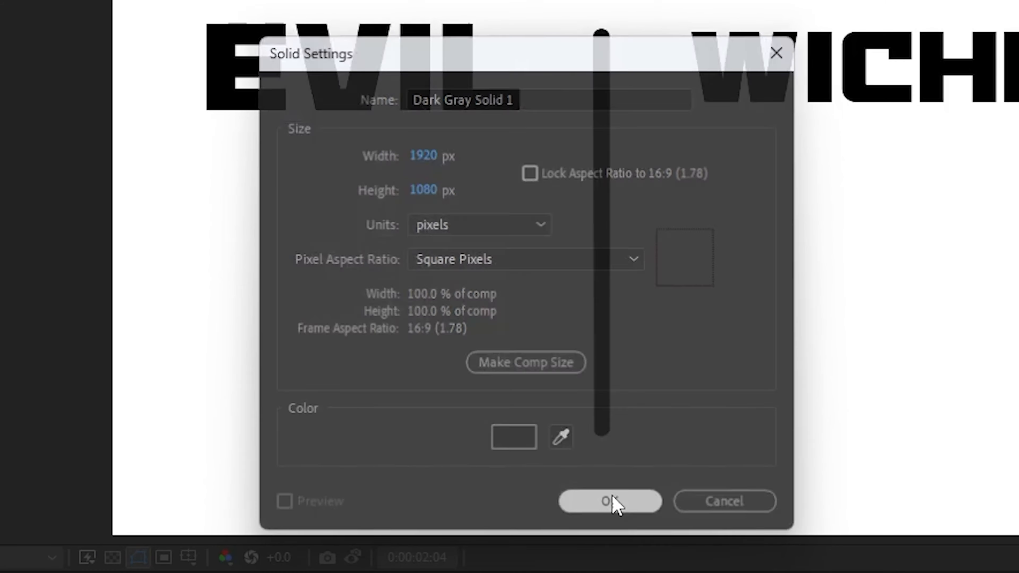
pyautogui.click(612, 502)
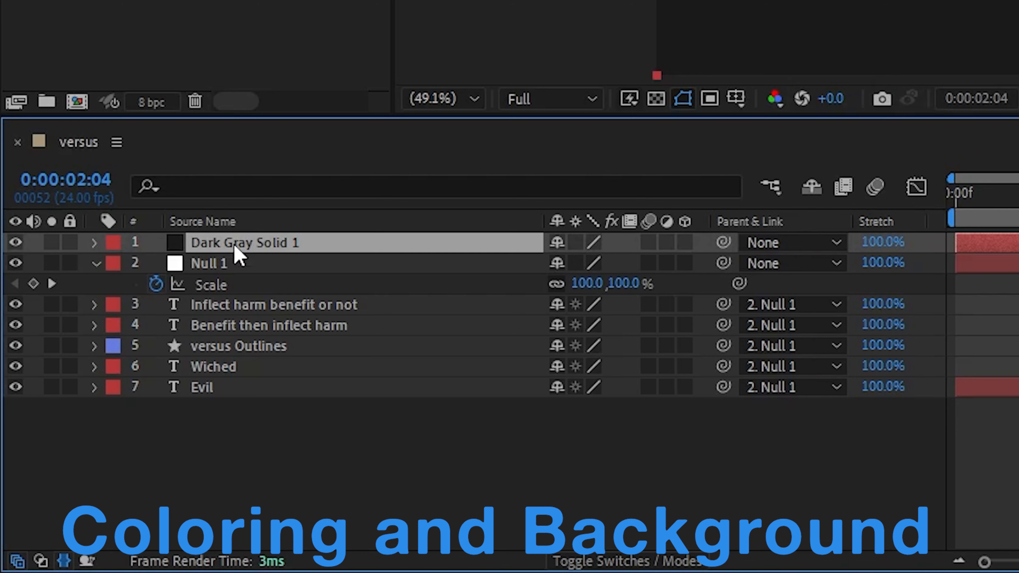
pyautogui.moveTo(244, 240); pyautogui.dragTo(235, 421)
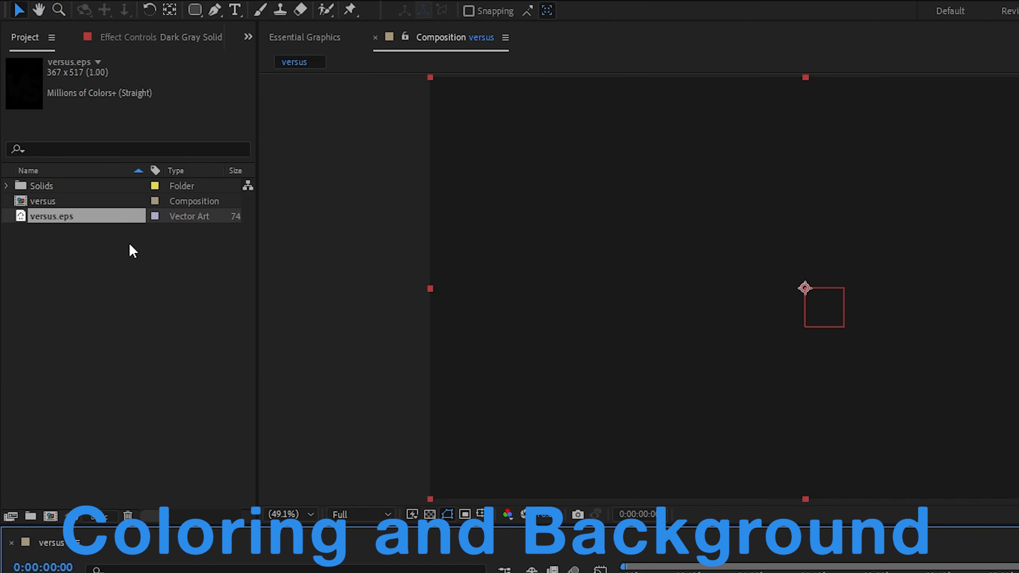
# Apply the Noise effect to Dark Gray Solid 1 with the Amount of Noise at 20%.
pyautogui.click(134, 39)
pyautogui.hotkey('ctrl', 'space')
pyautogui.write('noise')
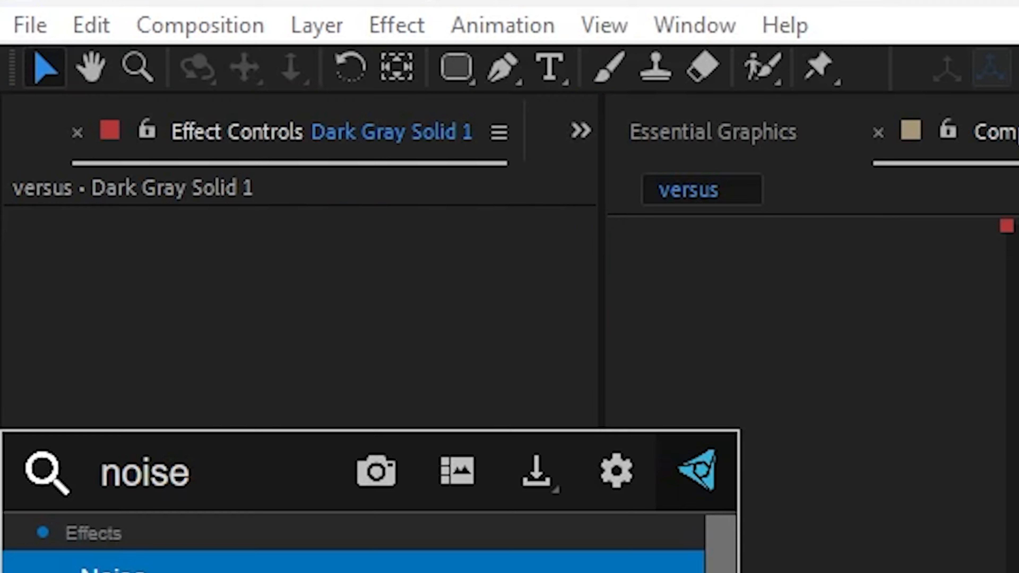
pyautogui.press('Return')
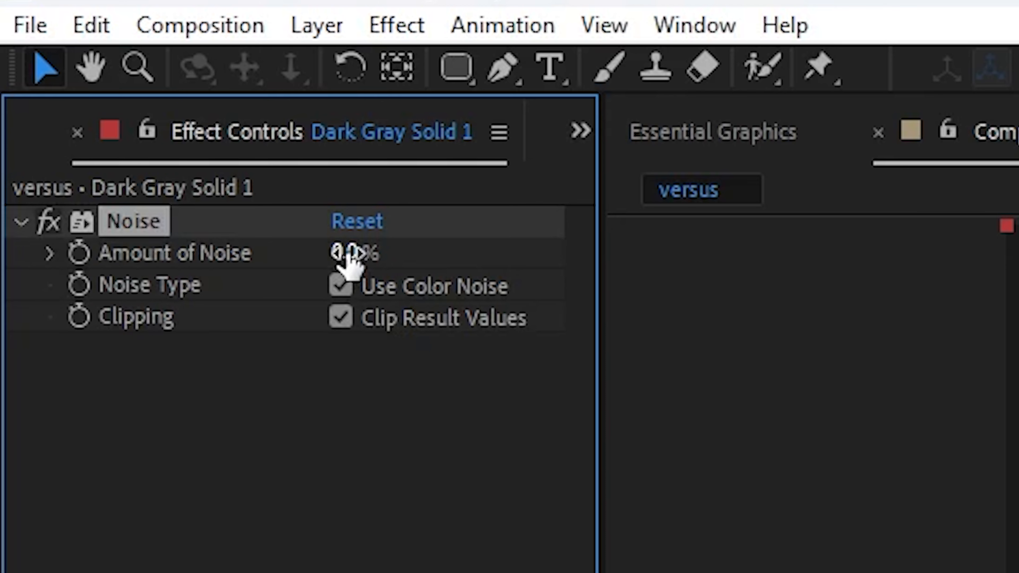
pyautogui.click(345, 252)
pyautogui.press('Return')
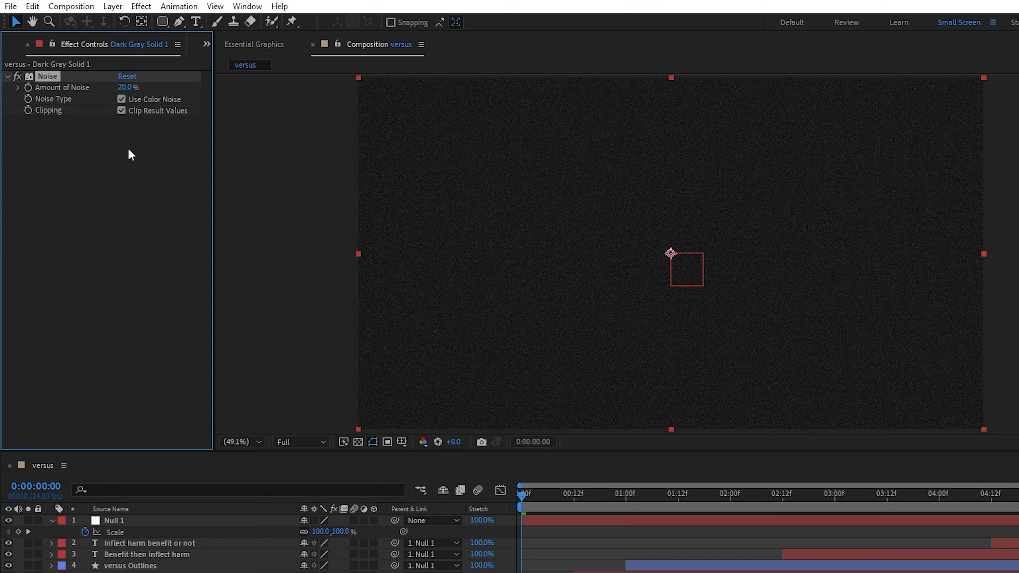
# Add a Gradient Ramp effect to the dark gray solid and set its Ramp Shape to Radial Ramp.
pyautogui.hotkey('ctrl', 'space')
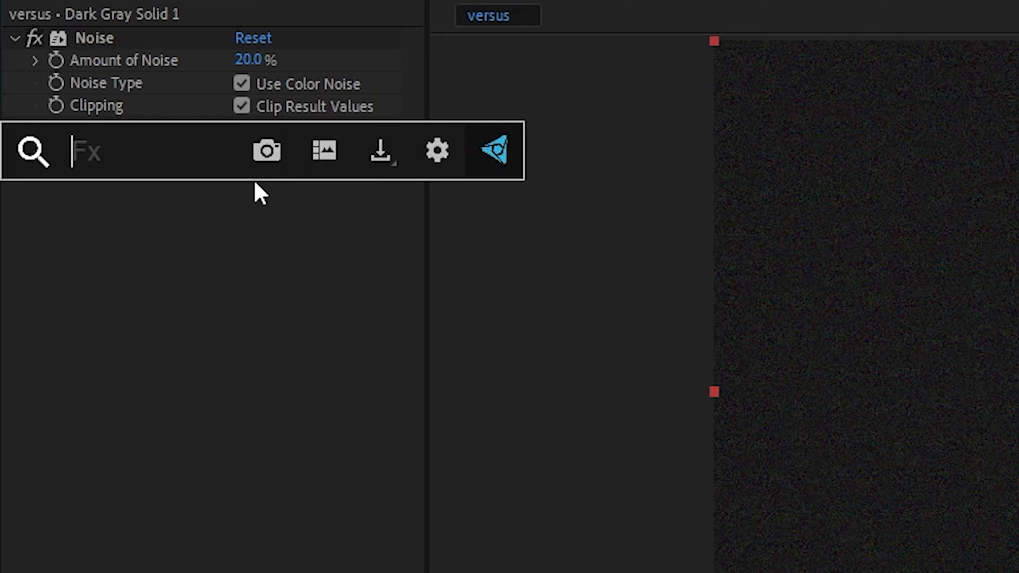
pyautogui.write('gra')
pyautogui.press('Down')
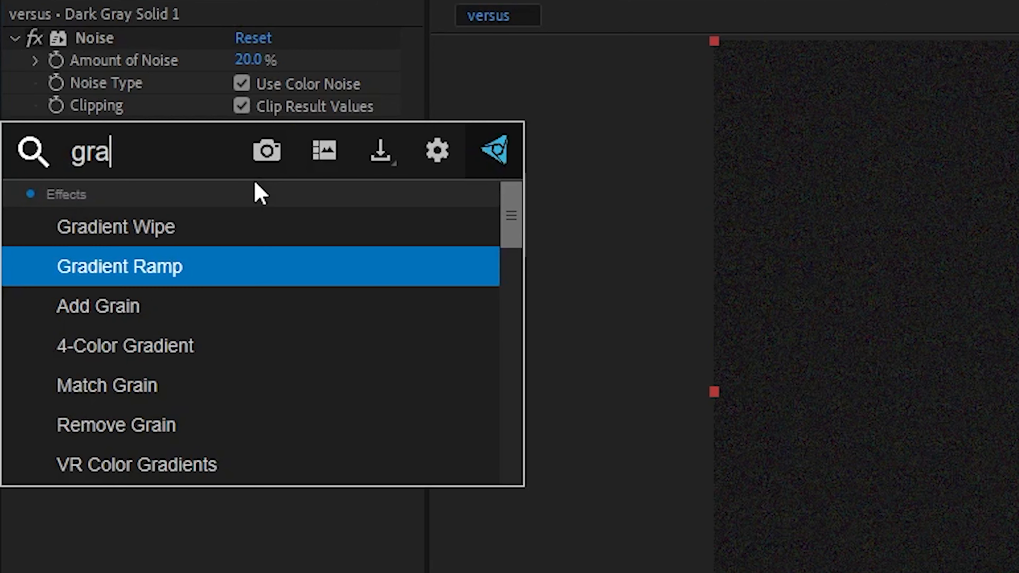
pyautogui.press('Return')
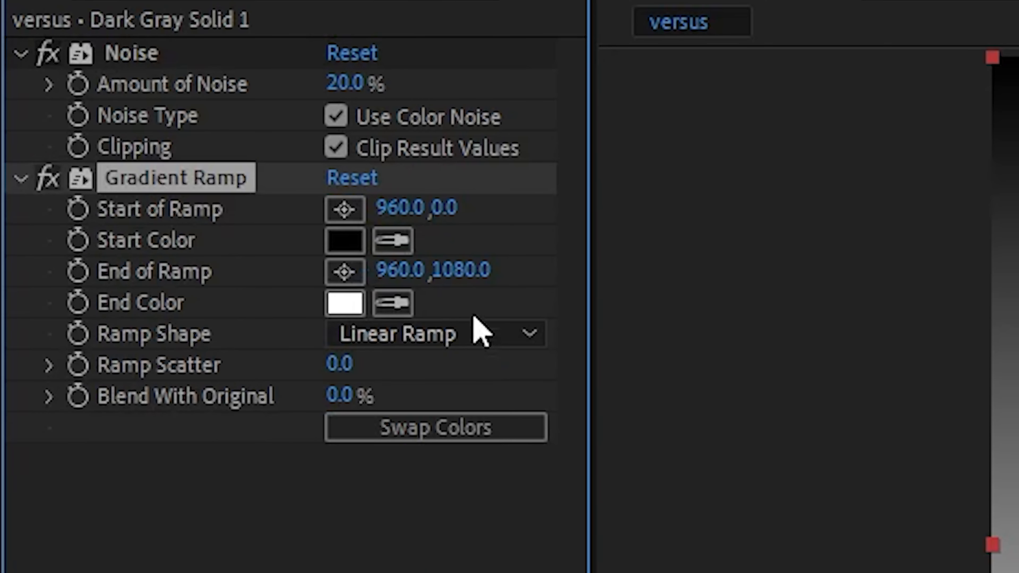
pyautogui.click(344, 240)
pyautogui.click(480, 422)
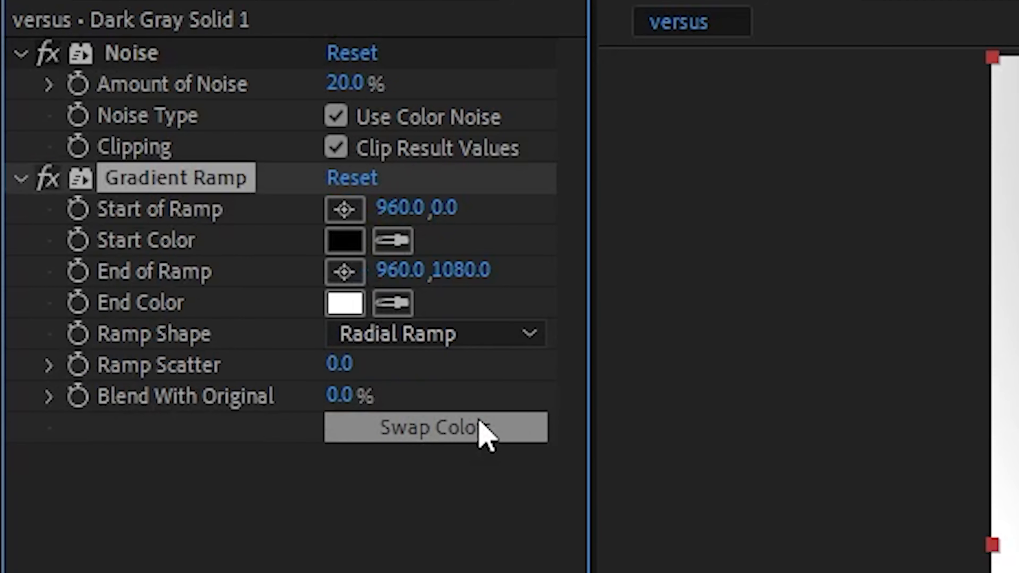
# Position the ramp's end just above the frame at about 960, -31 and its start below the frame at about 960, 1302.
pyautogui.moveTo(500, 65); pyautogui.dragTo(471, 58)
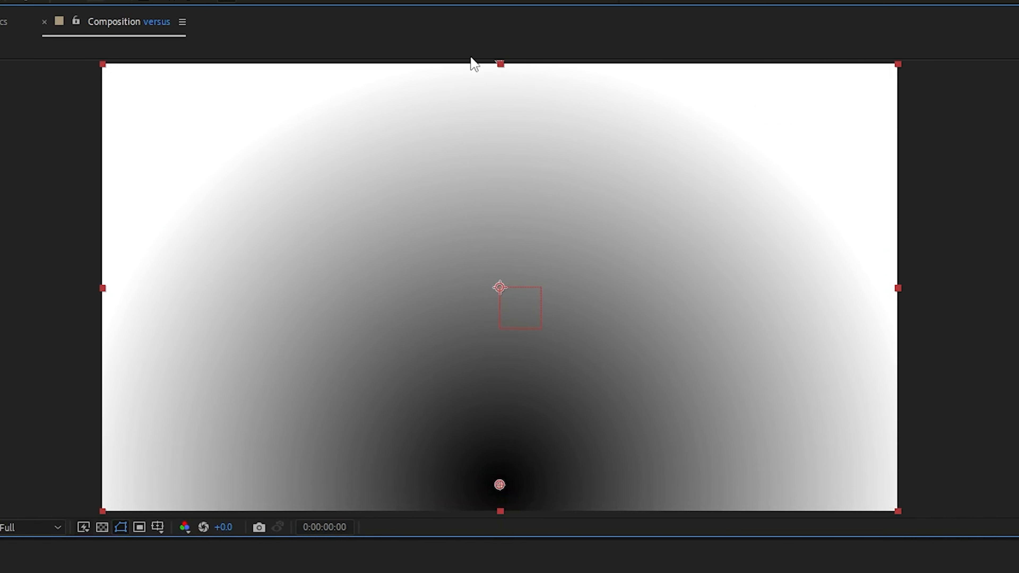
pyautogui.moveTo(500, 485); pyautogui.dragTo(500, 572)
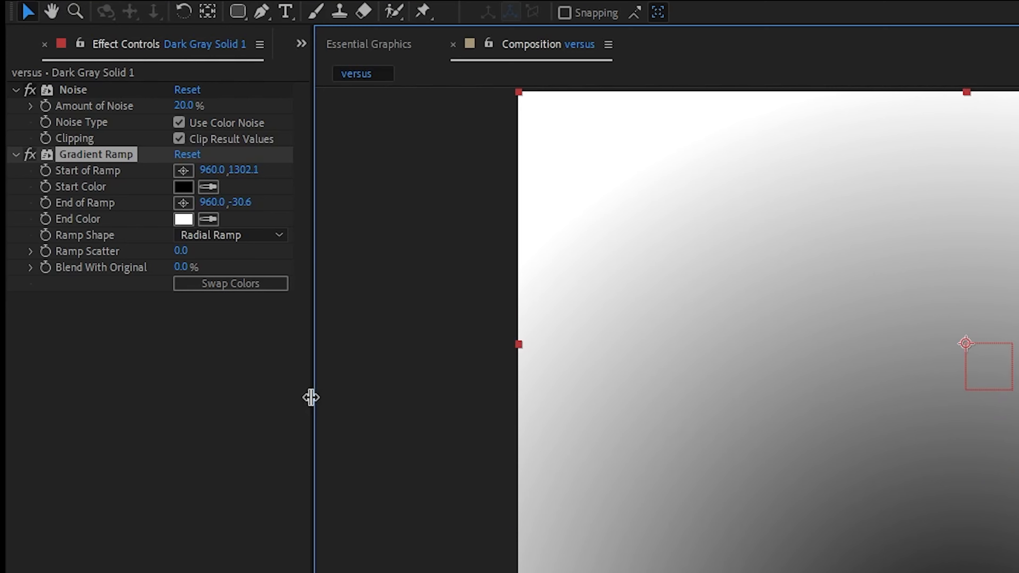
# Swap the Gradient Ramp's colors and increase Blend With Original so the gradient darkens and the noise shows through.
pyautogui.click(238, 282)
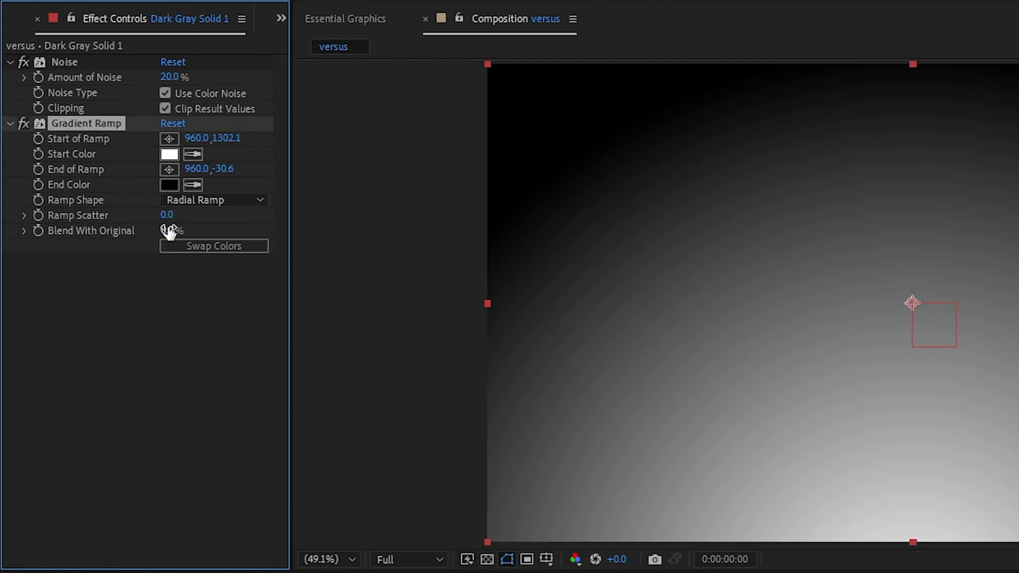
pyautogui.moveTo(97, 231); pyautogui.dragTo(155, 235)
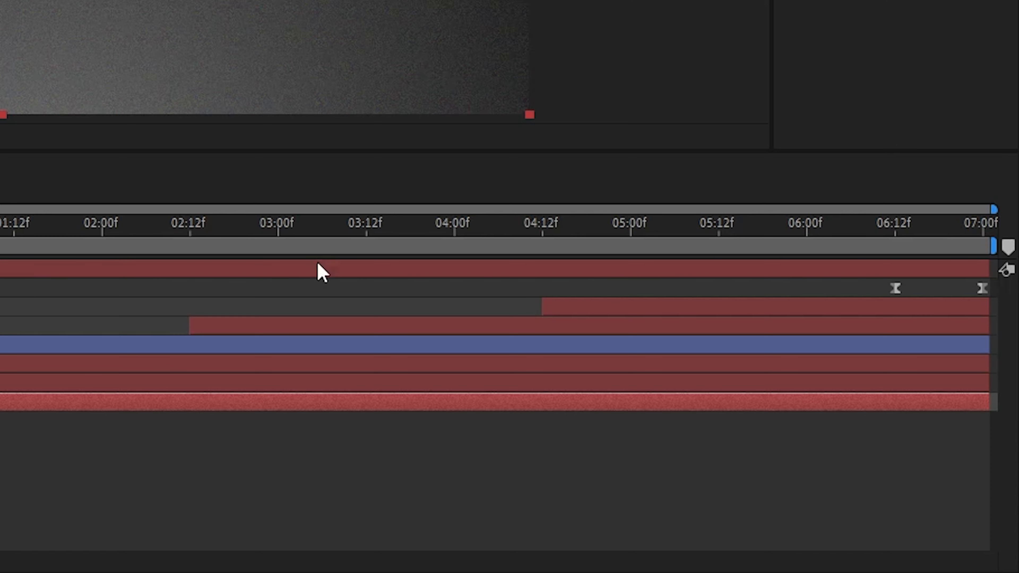
# At 6:12, select every layer from Evil up to Inflect harm benefit or not and make the text fill white.
pyautogui.click(887, 240)
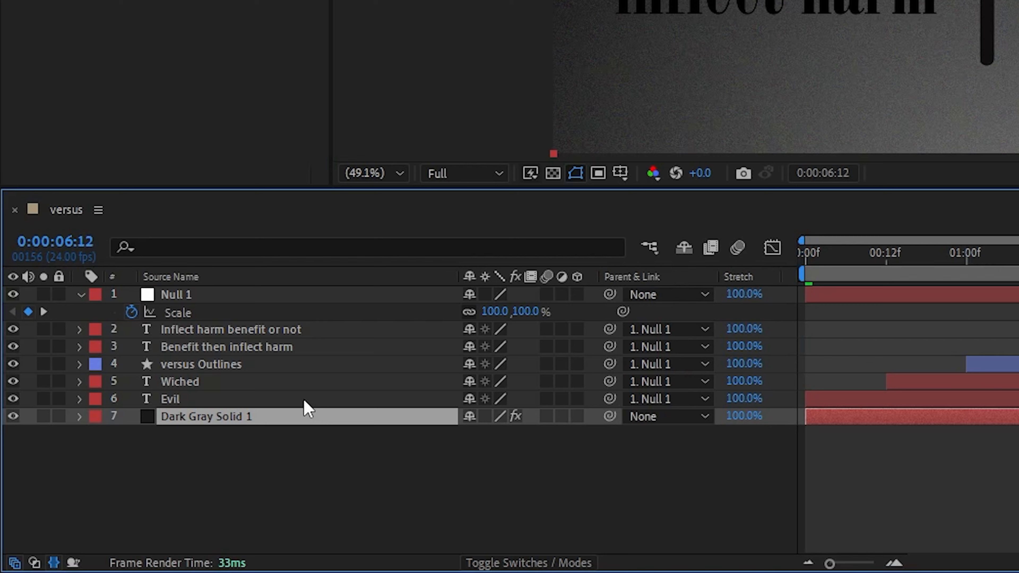
pyautogui.click(305, 401)
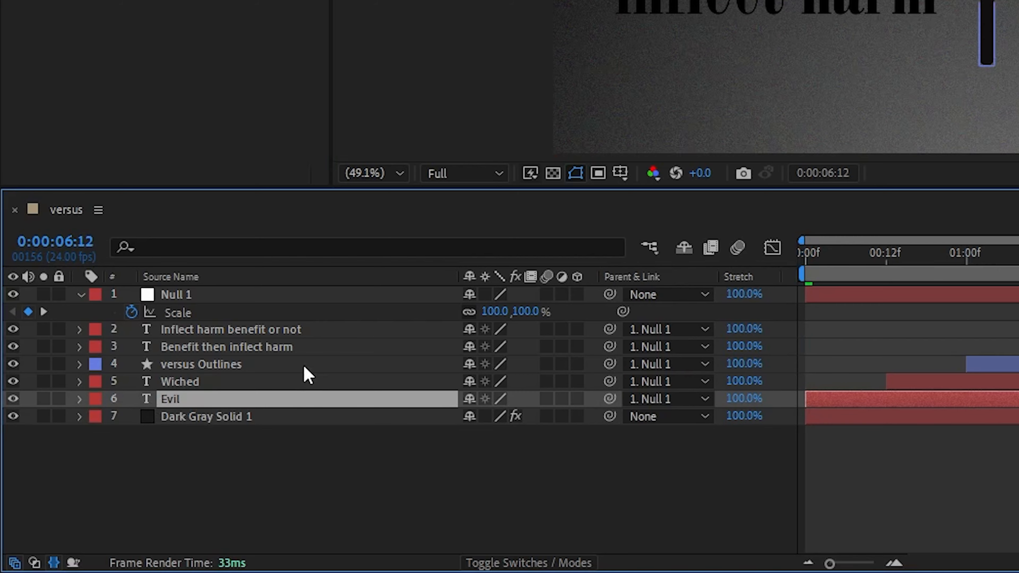
pyautogui.keyDown('shift'); pyautogui.click(306, 329); pyautogui.keyUp('shift')
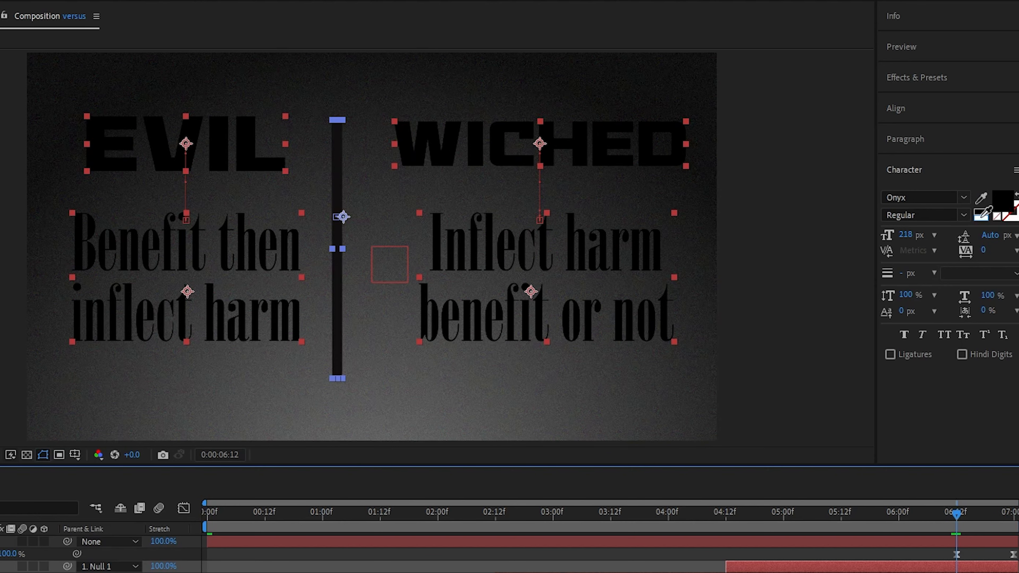
pyautogui.click(981, 217)
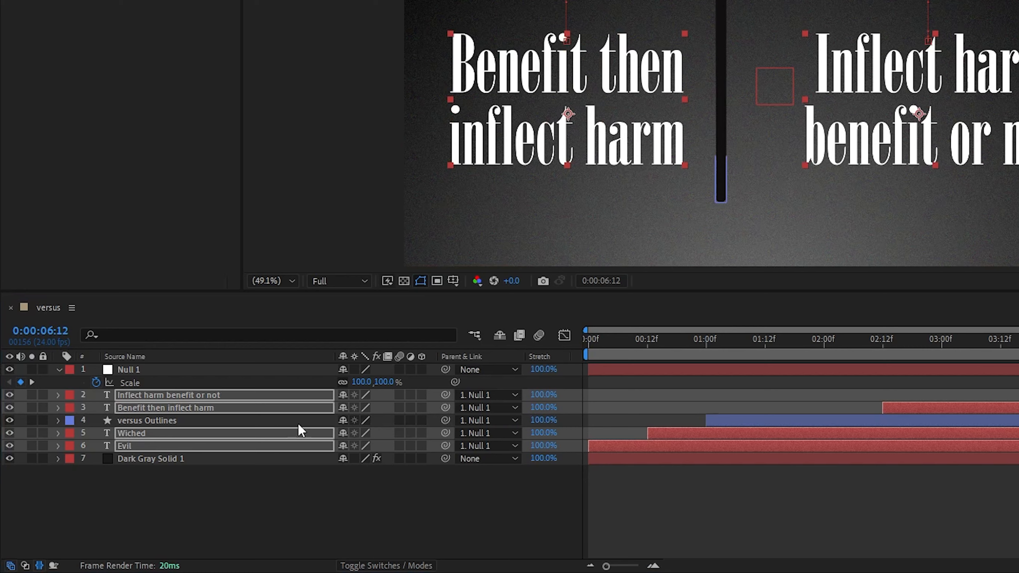
pyautogui.click(246, 485)
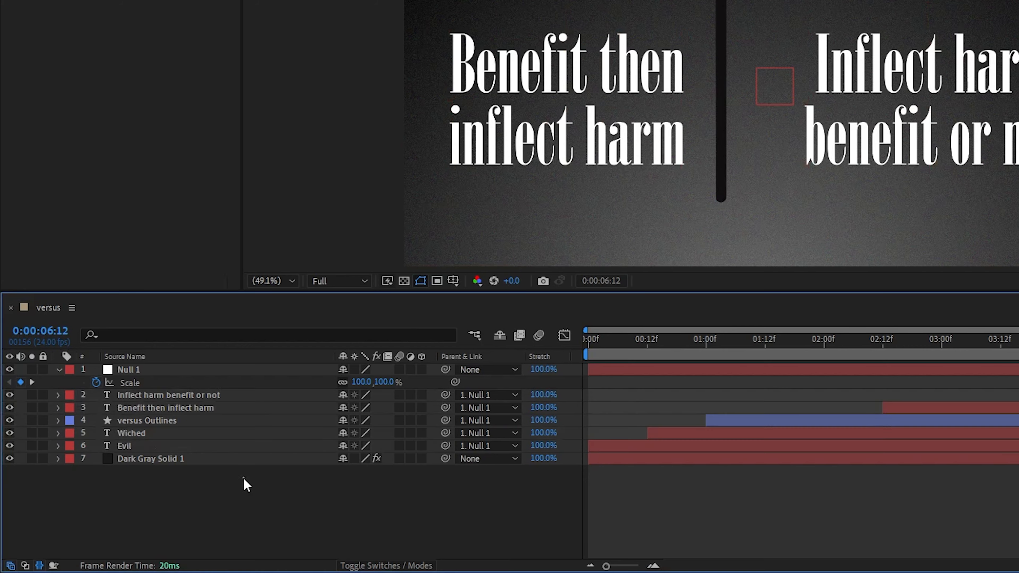
# Set the versus Outlines shape fill to white (FFFFFF) and scrub the timeline to check the result.
pyautogui.click(242, 425)
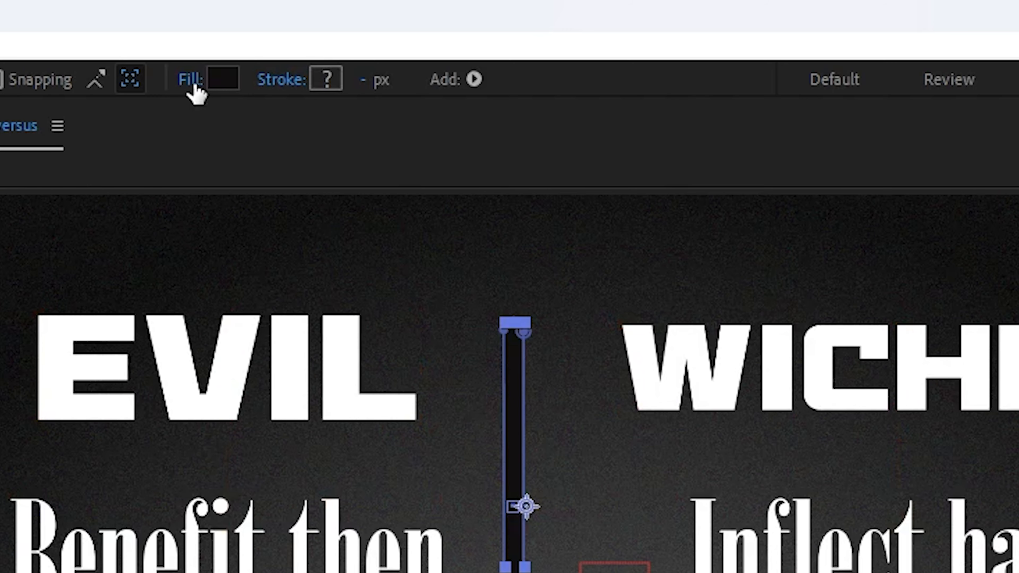
pyautogui.click(191, 84)
pyautogui.moveTo(266, 207); pyautogui.dragTo(163, 96)
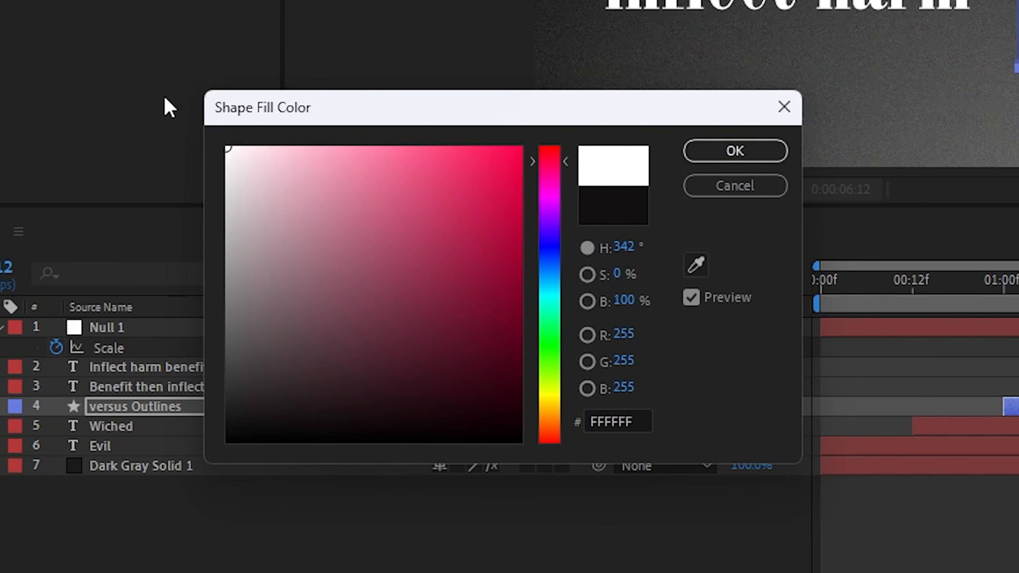
pyautogui.click(734, 160)
pyautogui.moveTo(417, 461); pyautogui.dragTo(953, 462)
pyautogui.moveTo(953, 458); pyautogui.dragTo(957, 459)
# Create an adjustment layer above all the layers and apply Fast Box Blur to it.
pyautogui.rightClick(230, 450)
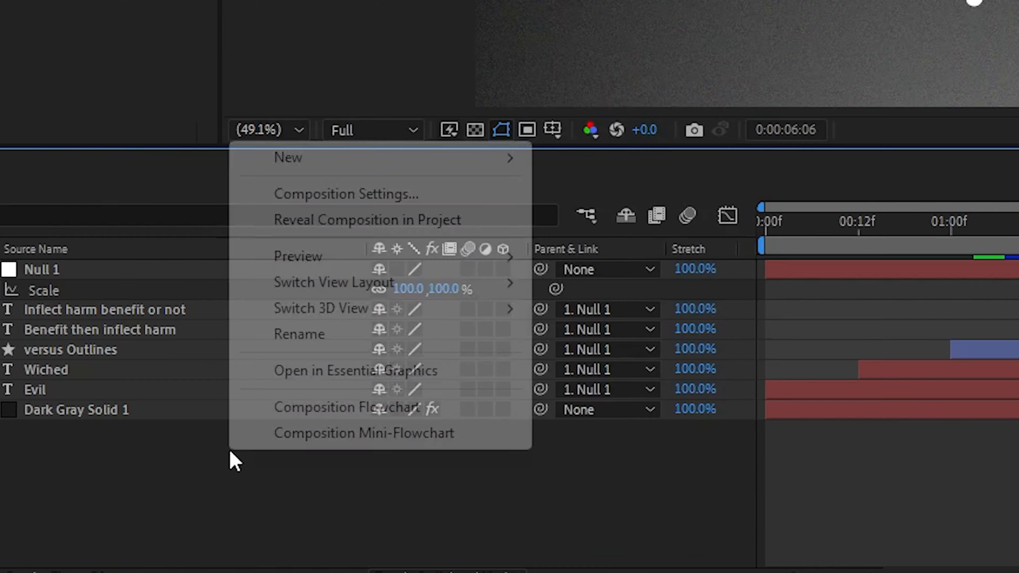
pyautogui.moveTo(410, 162)
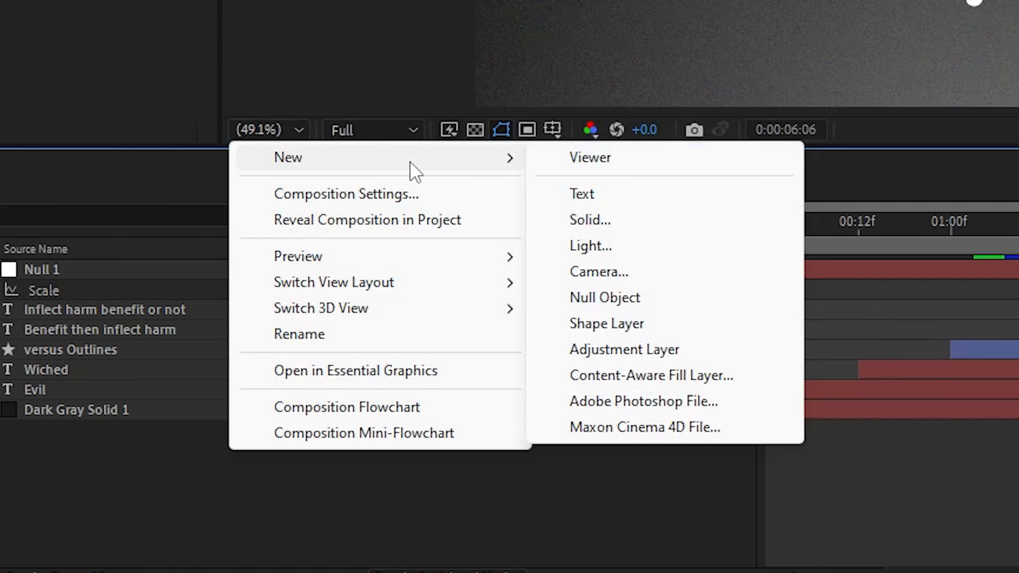
pyautogui.click(624, 351)
pyautogui.hotkey('ctrl', 'space')
pyautogui.write('fa')
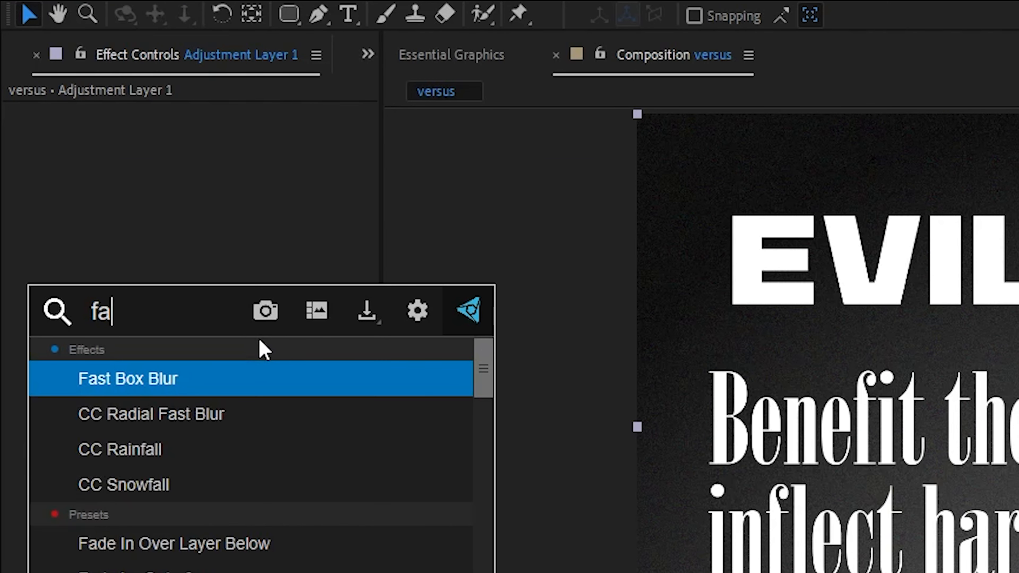
pyautogui.press('Return')
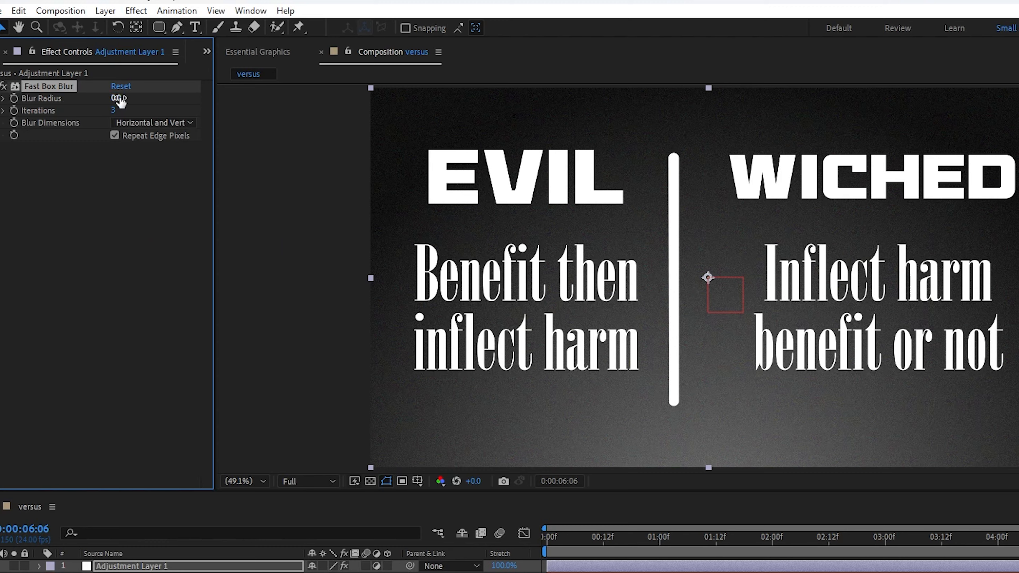
# Set the Fast Box Blur's Blur Radius to 10 on the adjustment layer.
pyautogui.moveTo(122, 97); pyautogui.dragTo(127, 97)
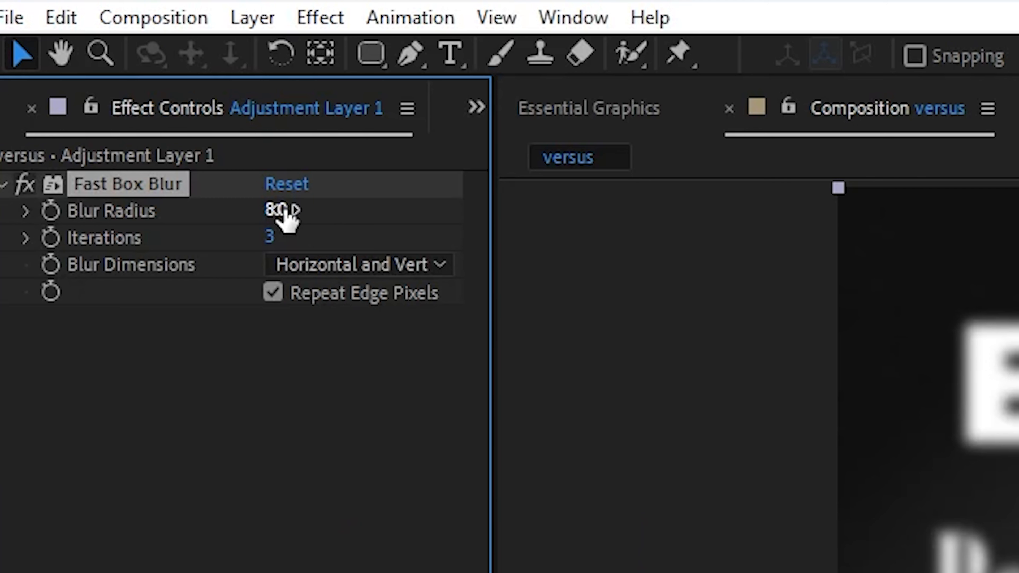
pyautogui.click(118, 98)
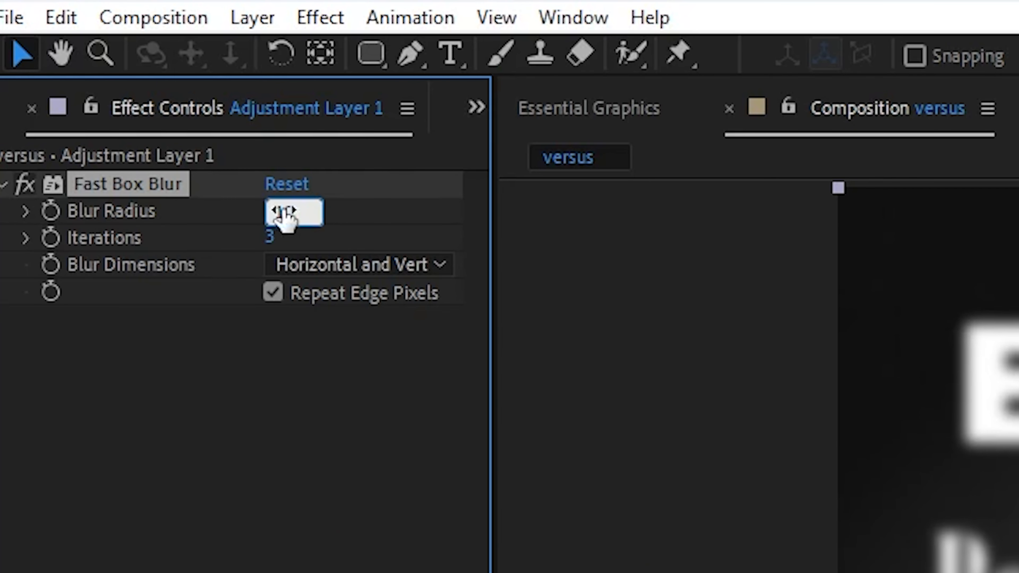
pyautogui.write('10')
pyautogui.press('Return')
# Add the CC Composite effect below Fast Box Blur on the adjustment layer.
pyautogui.click(218, 466)
pyautogui.hotkey('ctrl', 'space')
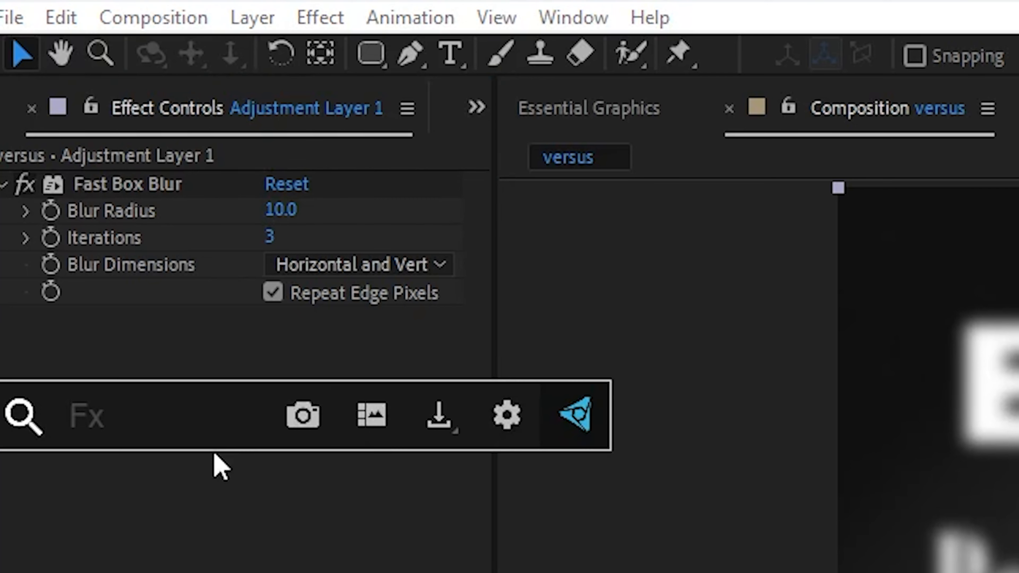
pyautogui.write('compo')
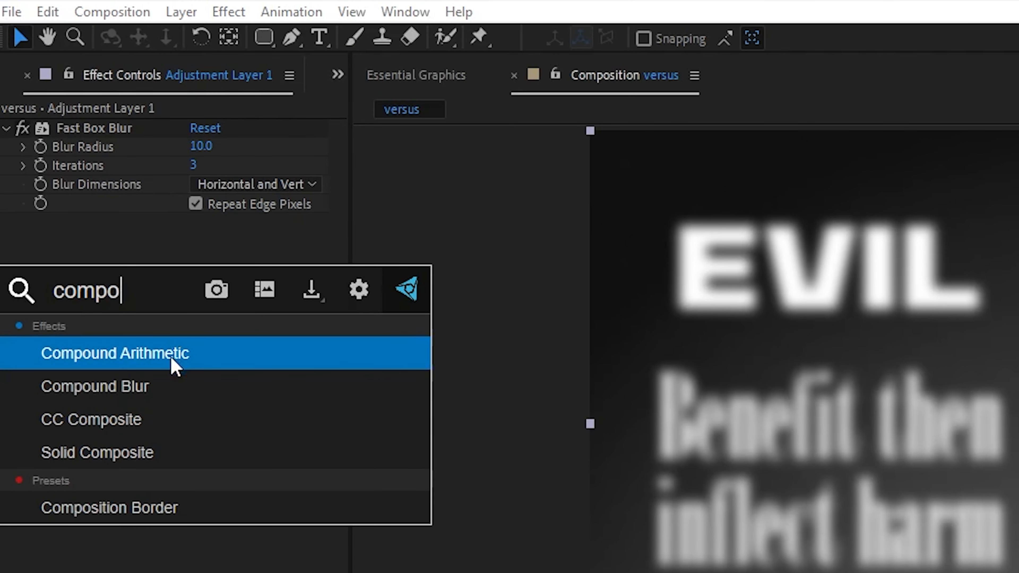
pyautogui.click(176, 423)
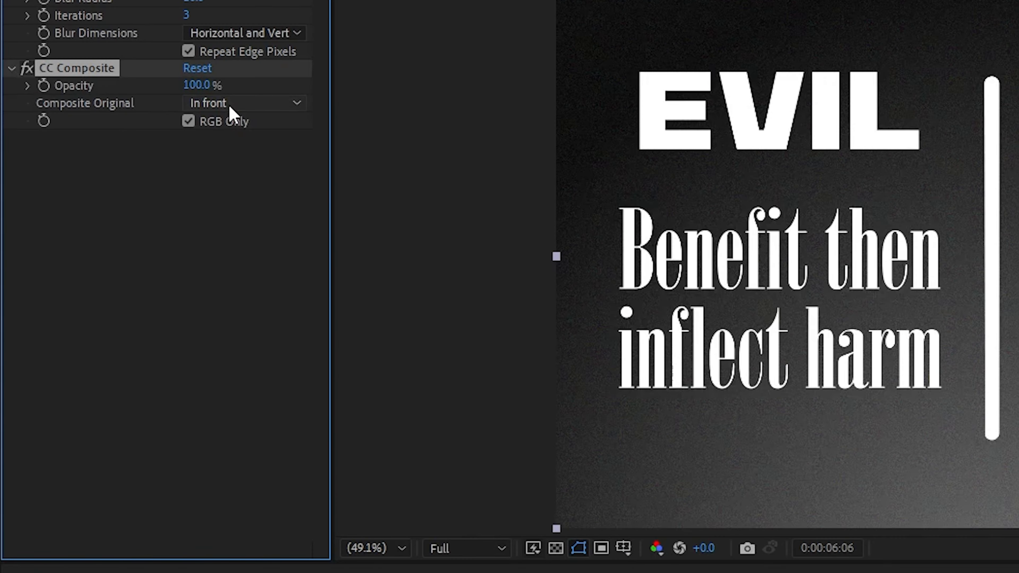
# Set CC Composite on the adjustment layer to composite the original as Overlay with 30% opacity.
pyautogui.click(229, 104)
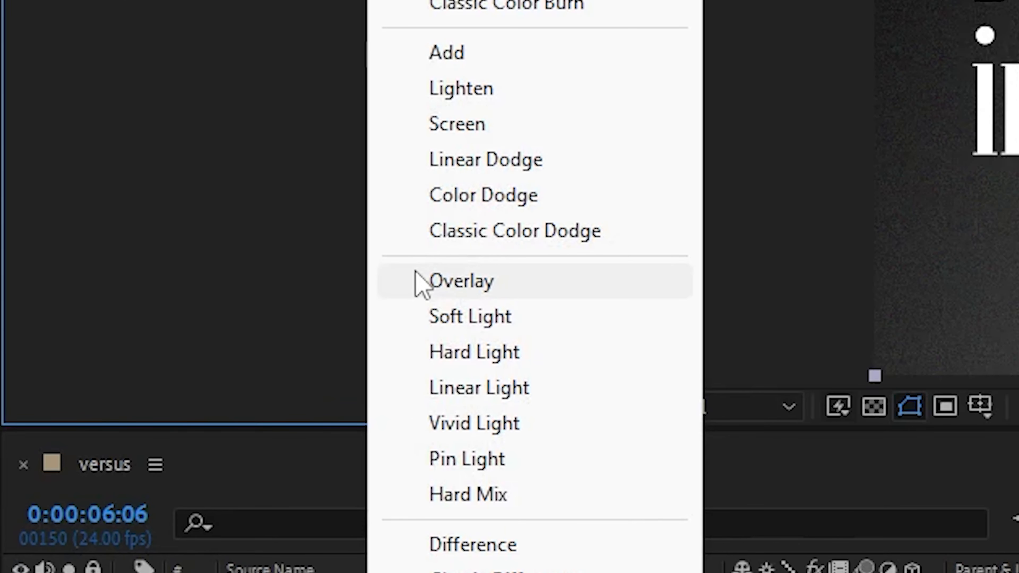
pyautogui.click(420, 281)
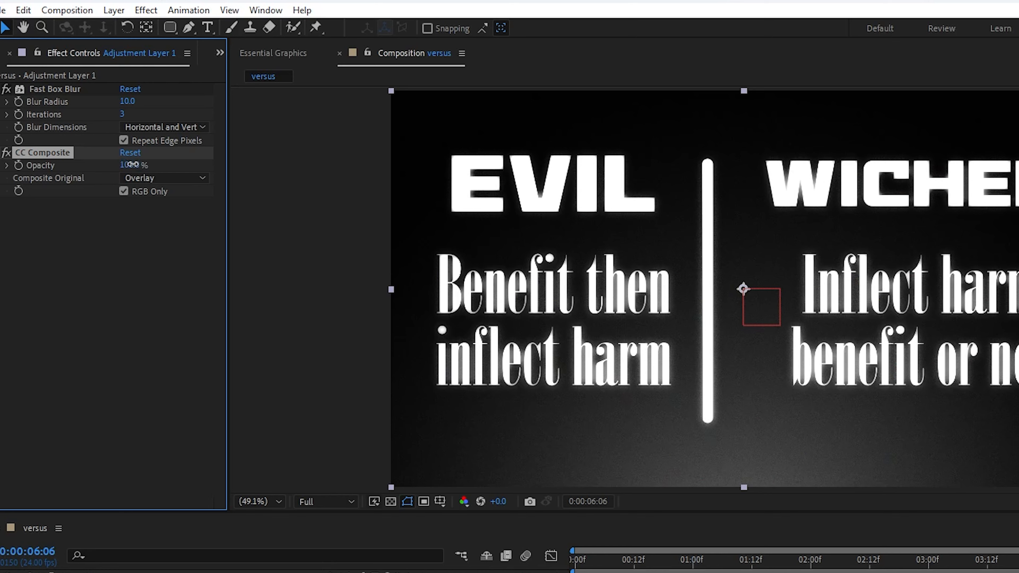
pyautogui.moveTo(133, 164); pyautogui.dragTo(80, 166)
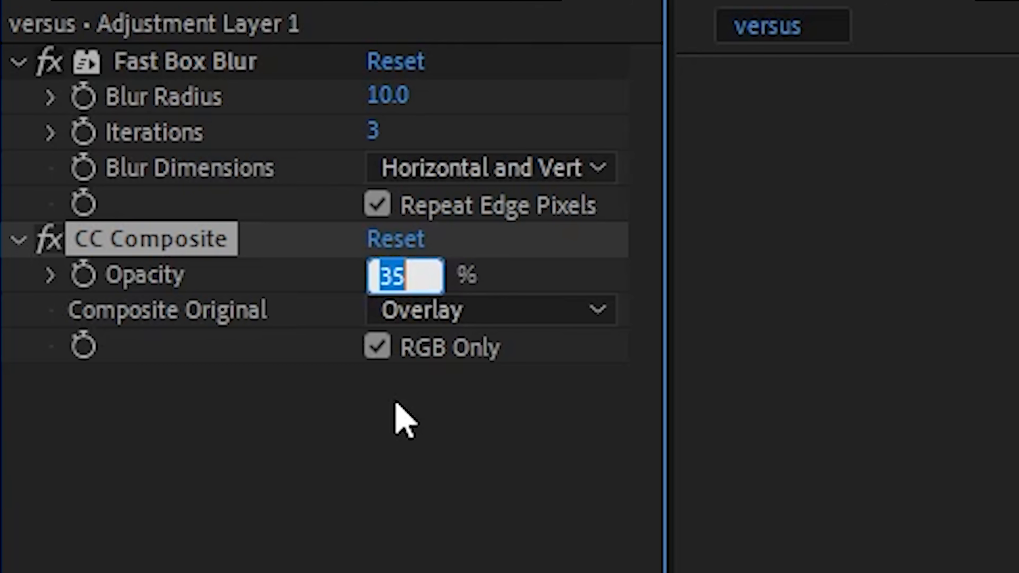
pyautogui.write('30')
pyautogui.press('Return')
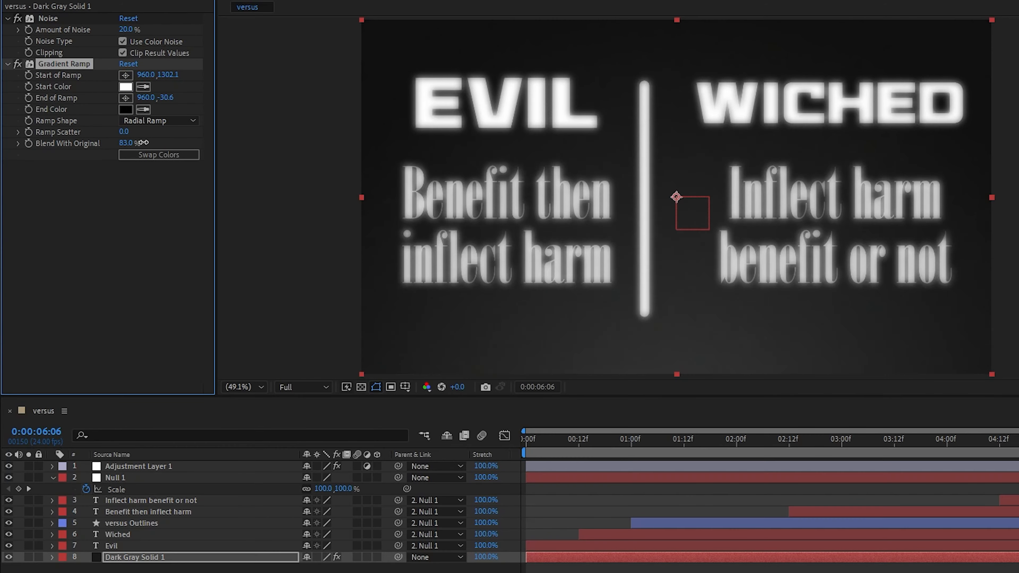
# Set the dark gray solid's Gradient Ramp Blend With Original to 78% and its Amount of Noise to 17%.
pyautogui.moveTo(143, 142); pyautogui.dragTo(142, 145)
pyautogui.moveTo(126, 30); pyautogui.dragTo(140, 29)
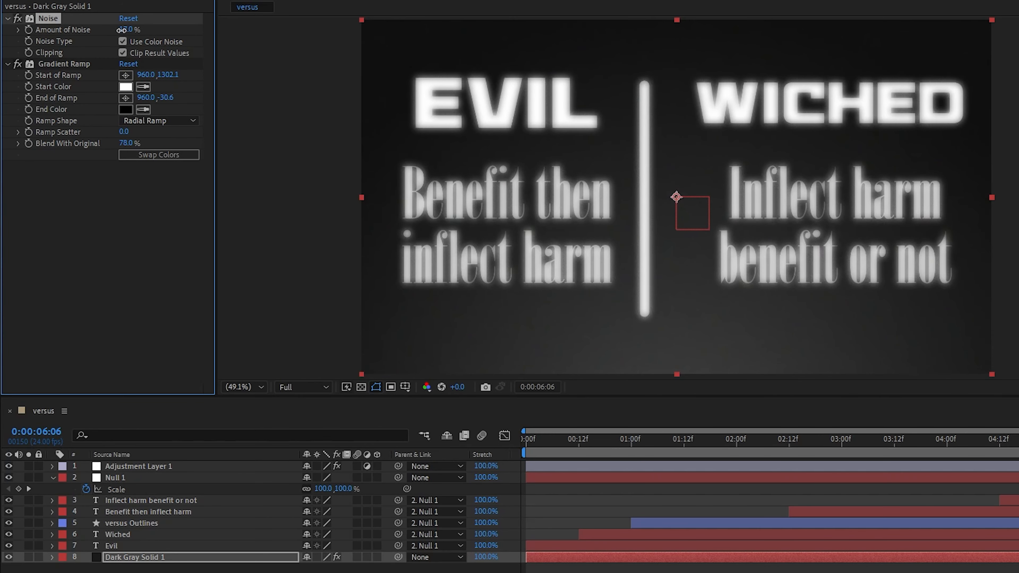
# Move the gradient's start to 960.0, 1390.1 and its end to 960.0, -294.6, and set Blend With Original to 87%.
pyautogui.click(59, 65)
pyautogui.scroll(-2, 678, 321)
pyautogui.moveTo(676, 325); pyautogui.dragTo(677, 340)
pyautogui.moveTo(676, 101); pyautogui.dragTo(676, 20)
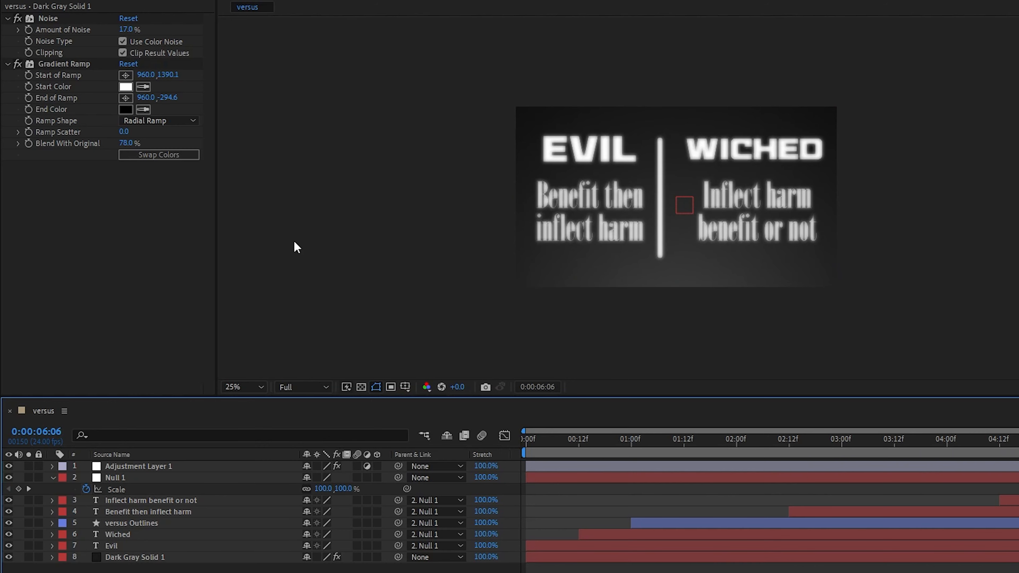
pyautogui.moveTo(126, 143); pyautogui.dragTo(132, 145)
# Fit the composition in the viewer and play the opening of the animation to check the title timing.
pyautogui.click(520, 323)
pyautogui.hotkey('shift', '/')
pyautogui.press('space')
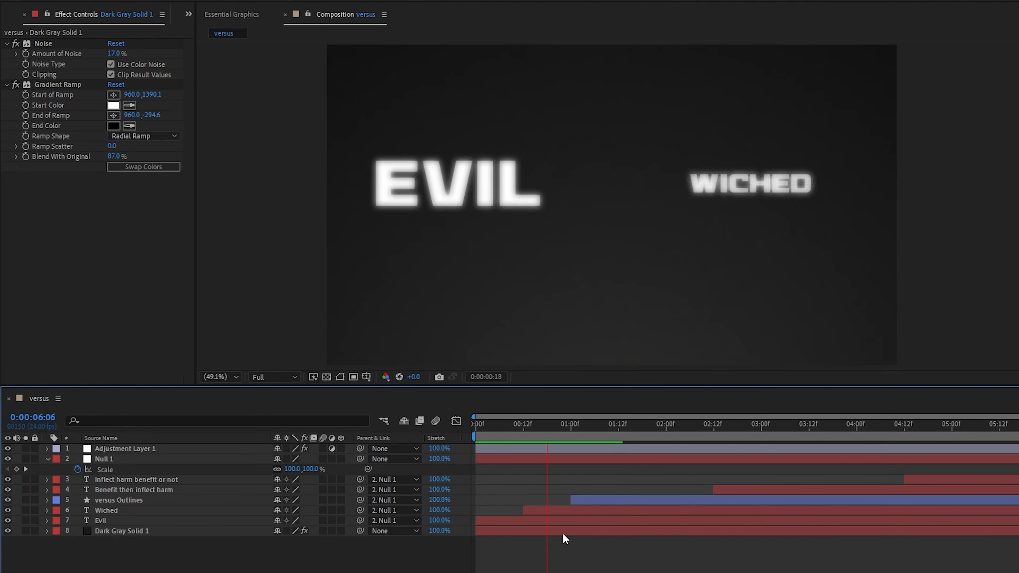
pyautogui.click(505, 435)
pyautogui.click(504, 435)
pyautogui.press('space')
# Shift the Wiched layer's start to about 8 frames and the versus Outlines layer's start to about 17 frames.
pyautogui.click(521, 427)
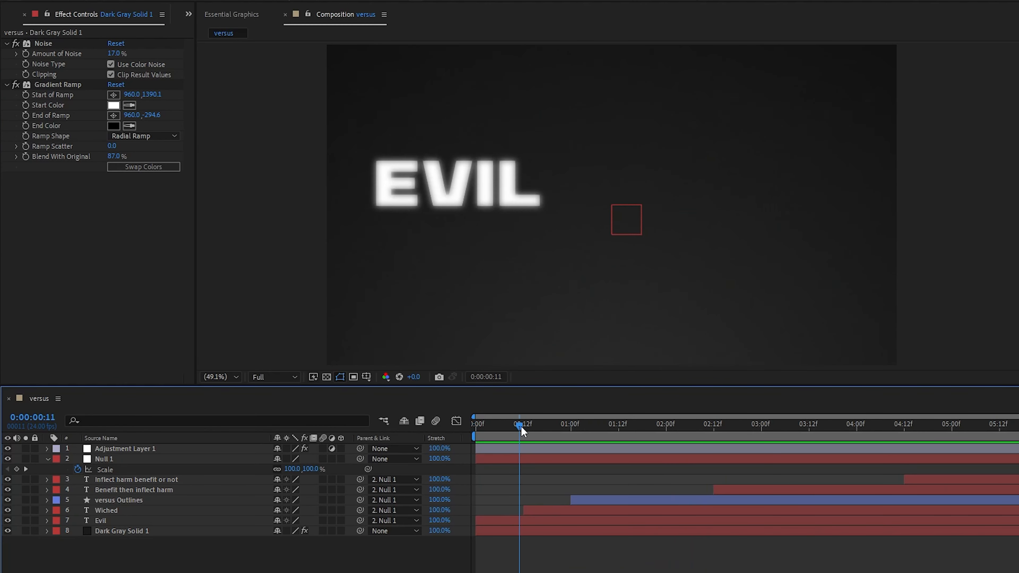
pyautogui.click(542, 511)
pyautogui.press('[')
pyautogui.moveTo(507, 428); pyautogui.dragTo(539, 427)
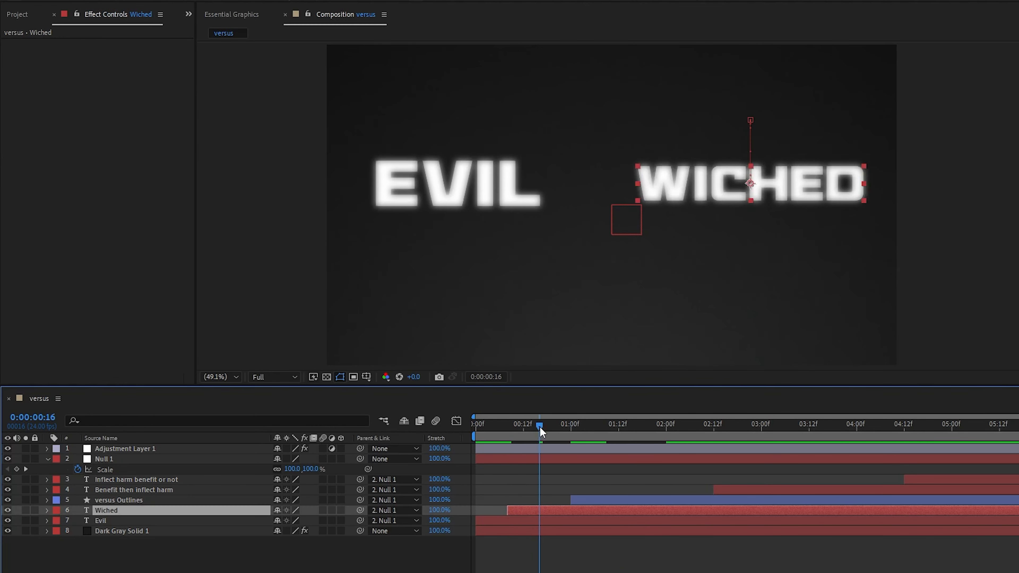
pyautogui.click(582, 500)
pyautogui.press('[')
pyautogui.click(557, 510)
# Align the path and position keyframes of versus Outlines and the position keyframes of Wiched to start at 0:00:01:12.
pyautogui.press('space')
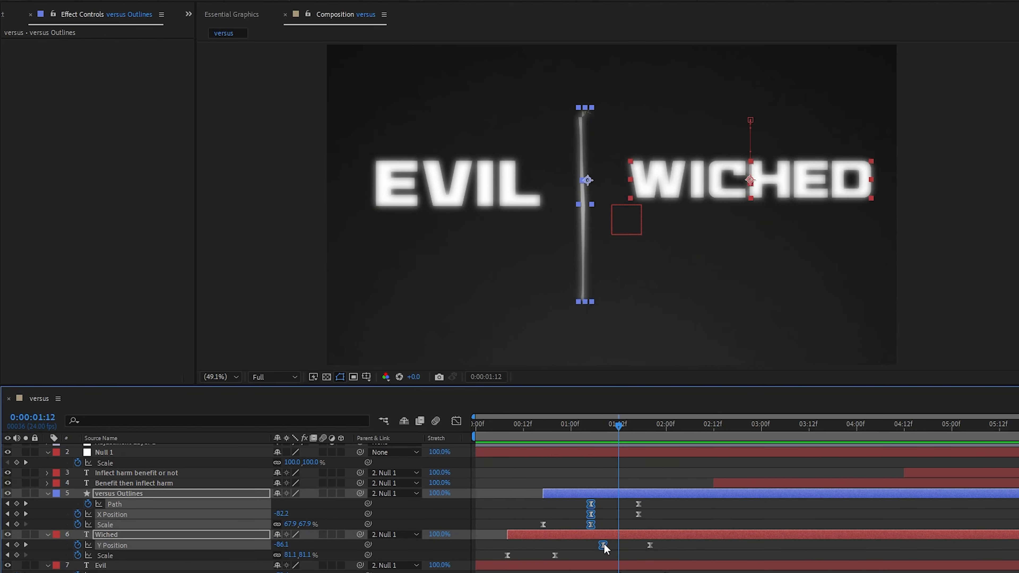
pyautogui.click(659, 545)
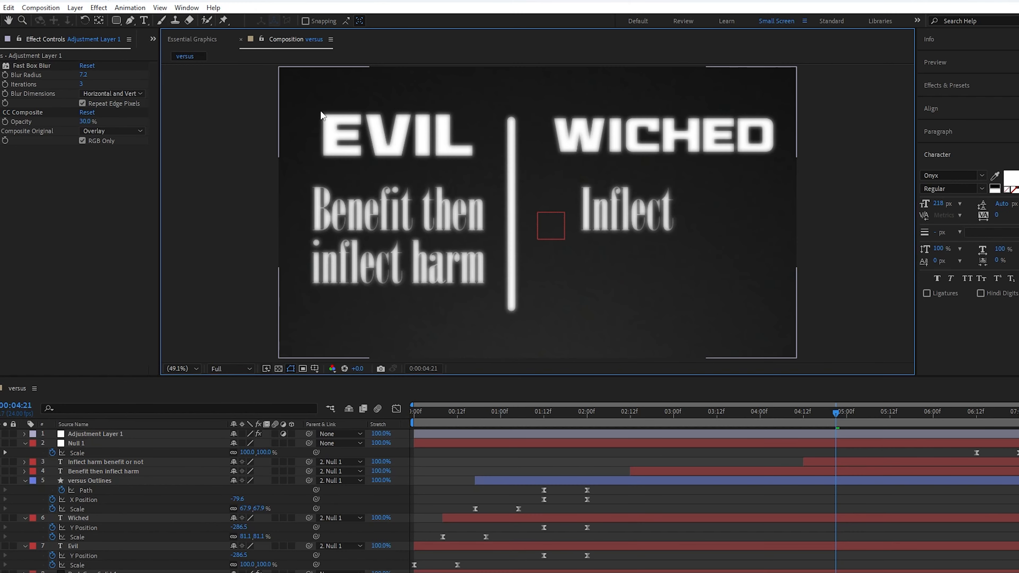
# Set the adjustment layer's Fast Box Blur radius to 7.2 and inspect the EVIL letter edges up close.
pyautogui.scroll(4, 320, 115)
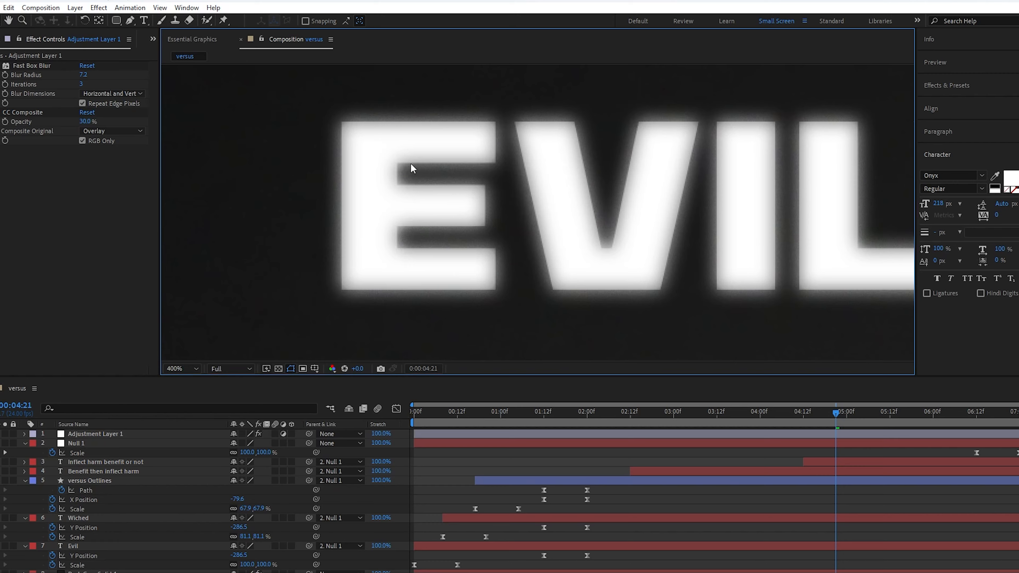
pyautogui.scroll(1, 411, 165)
pyautogui.scroll(-6, 411, 165)
pyautogui.hotkey('shift', '/')
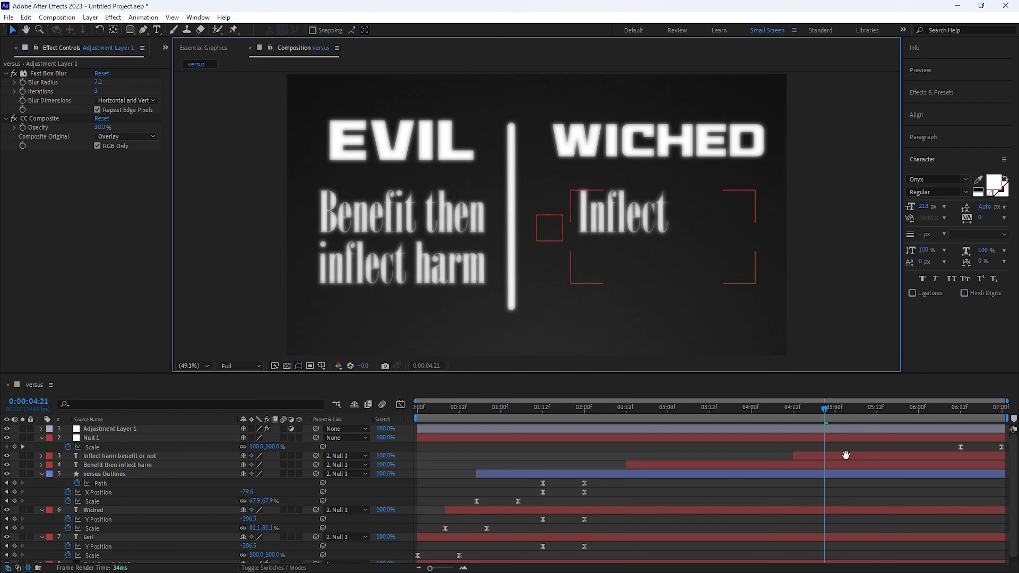